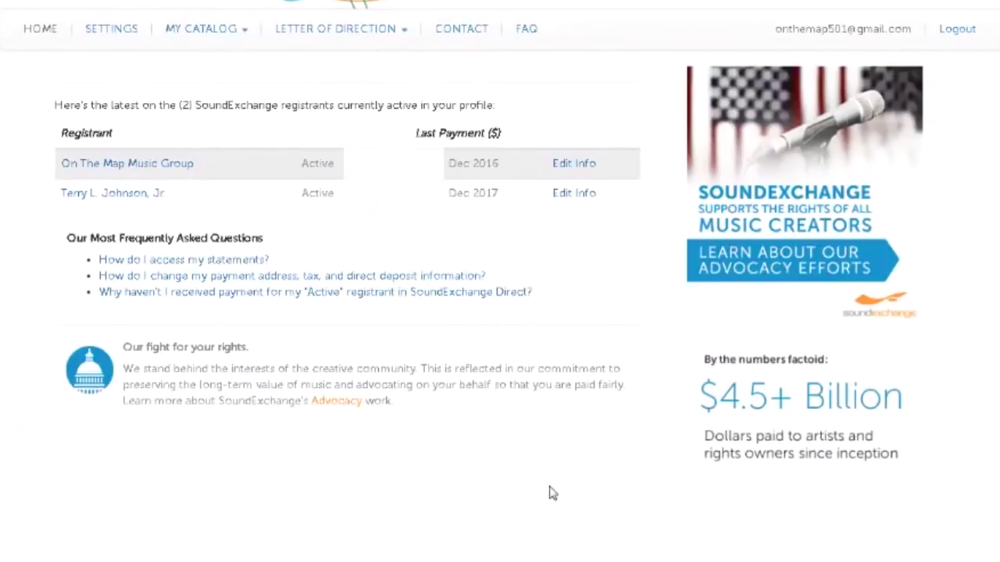
Start a new catalog upload for On The Map Music Group from MY CATALOG > Submit New.
left_click(226, 31)
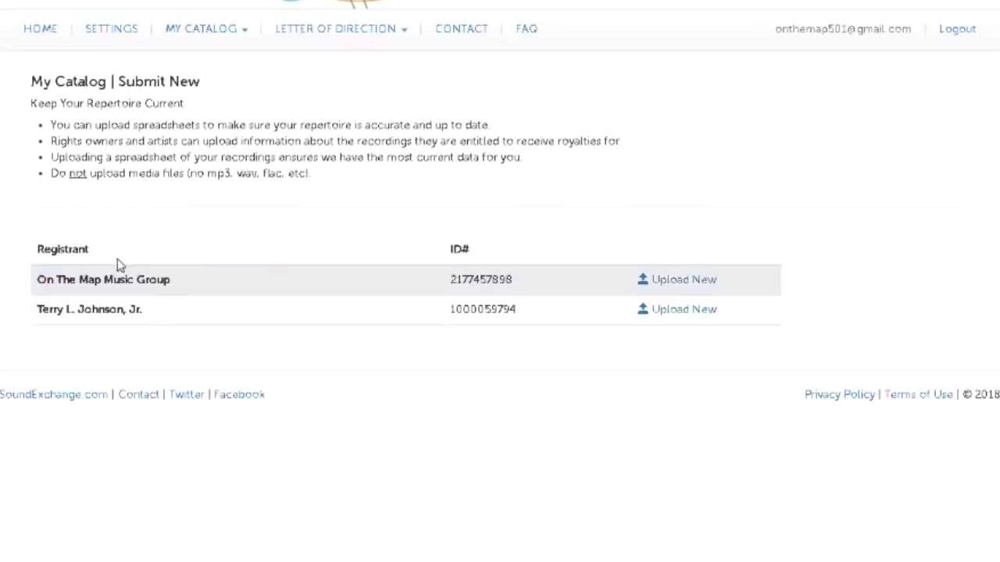
left_click(703, 284)
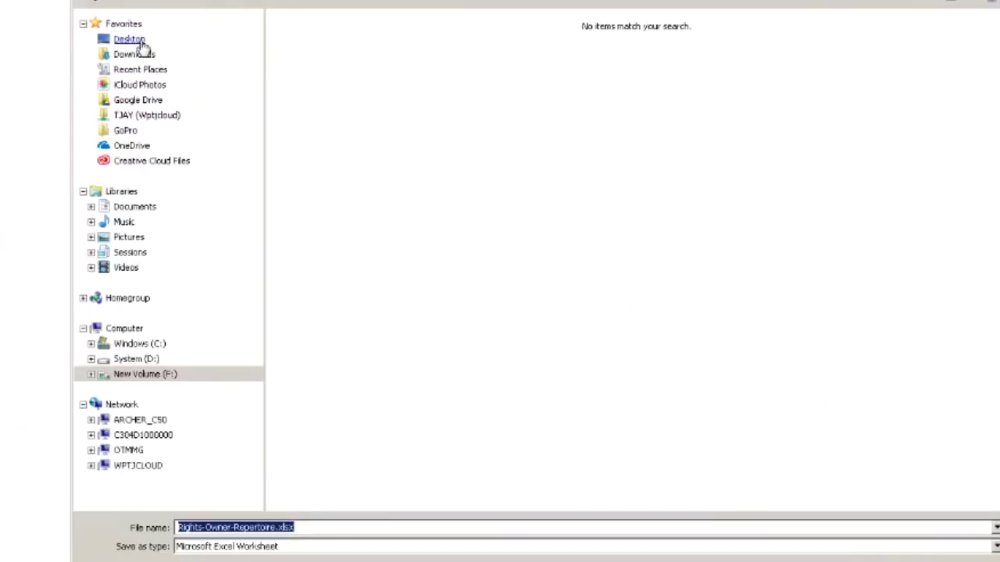
Save Rights-Owner-Repertoire.xlsx to the Desktop.
left_click(133, 39)
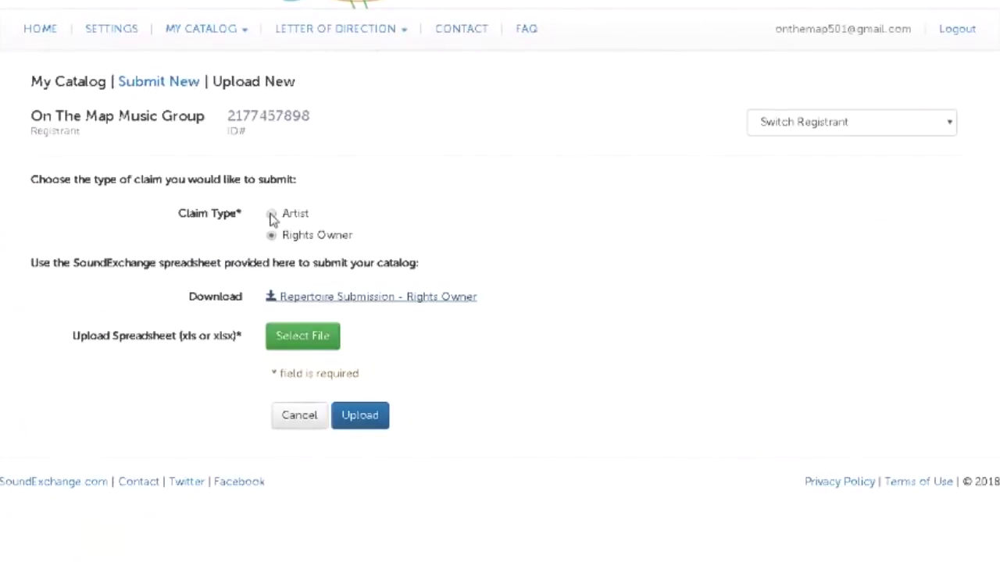
Set the SoundExchange claim type to Artist.
left_click(270, 217)
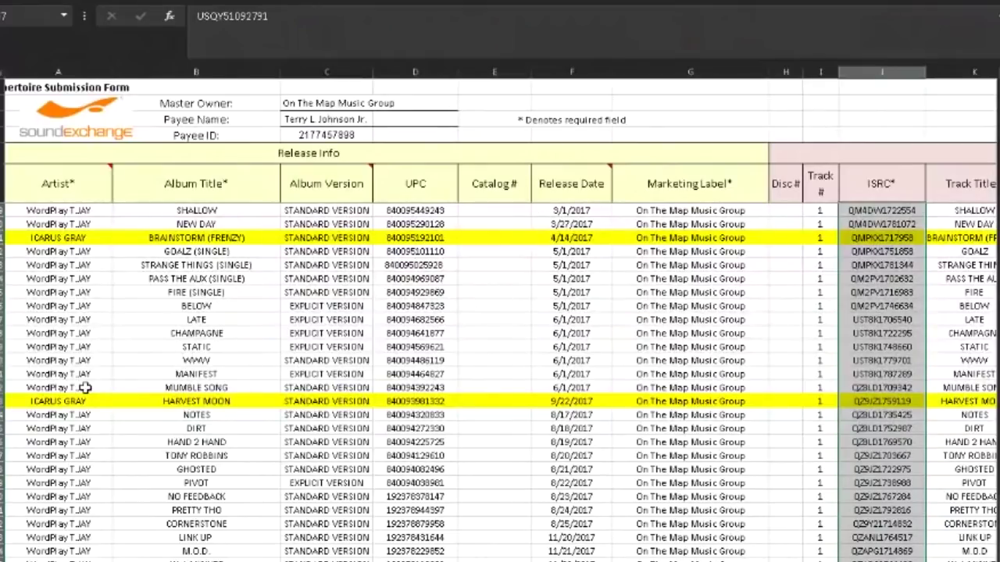
Scroll the repertoire form down to the last track row, clearing the ISRC column selection.
scroll(85, 388, "down", 3)
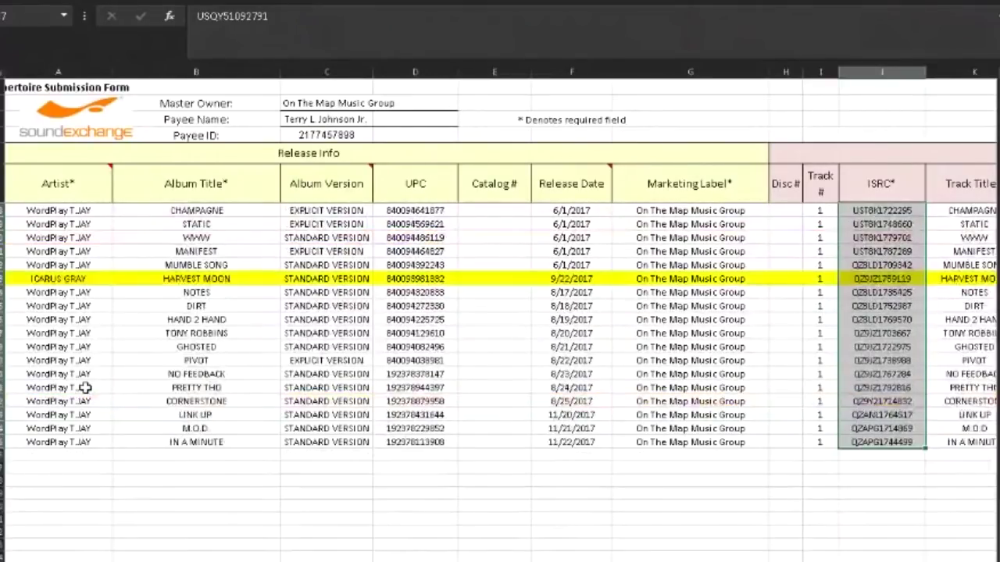
left_click(166, 494)
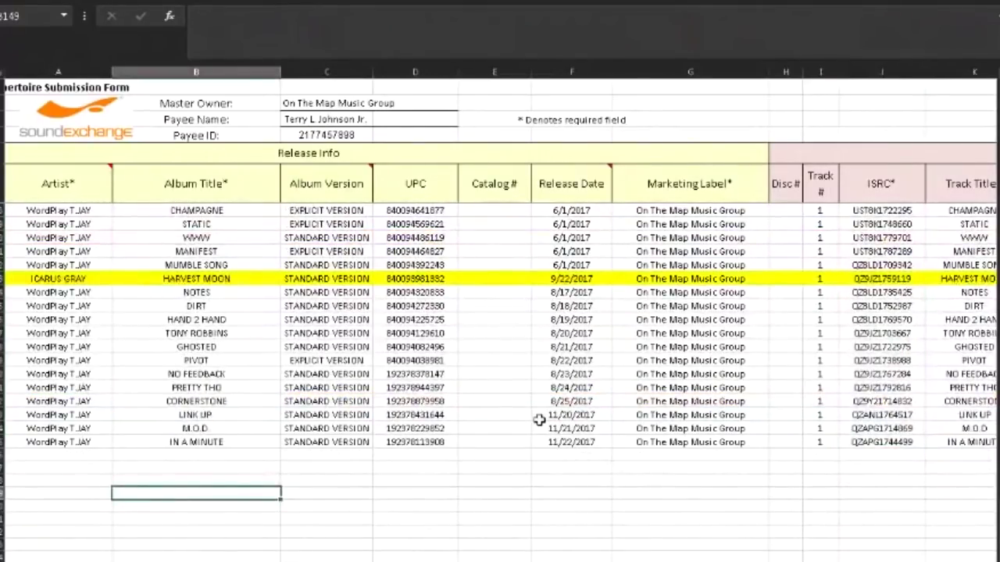
scroll(539, 420, "down", 1)
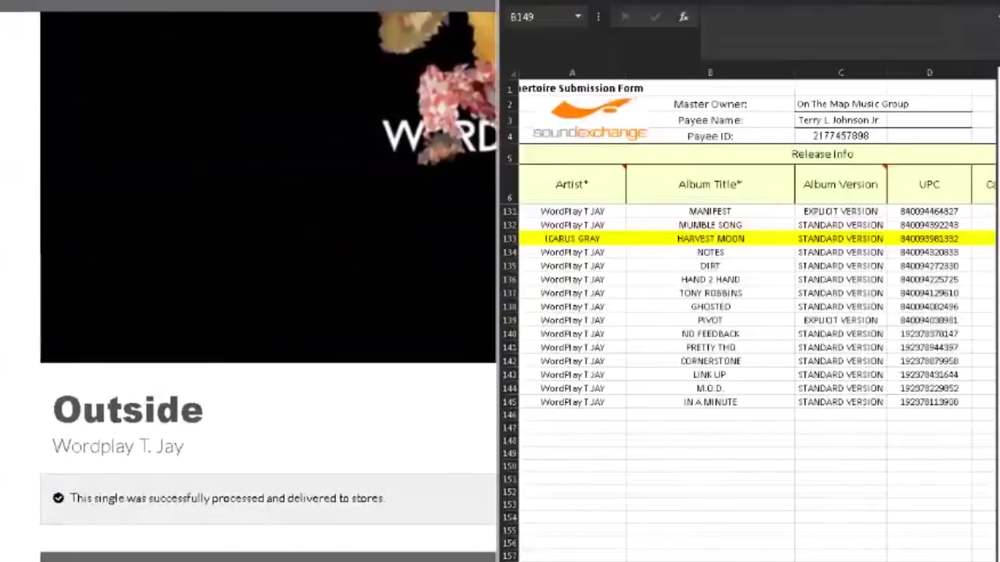
Check the Master Owner, payee name and Payee ID in cells C2, C3 and C4.
scroll(92, 413, "down", 3)
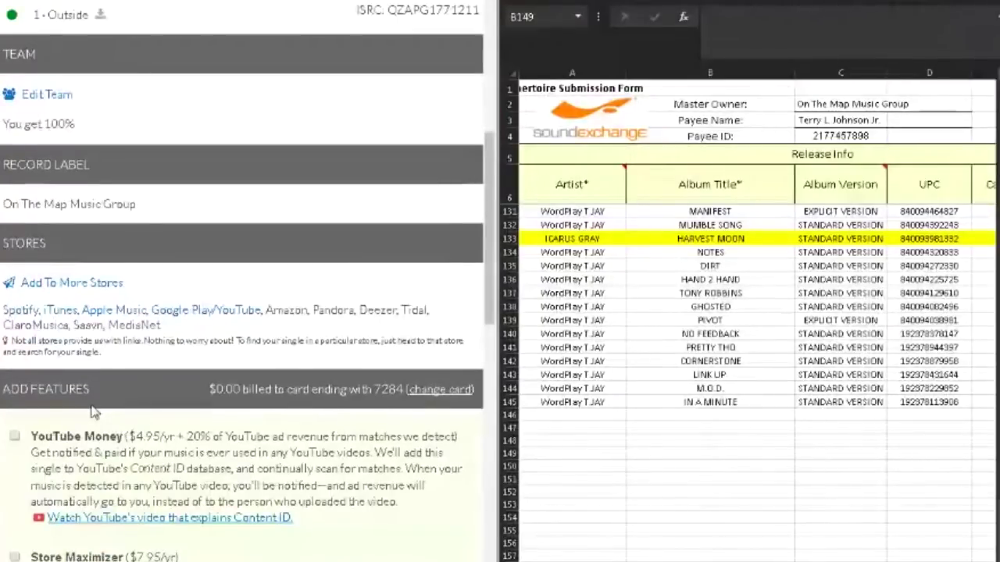
scroll(92, 412, "up", 6)
left_click(587, 412)
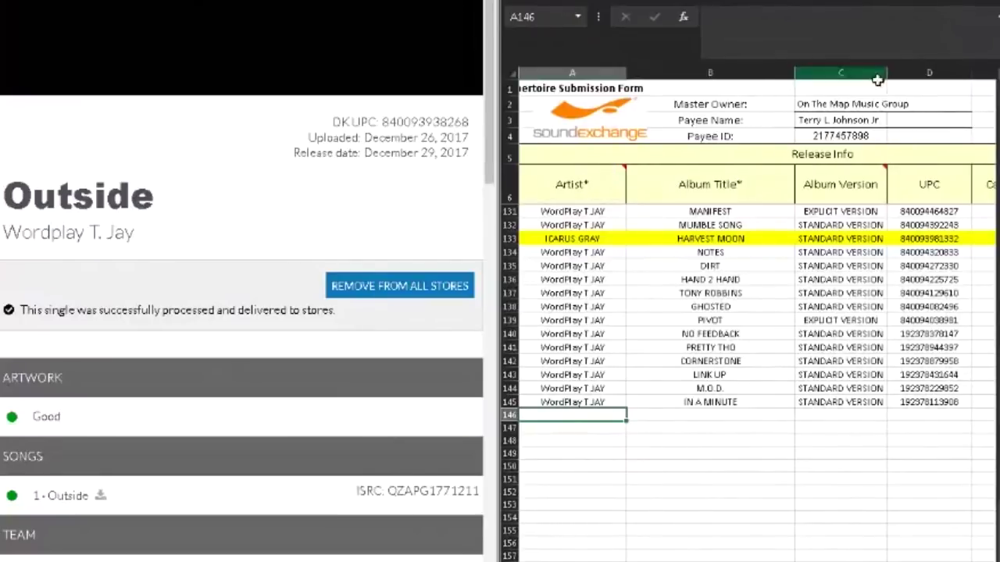
left_click(824, 103)
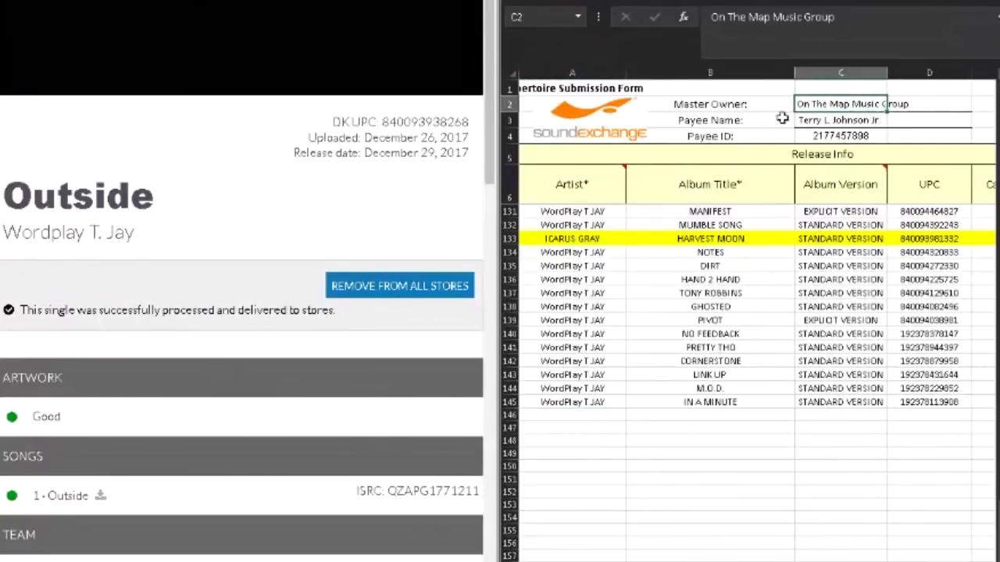
left_click(809, 121)
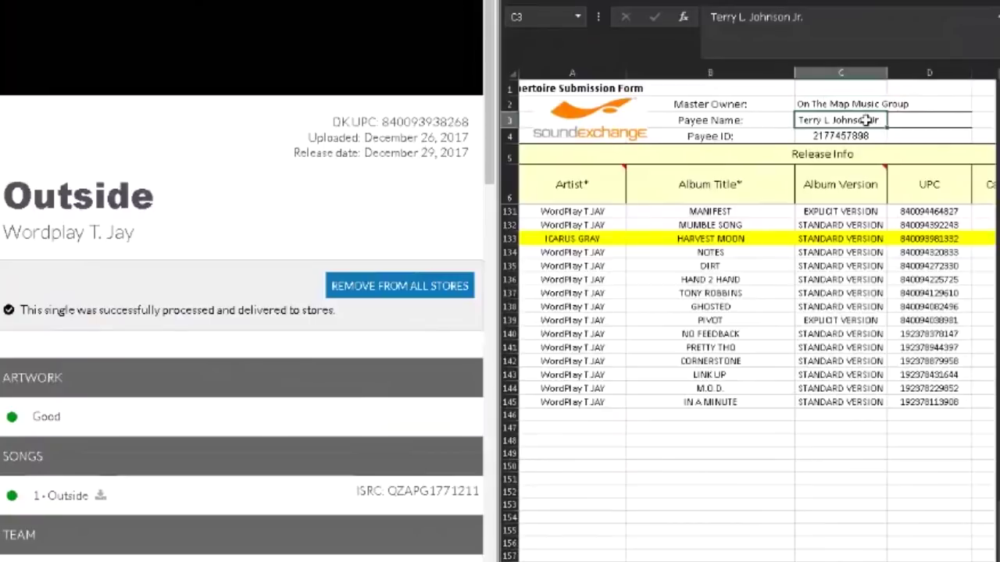
left_click(848, 137)
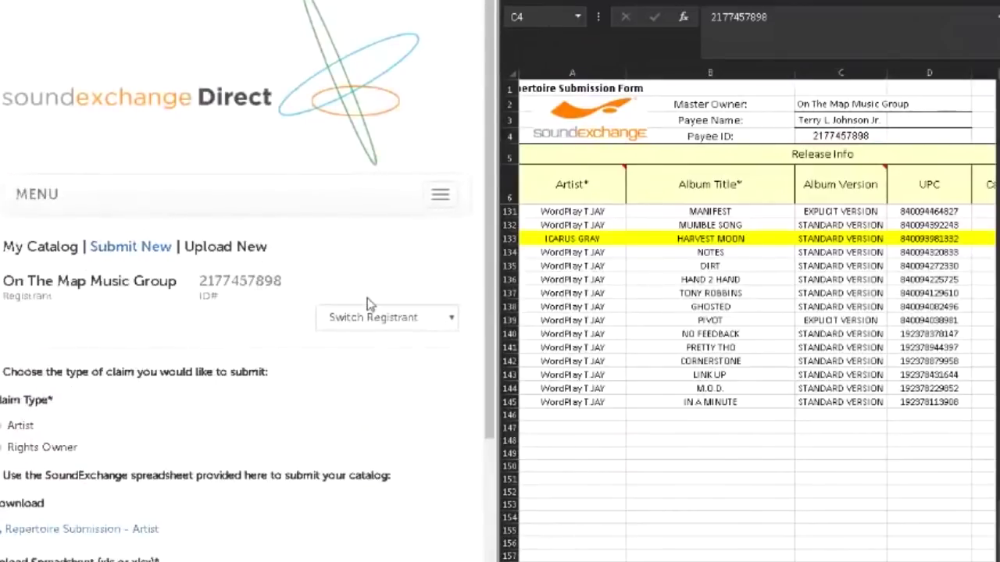
left_click(869, 136)
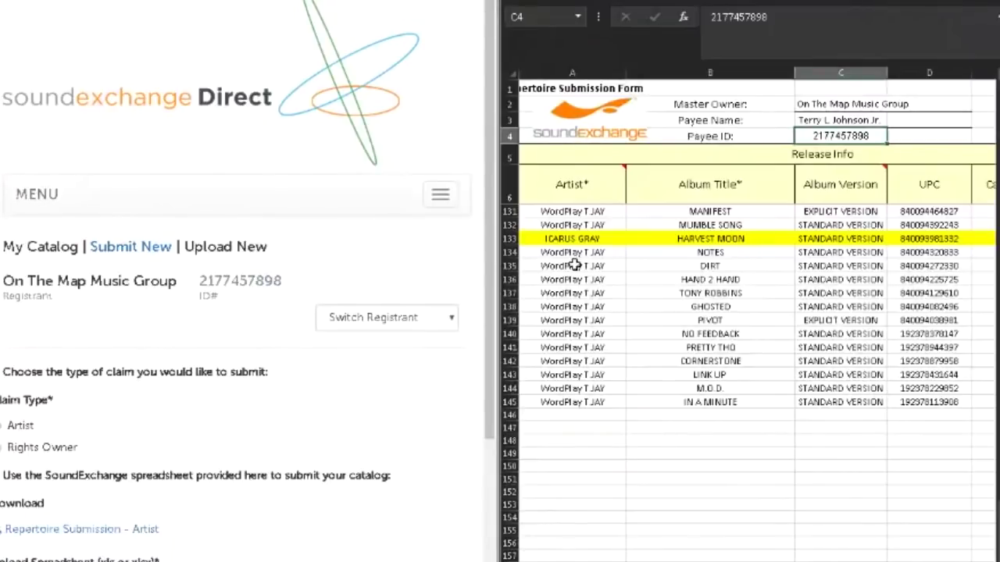
left_click(571, 191)
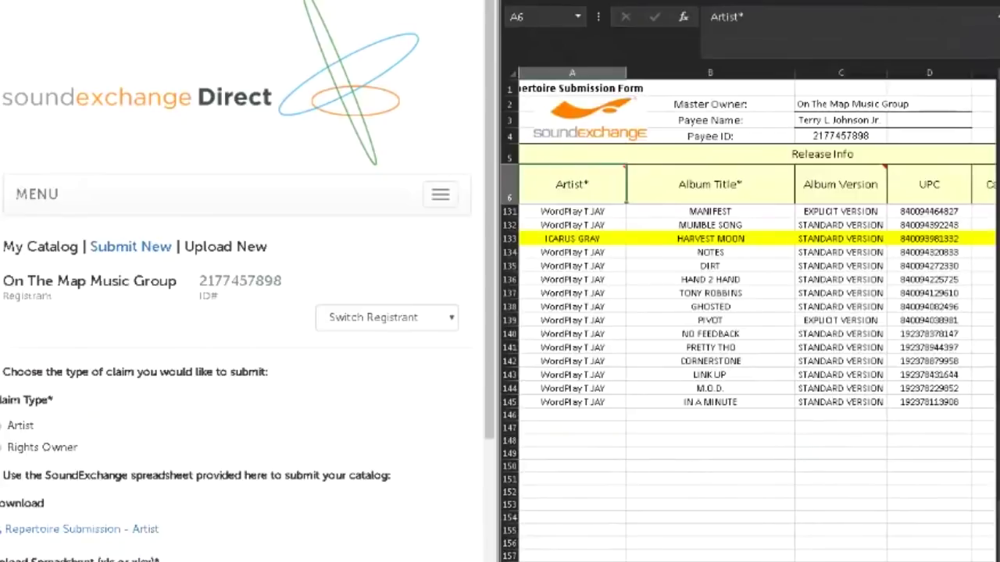
scroll(757, 314, "right", 5)
scroll(757, 314, "right", 15)
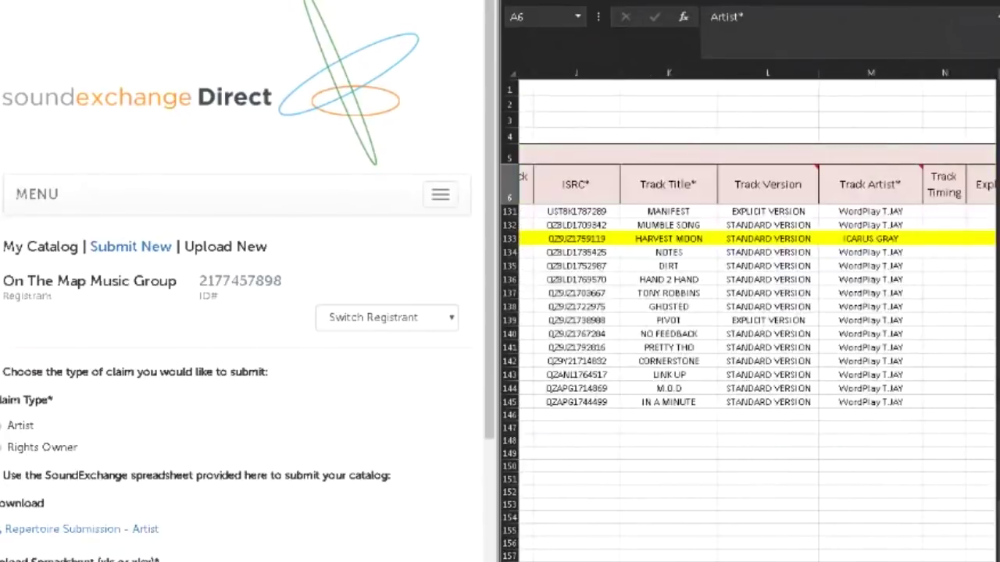
scroll(757, 314, "left", 20)
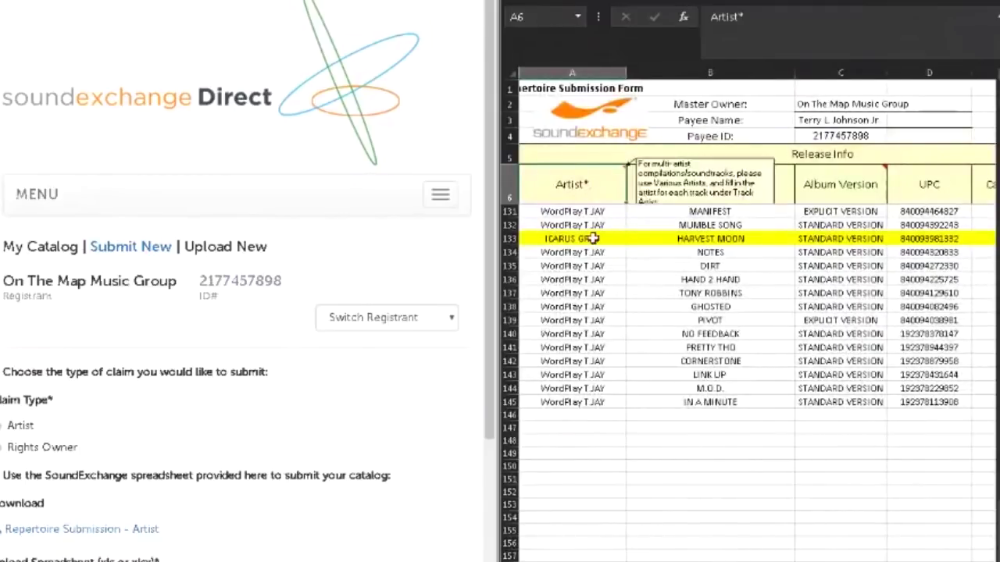
left_click(571, 415)
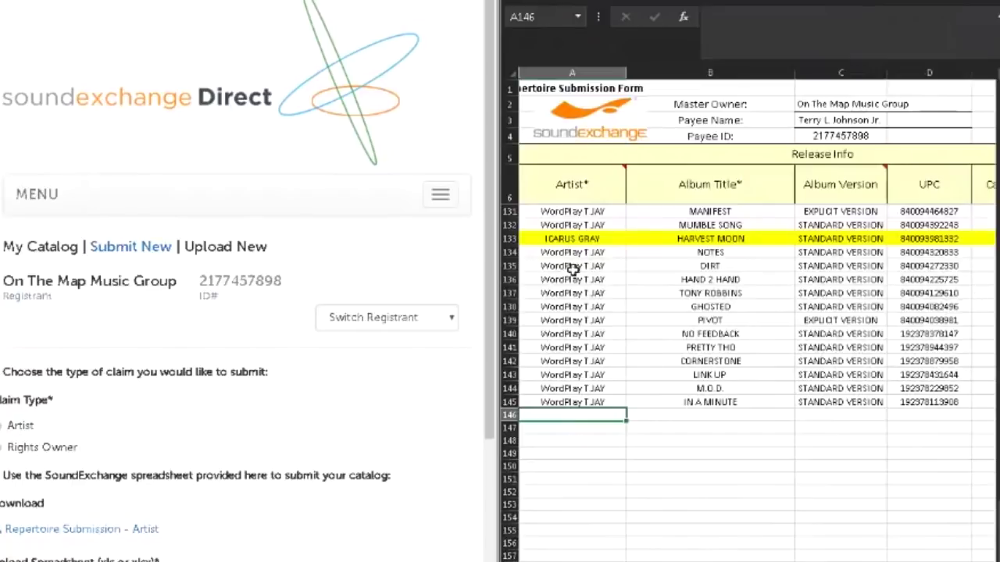
left_click(562, 242)
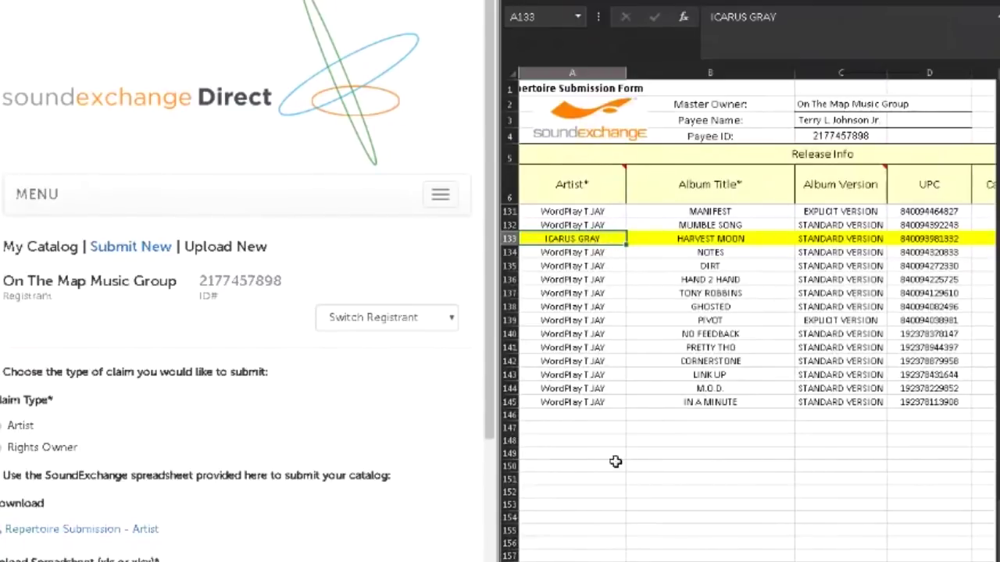
left_click(600, 419)
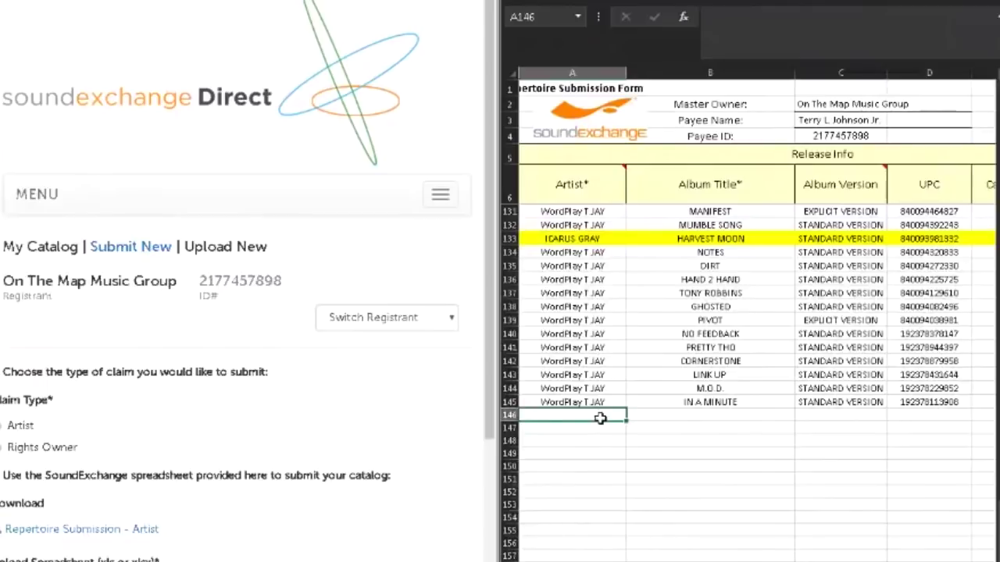
scroll(599, 415, "down", 3)
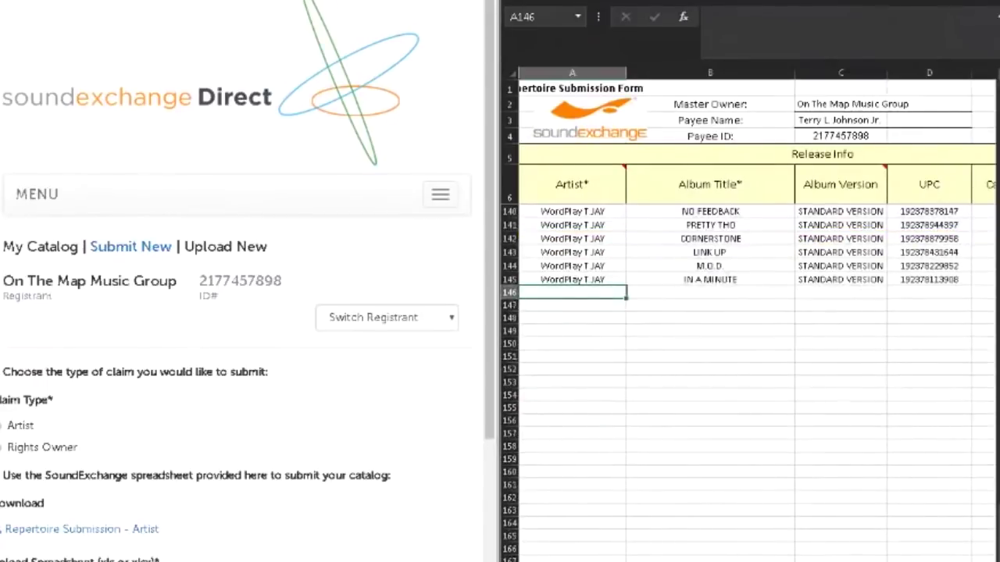
Enter artist WordPlay T JAY, album OUTSIDE and version STANDARD VERSION in row 146.
left_click(573, 292)
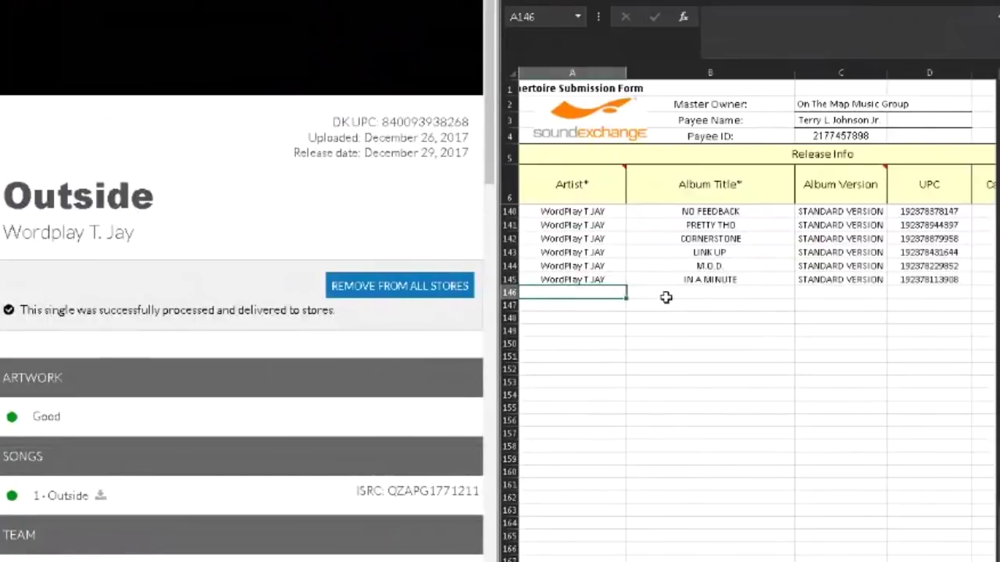
type("WordPlay T JAY")
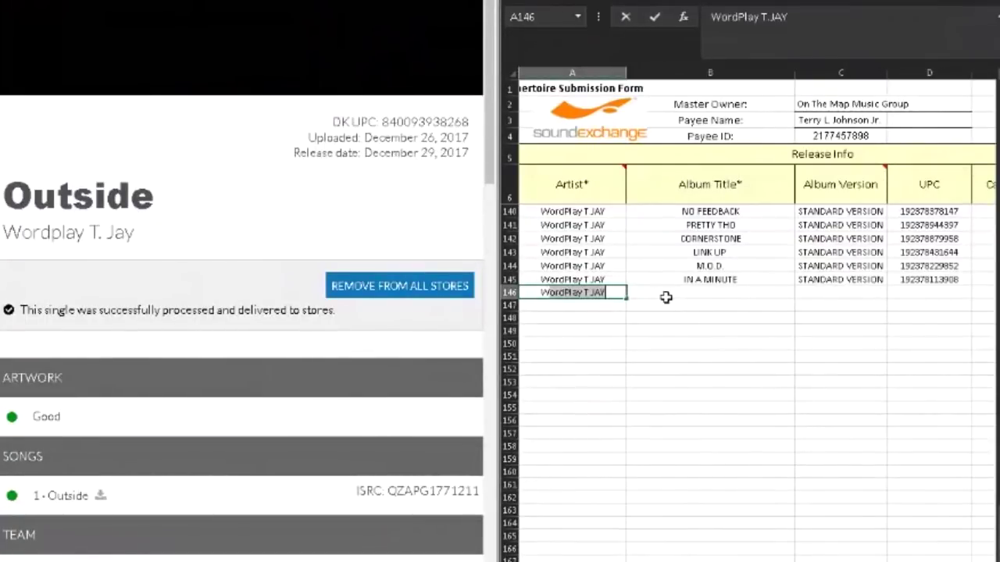
left_click(666, 297)
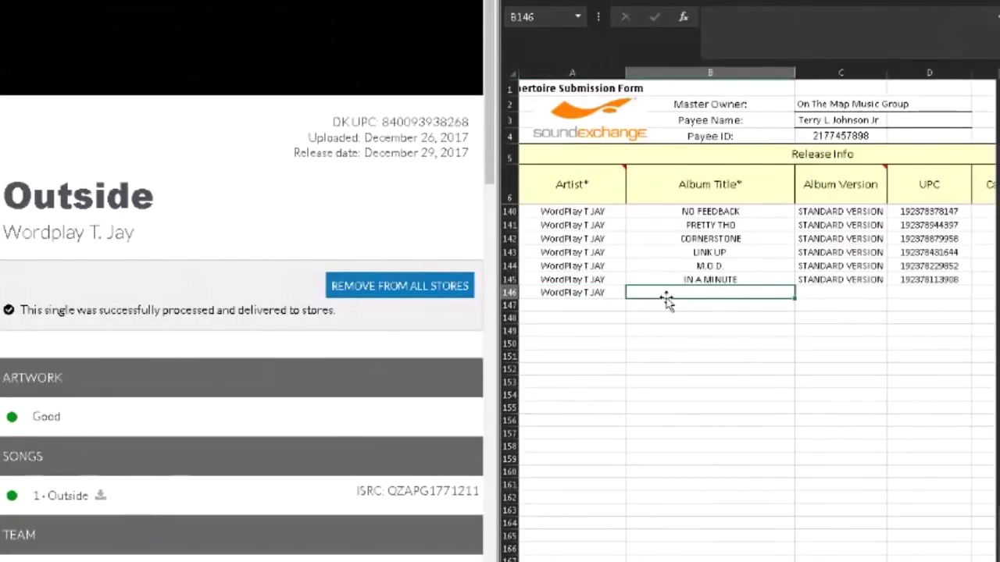
type("OUTSIDE")
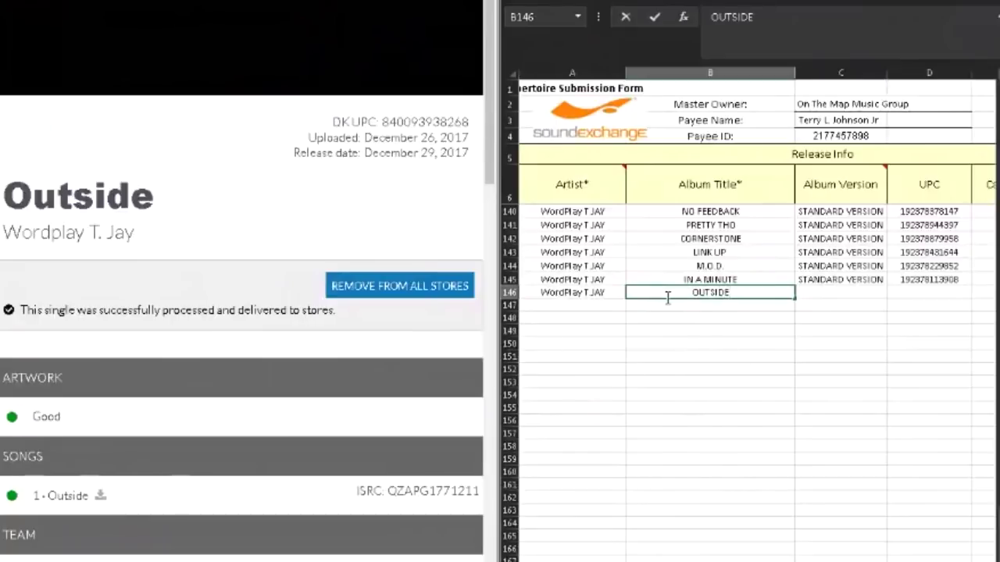
key("Tab")
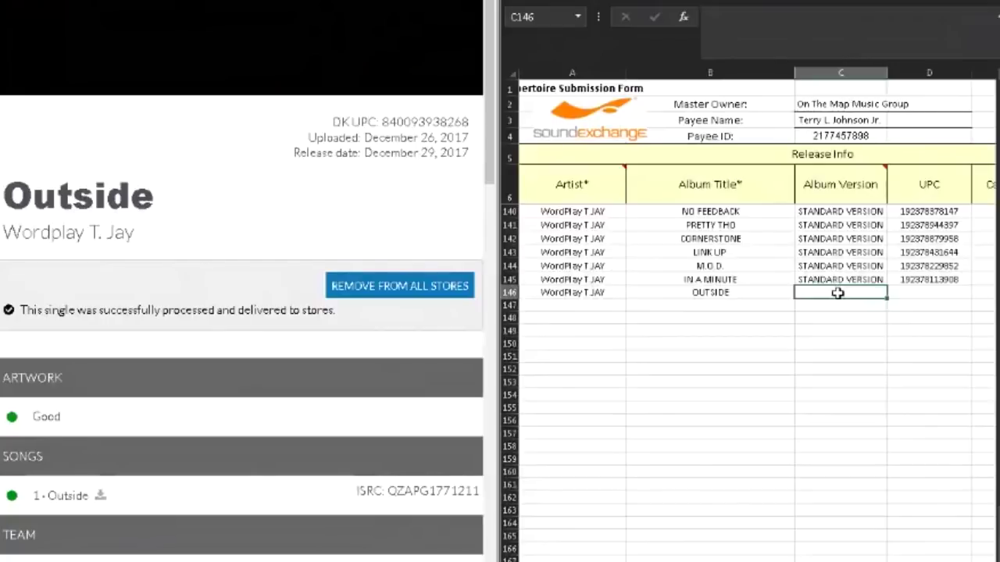
type("STANDARD VERSION")
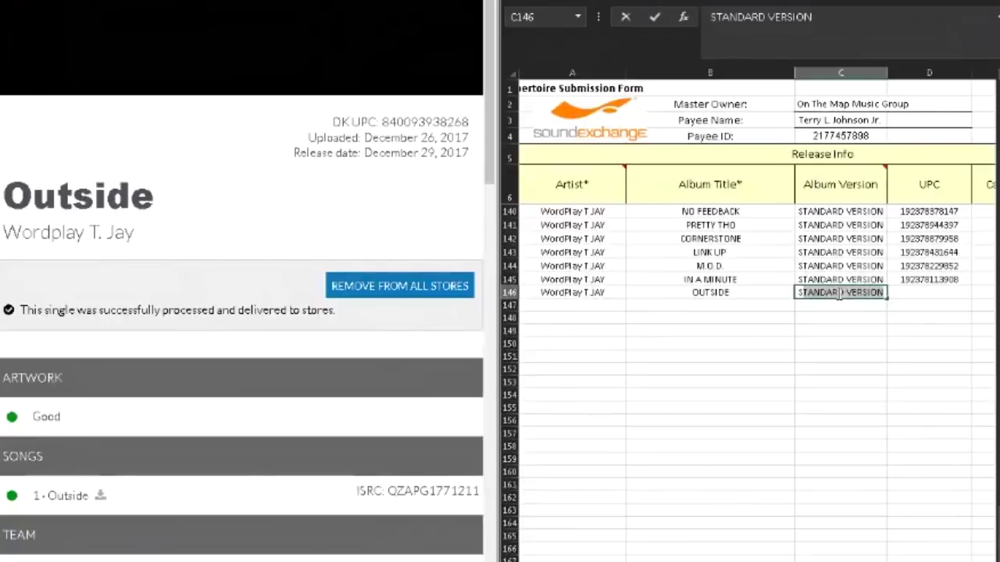
key("Tab")
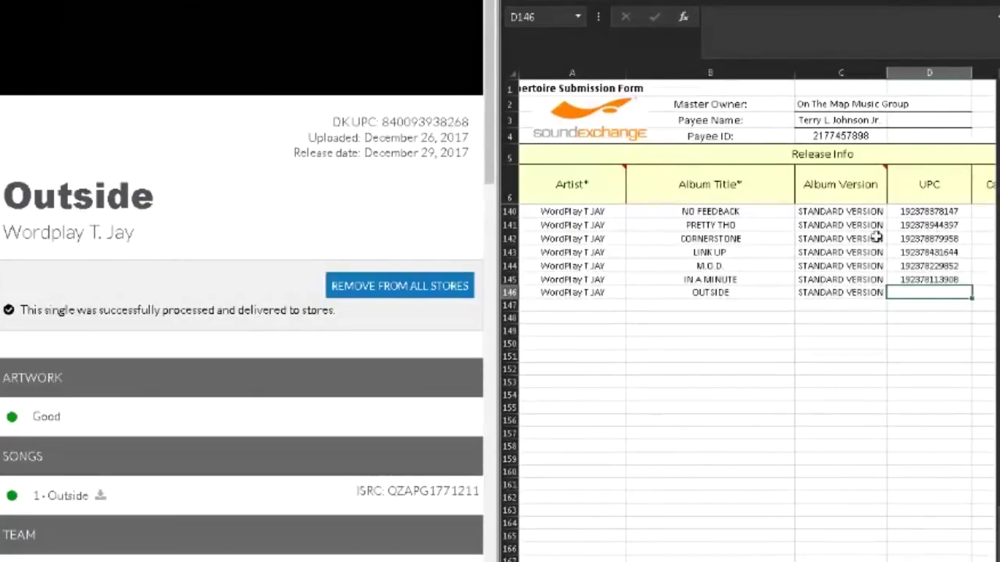
left_click_drag(382, 122, 465, 119)
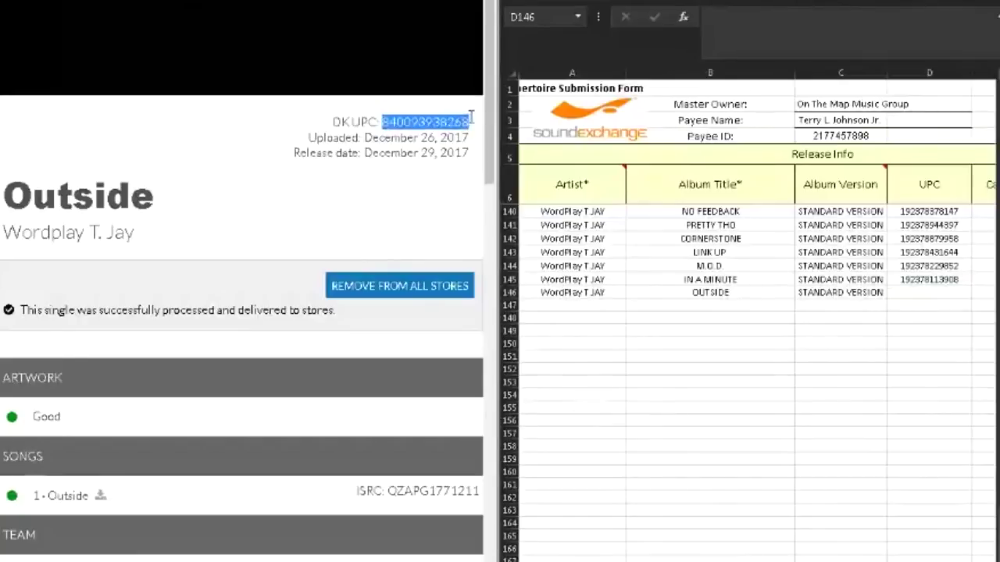
left_click(947, 291)
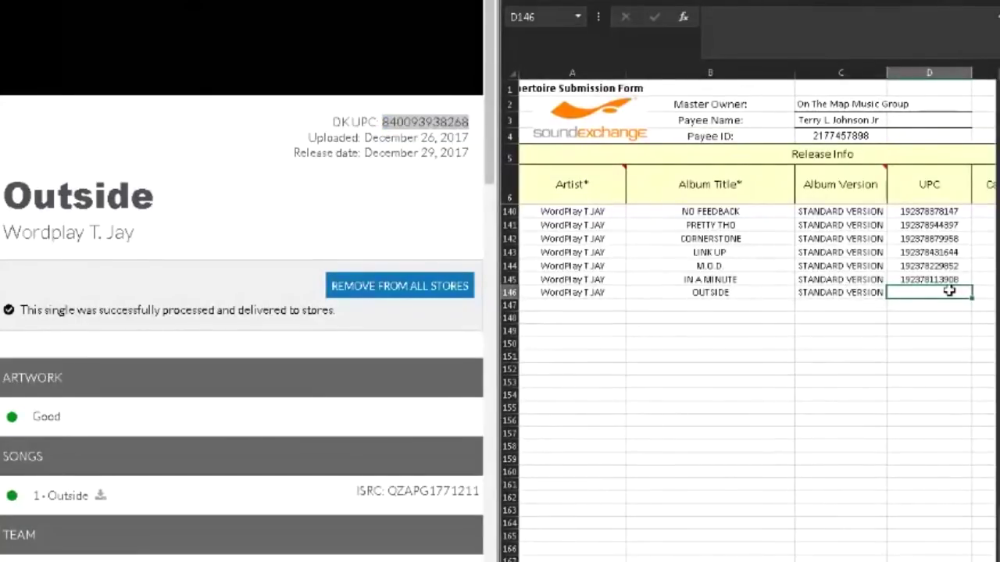
type("8400")
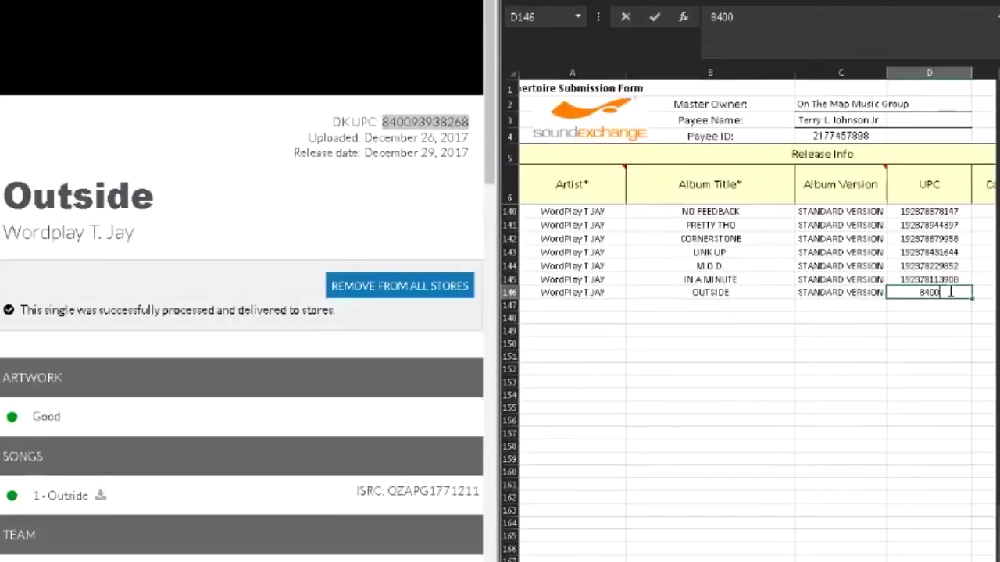
type("9393")
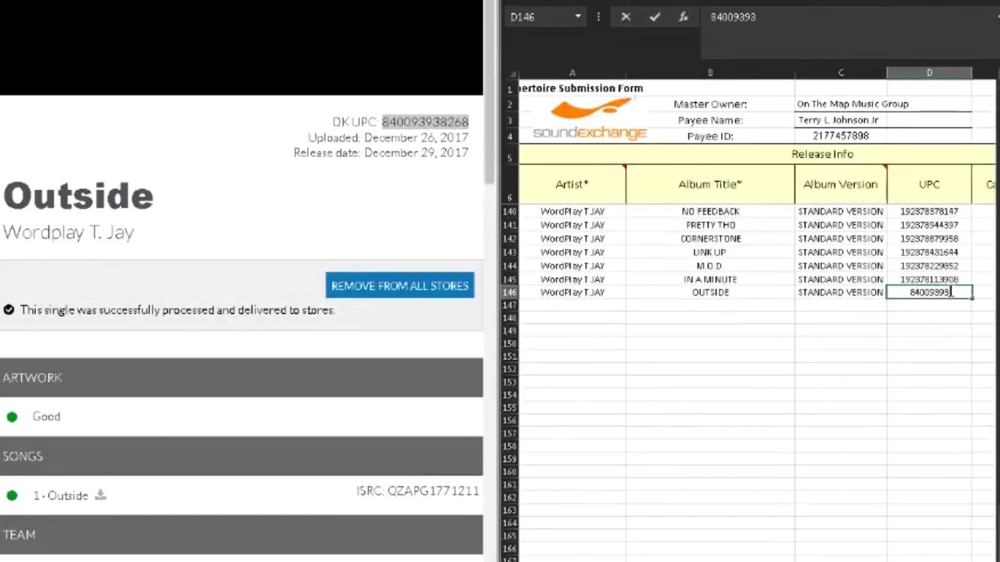
type("8268")
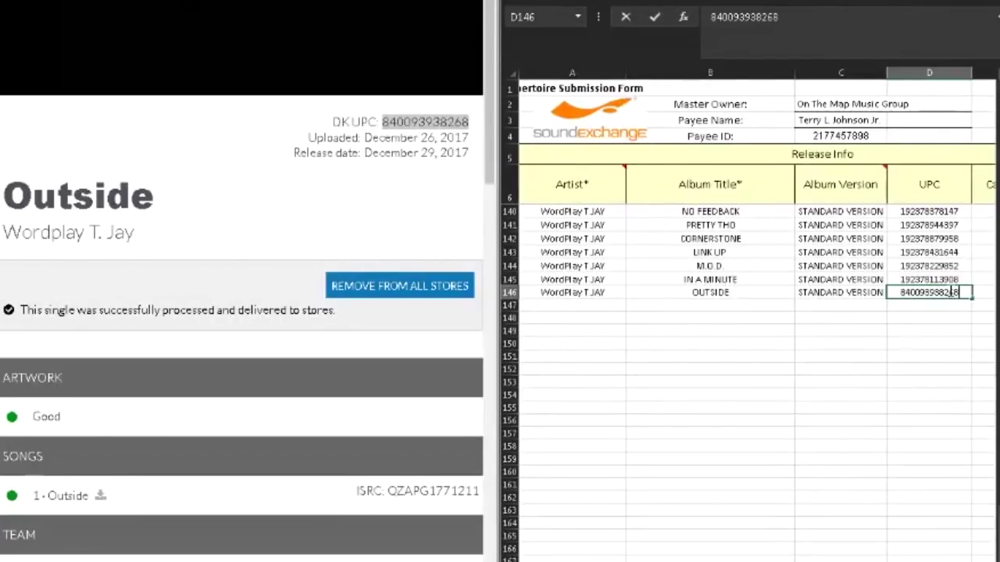
key("Tab")
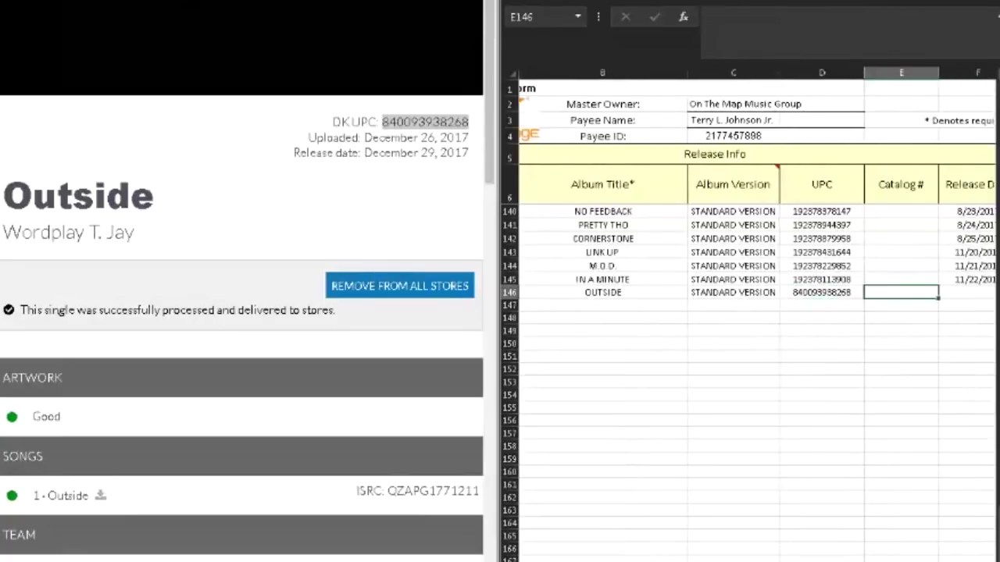
Enter catalog number OTM000001 in cell E7 for the first release.
scroll(658, 229, "right", 3)
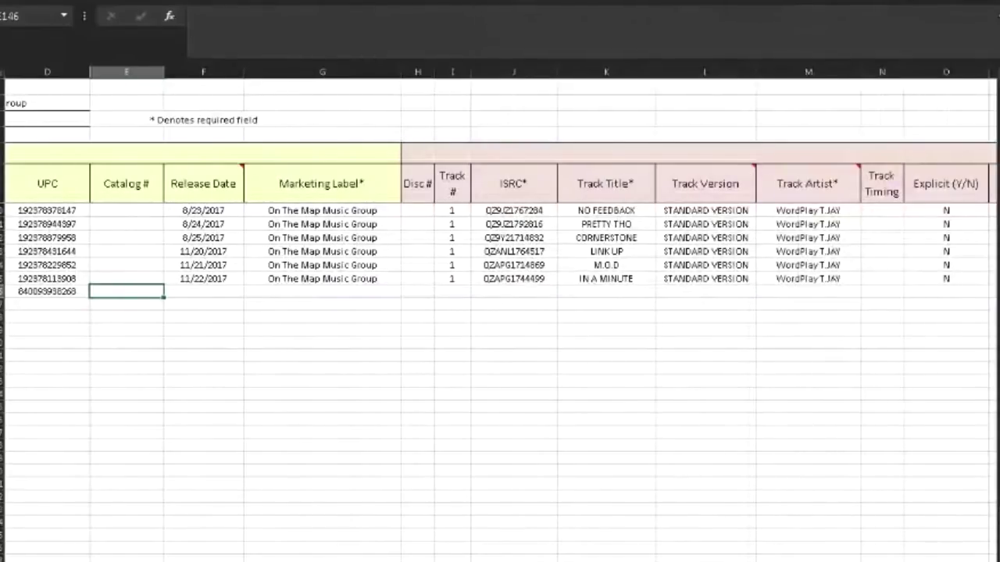
scroll(500, 312, "left", 3)
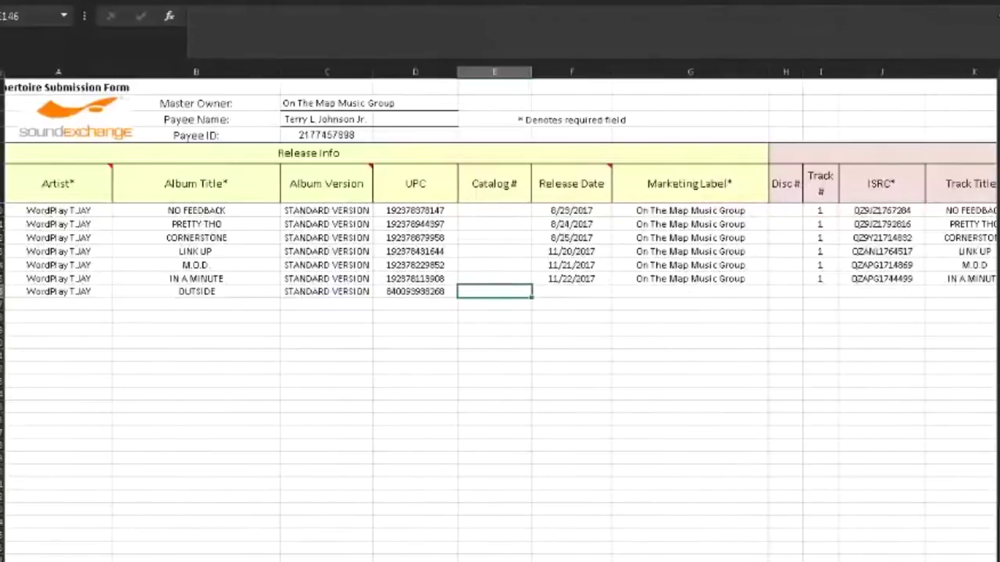
left_click_drag(997, 503, 997, 492)
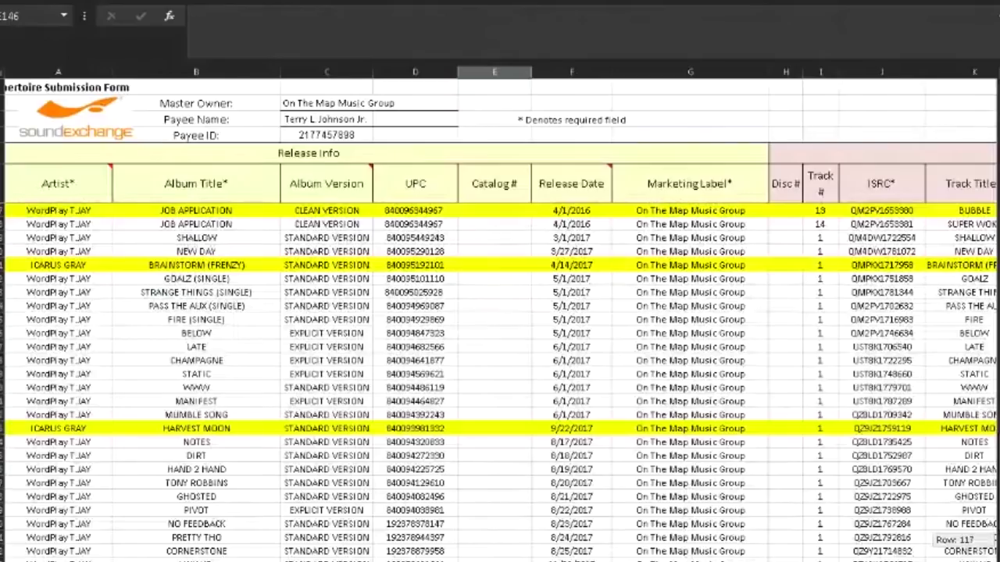
left_click_drag(996, 537, 996, 231)
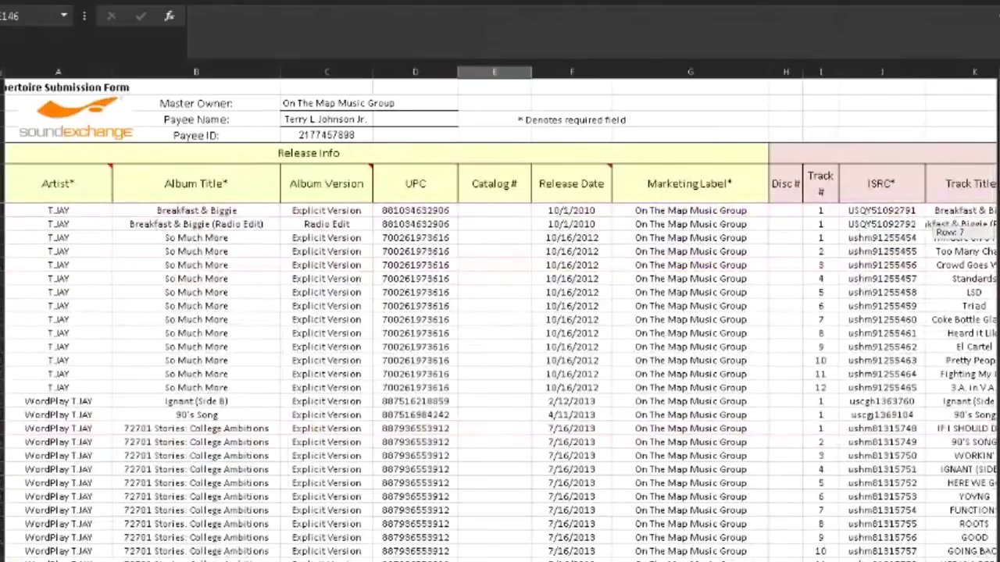
left_click(494, 210)
mouse_move(572, 197)
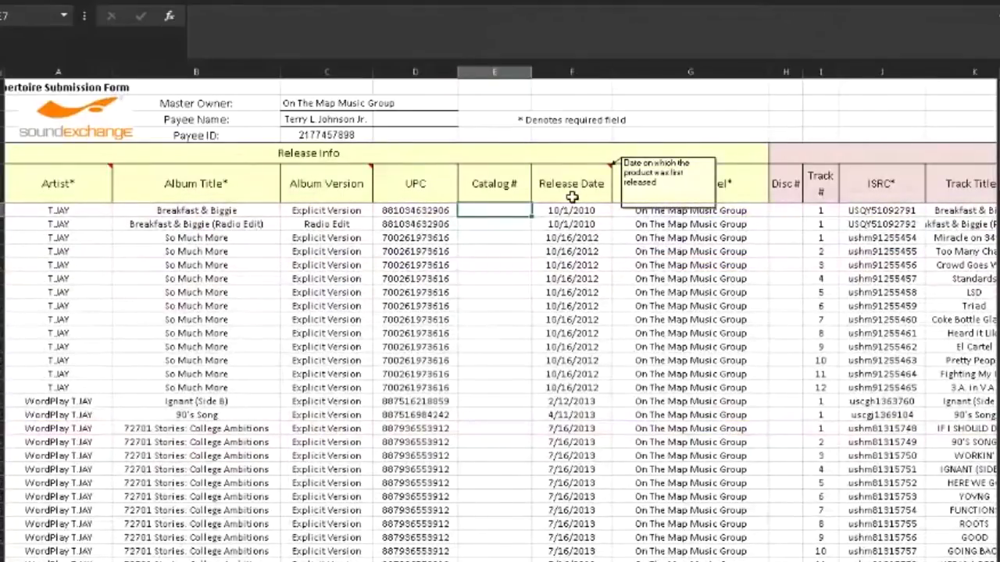
type("O")
key("BackSpace")
type("OTT")
key("BackSpace")
type("M00000")
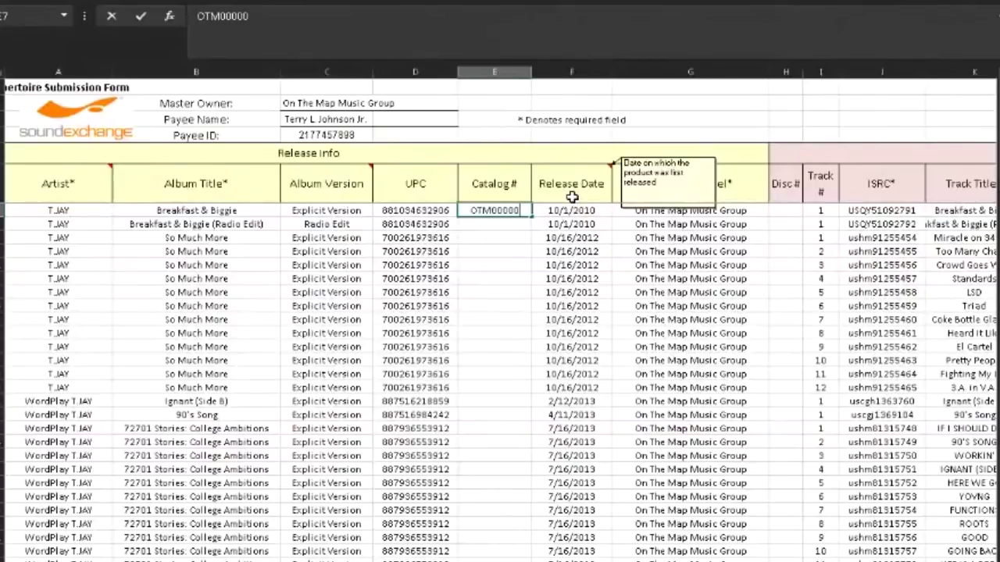
type("1")
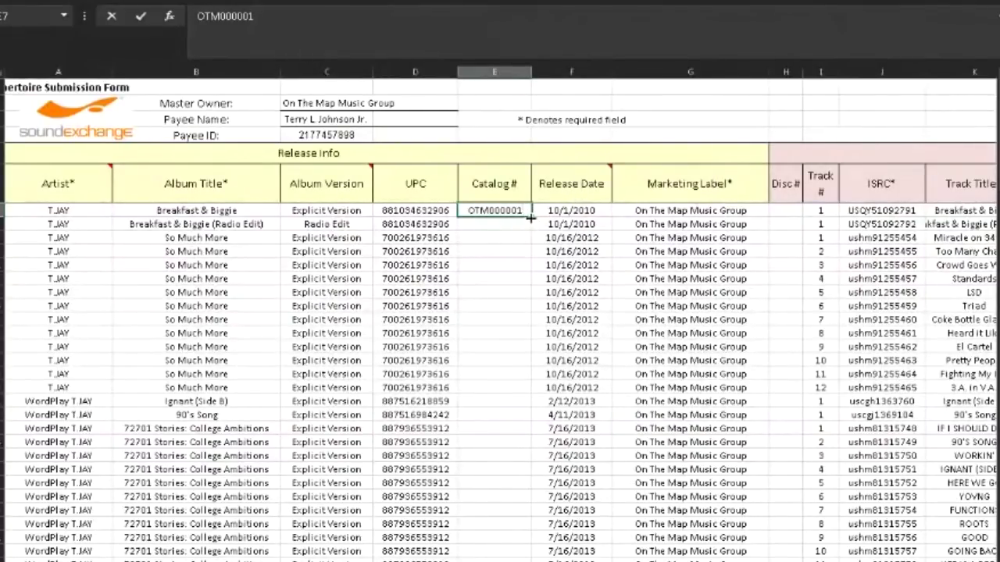
Fill catalog numbers down to row 146 and confirm the Outside row shows OTM000140.
left_click_drag(519, 219, 523, 561)
scroll(976, 433, "up", 3)
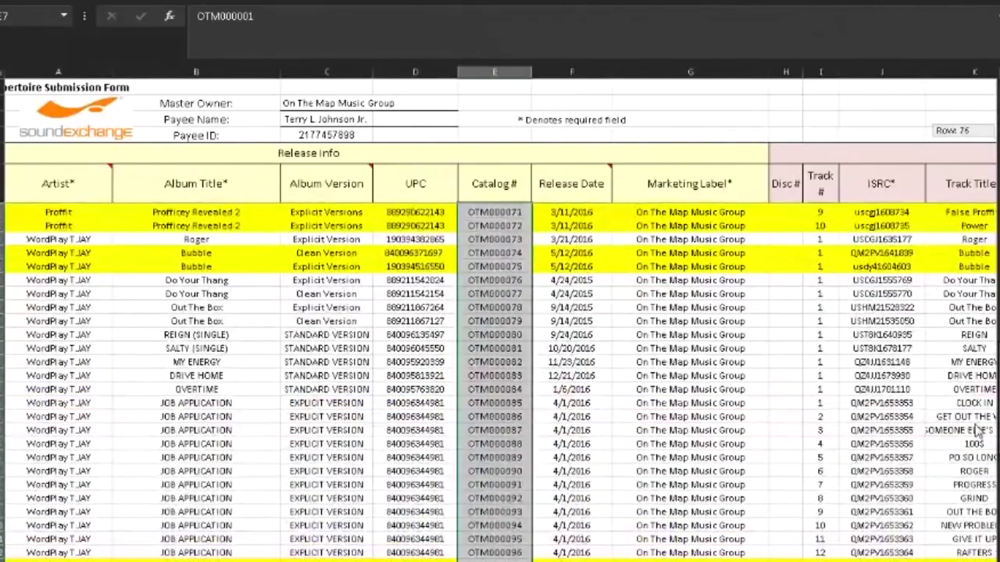
key("ctrl+Down")
key("Down")
key("Right")
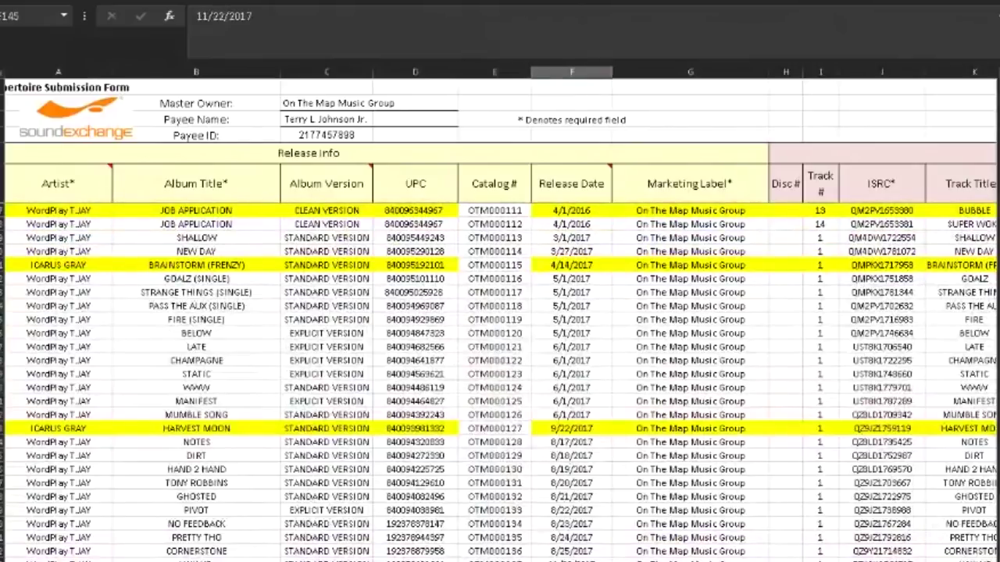
key("Left")
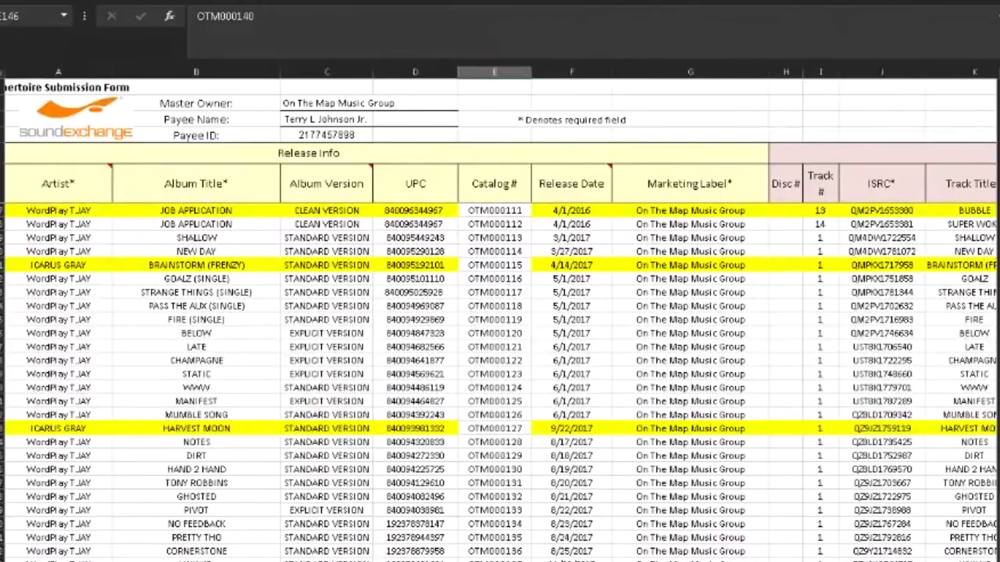
scroll(500, 352, "down", 2)
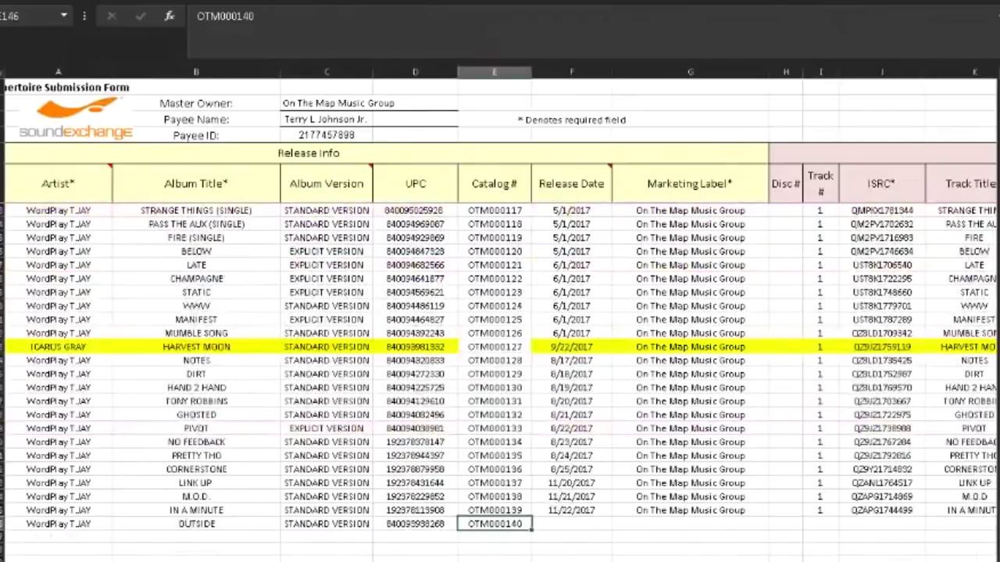
scroll(586, 445, "down", 2)
left_click(586, 444)
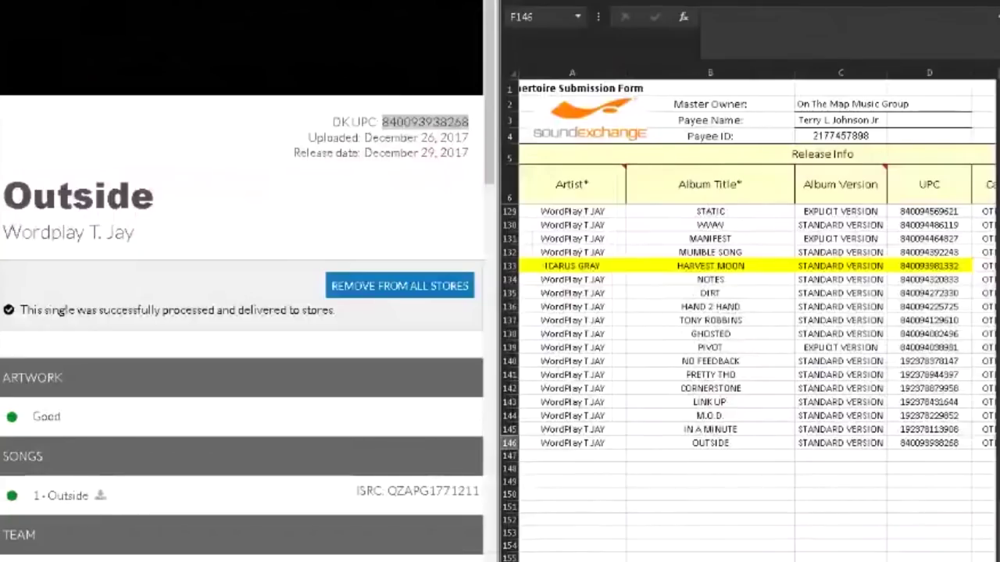
Enter release date 12/29/2017 in the Outside row.
double_click(428, 153)
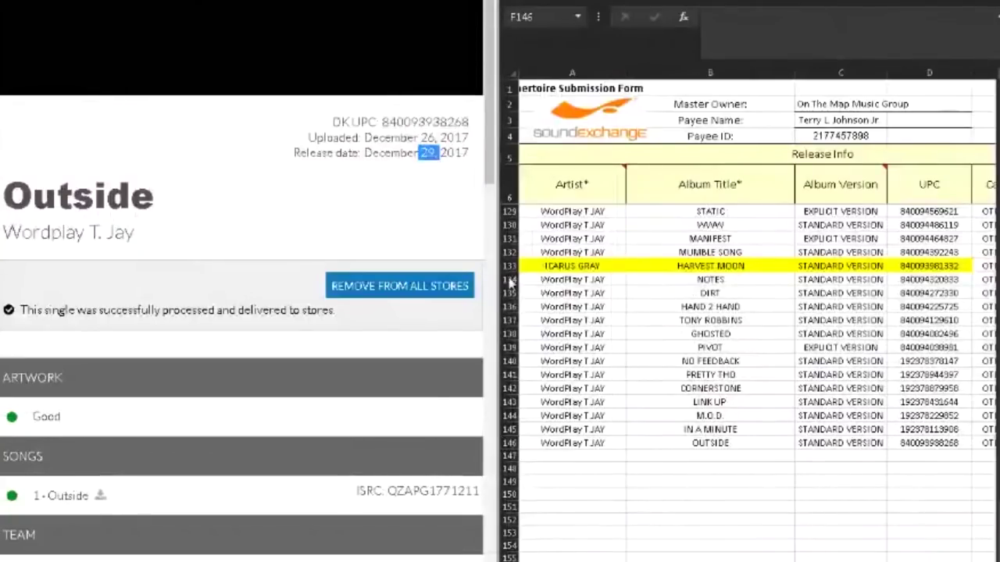
left_click(936, 443)
key("Right")
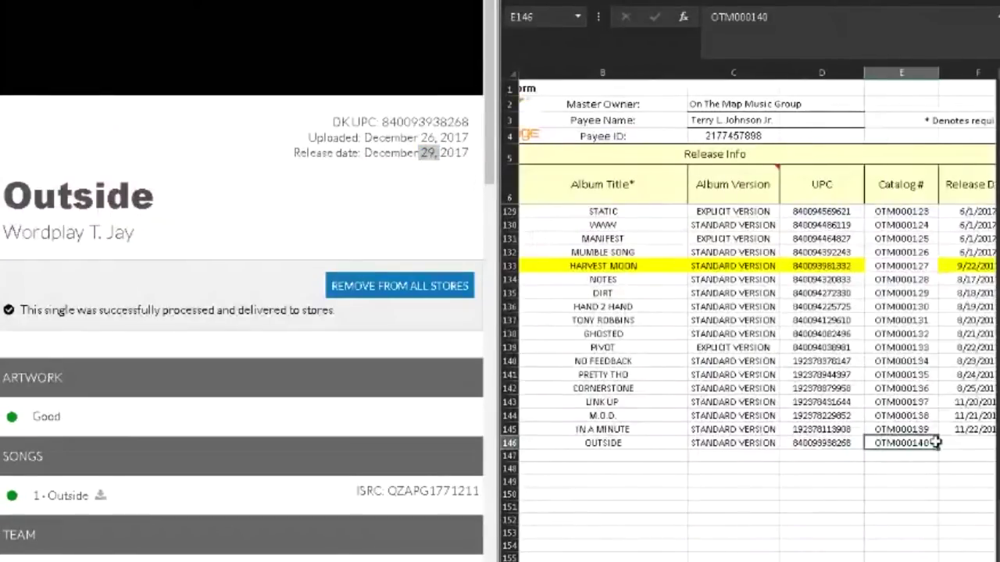
key("Right")
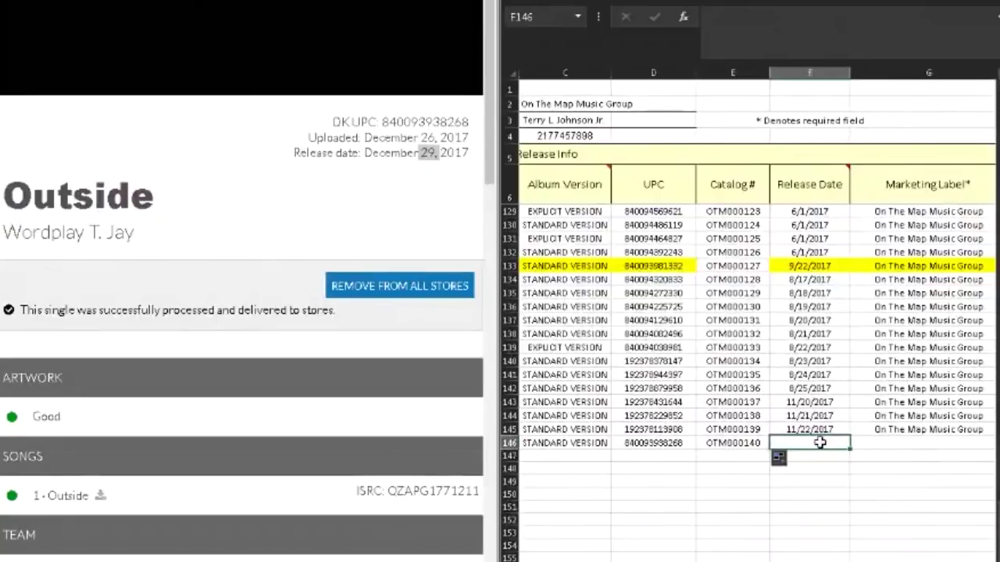
type("12/")
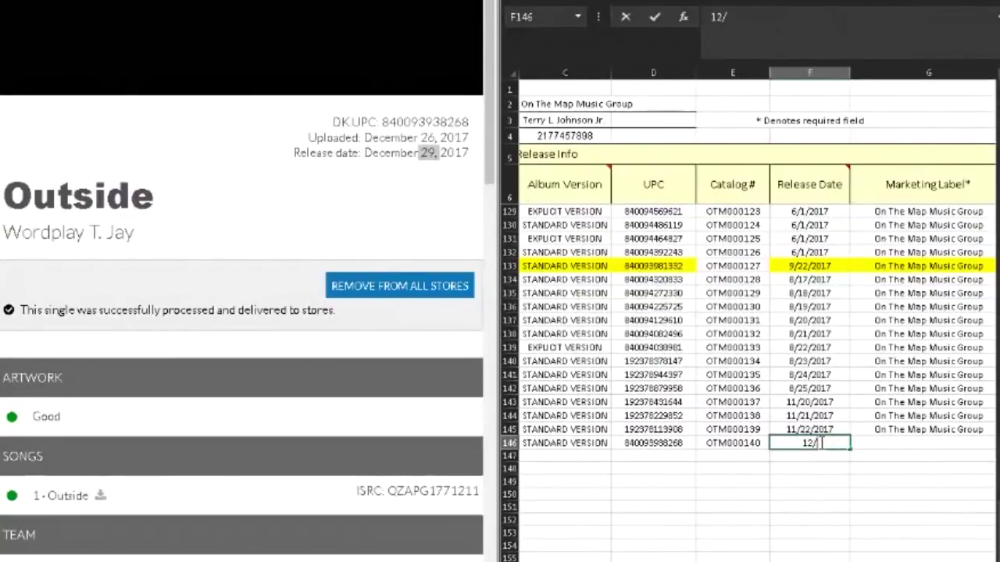
type("29/2017")
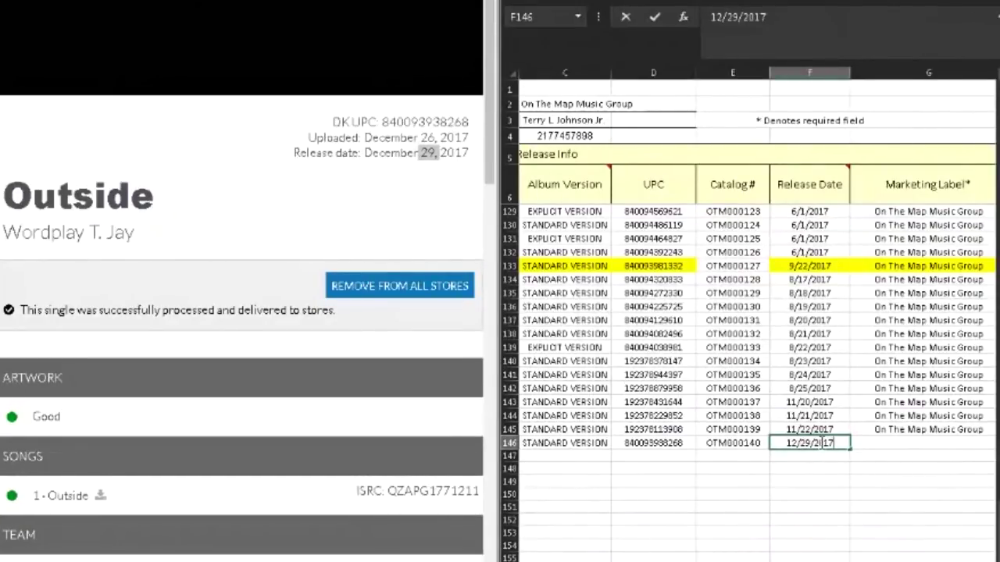
key("Tab")
Set the marketing label to On The Map Music Group, leaving Disc # empty.
type("o")
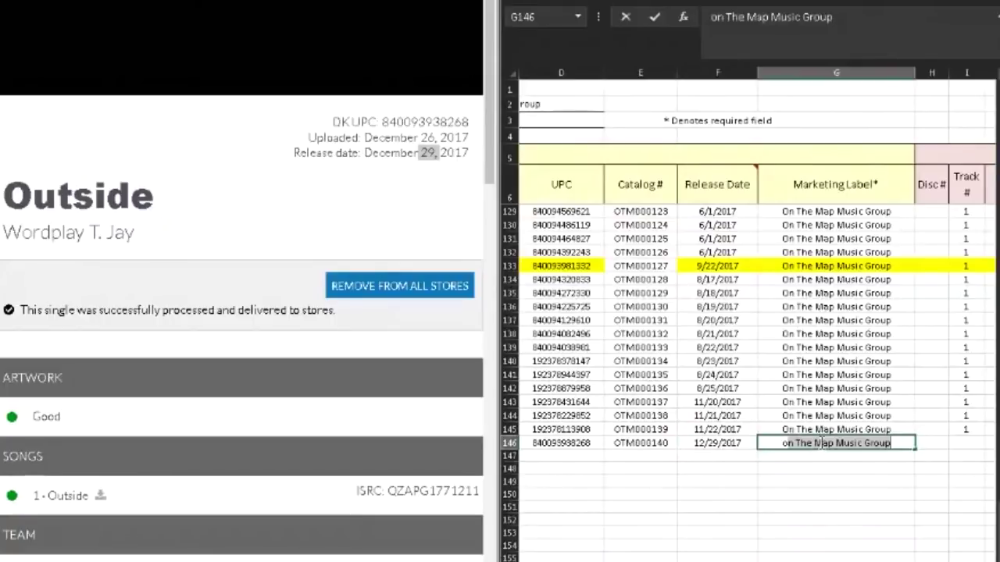
key("BackSpace")
key("BackSpace")
type("O")
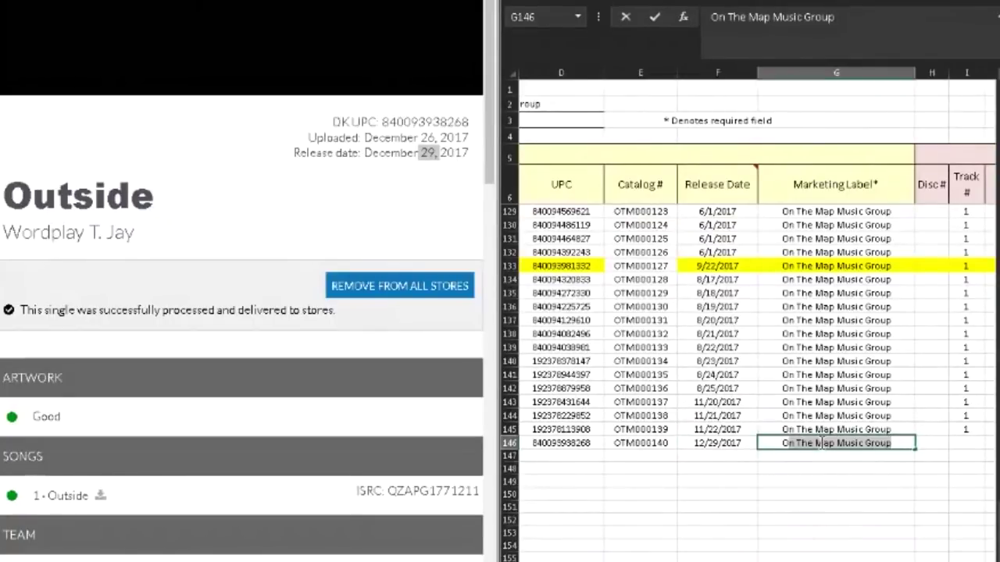
key("Tab")
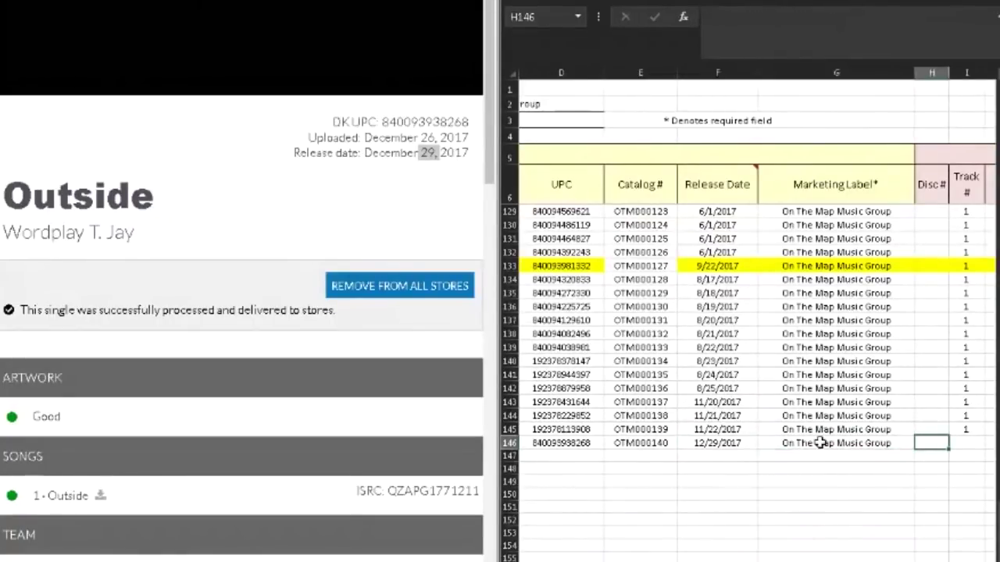
key("Tab")
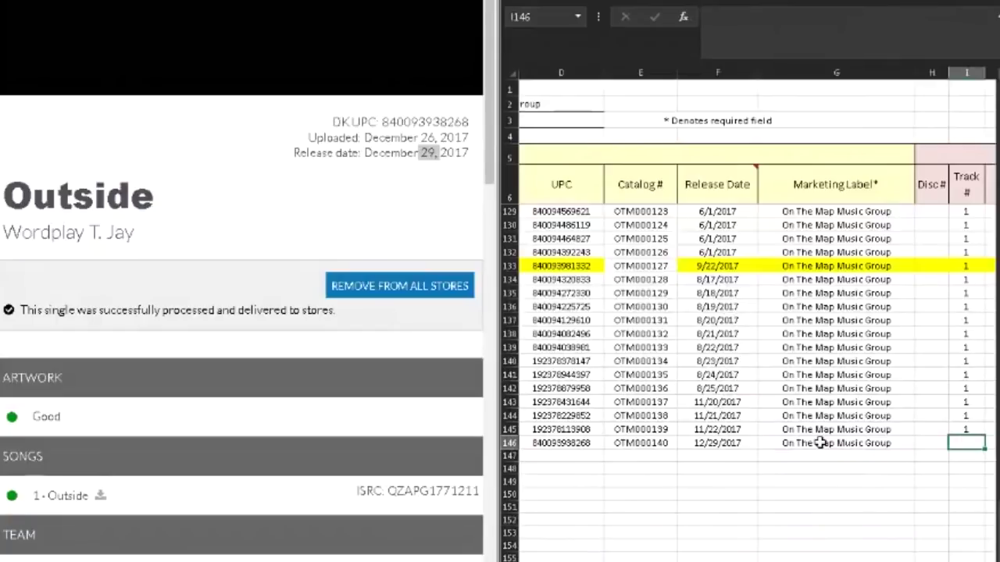
Enter track number 1 and ISRC QZAPG1771211 in row 146.
scroll(756, 314, "right", 1)
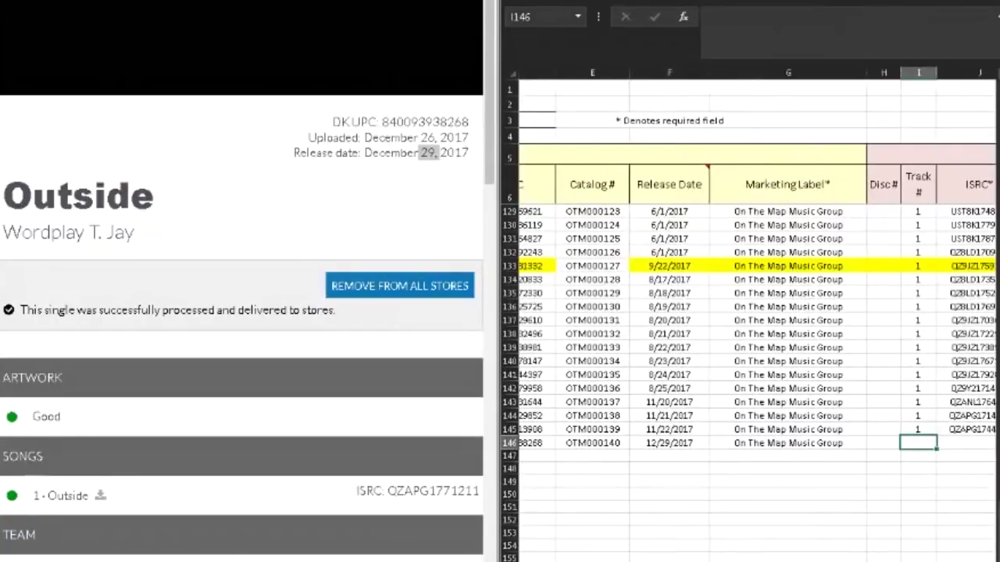
scroll(666, 190, "right", 2)
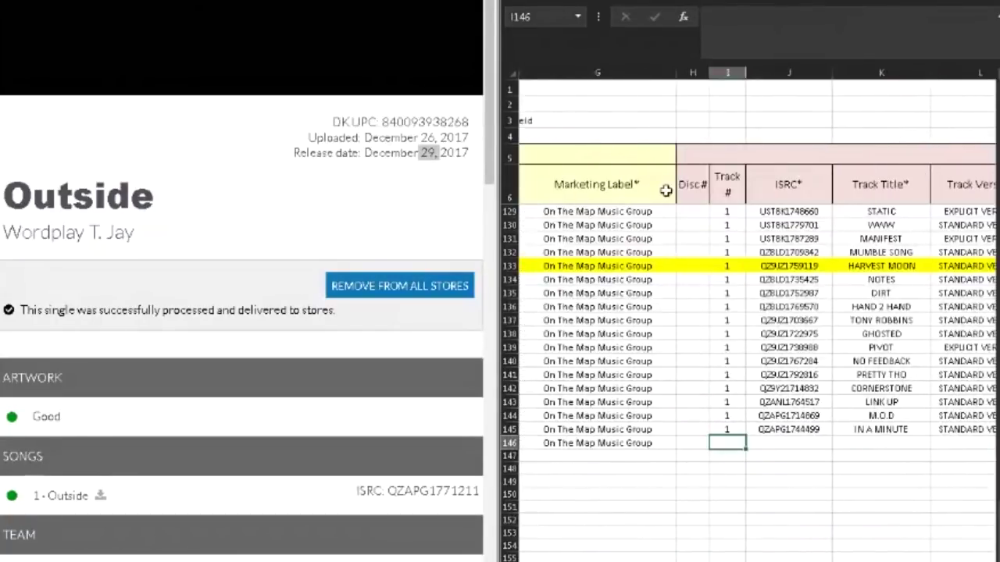
type("1")
key("Tab")
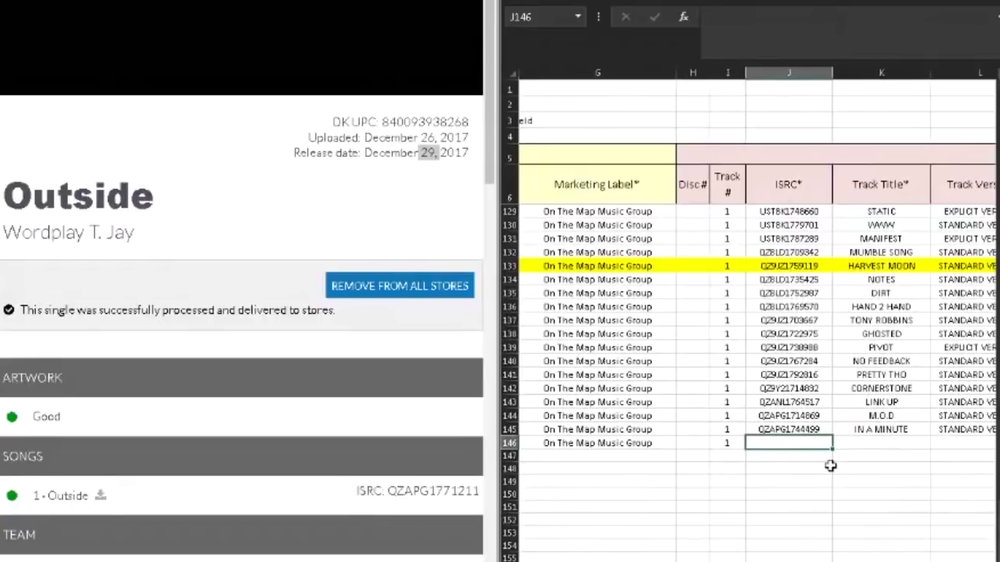
type("QZAP")
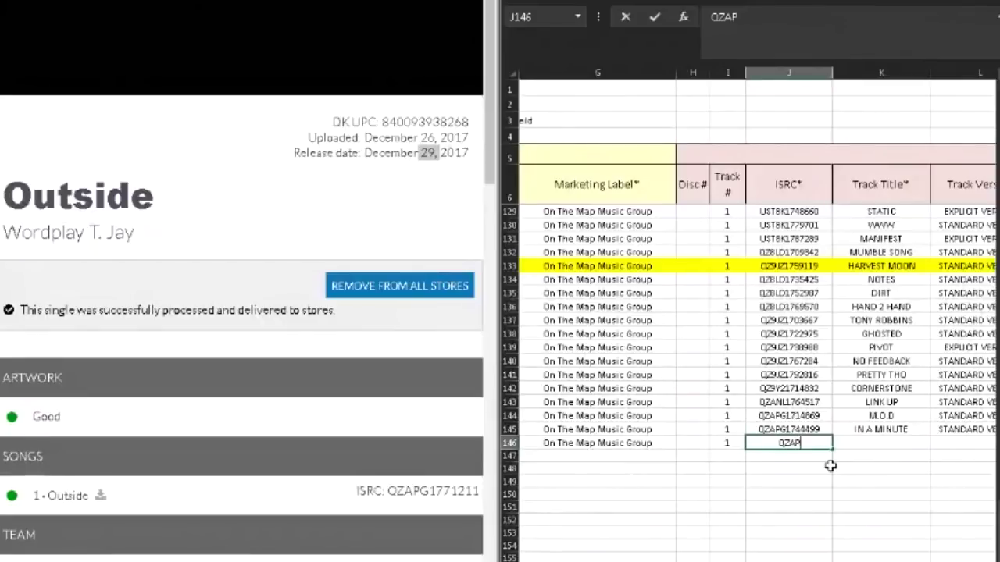
type("G1771211")
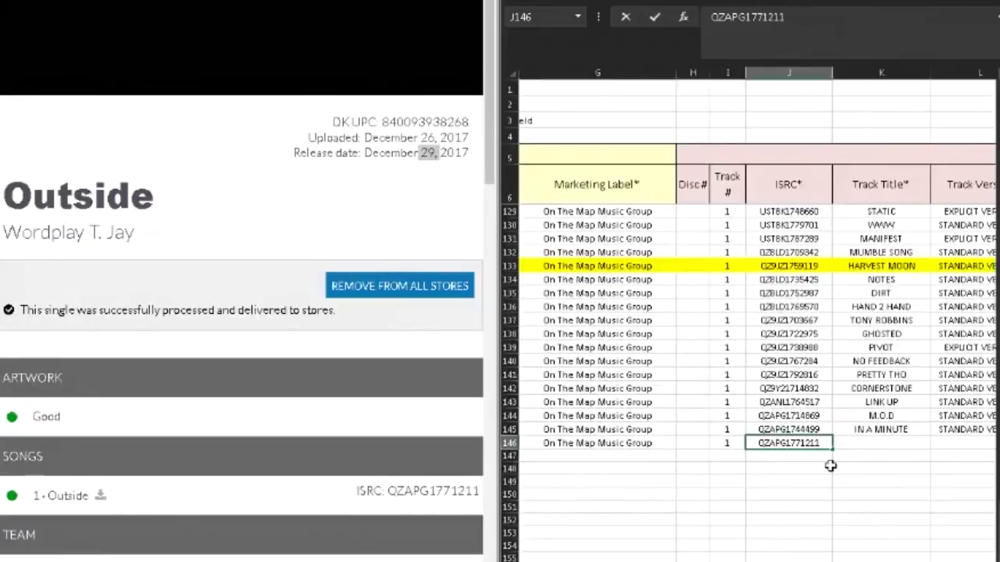
key("Tab")
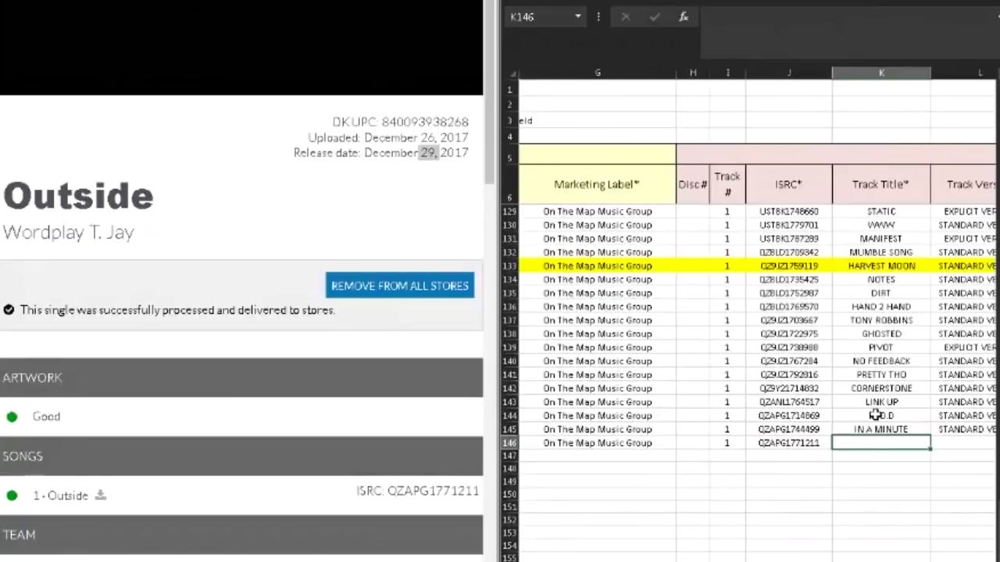
Enter track title OUTSIDE, STANDARD VERSION, artist WordPlay T JAY and explicit flag N.
type("OUTSIDE")
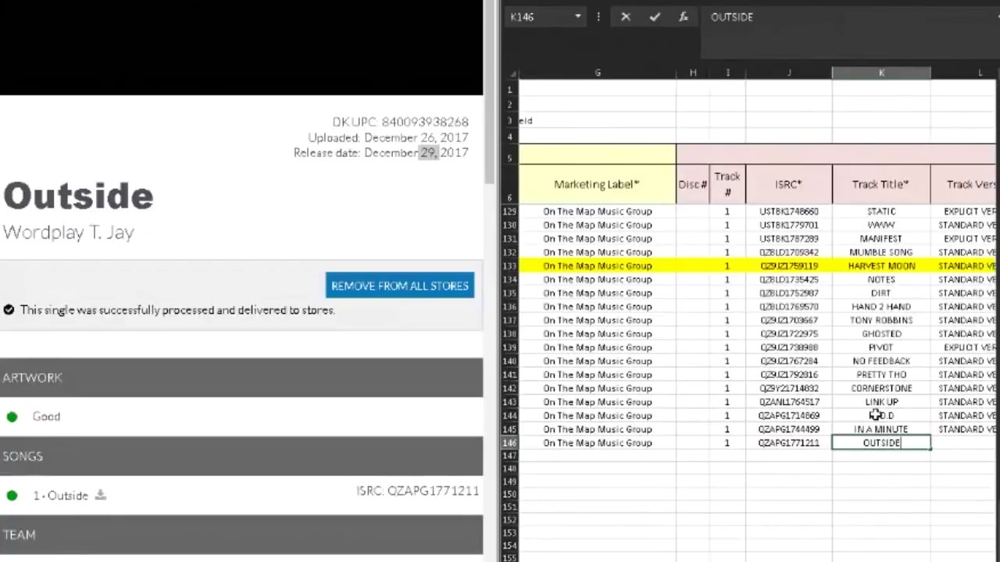
key("Tab")
type("S")
key("Tab")
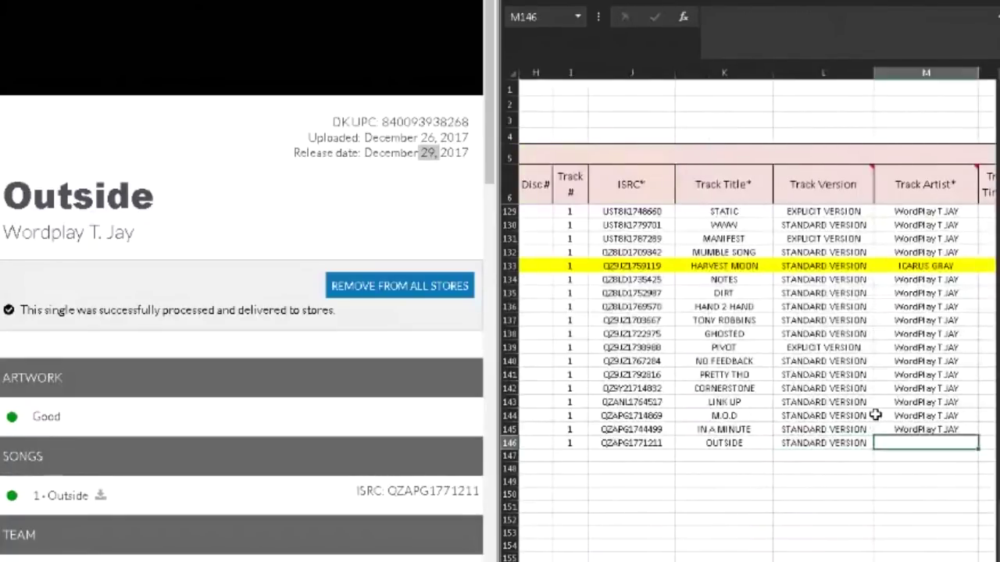
type("WordPlay T JAY")
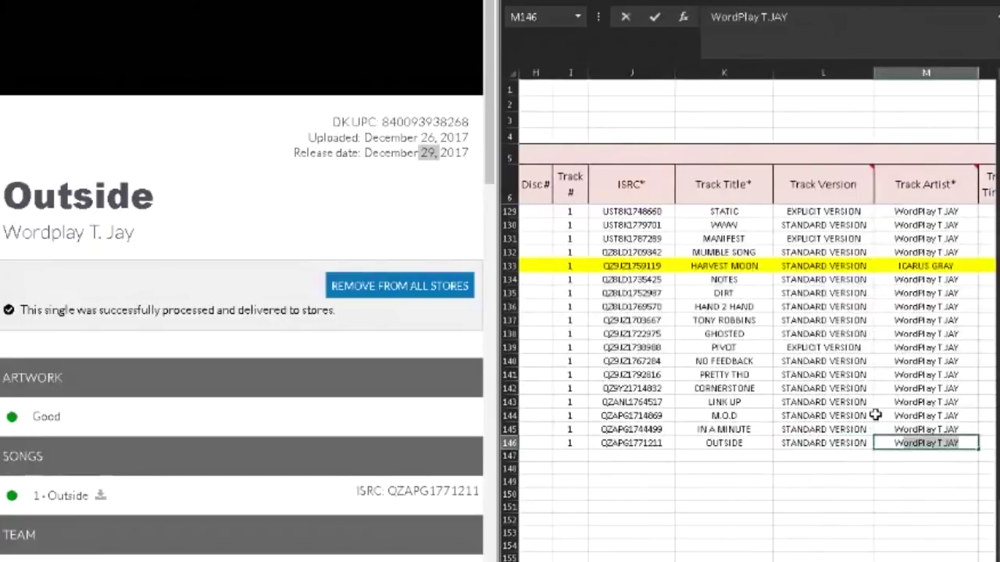
key("Tab")
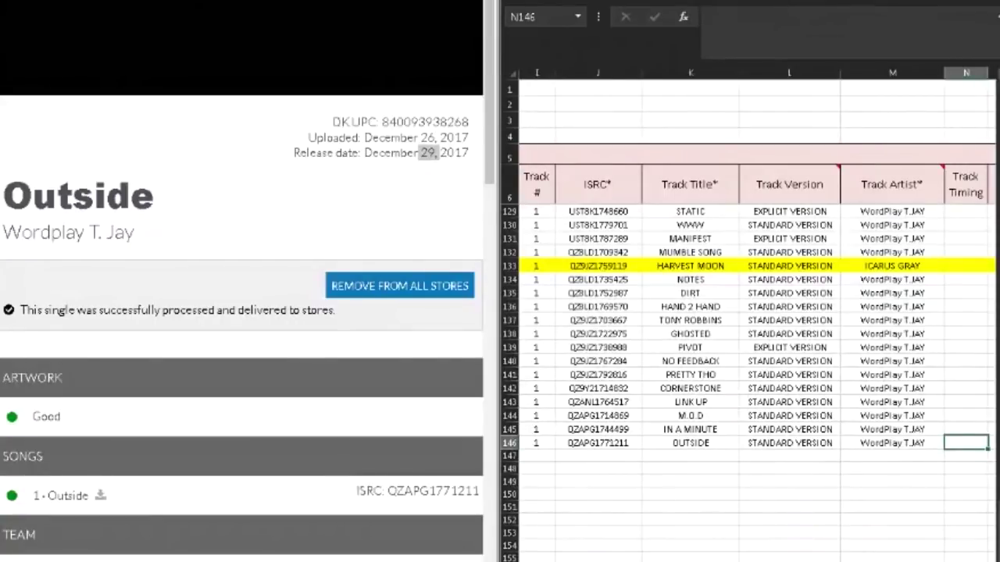
key("Right")
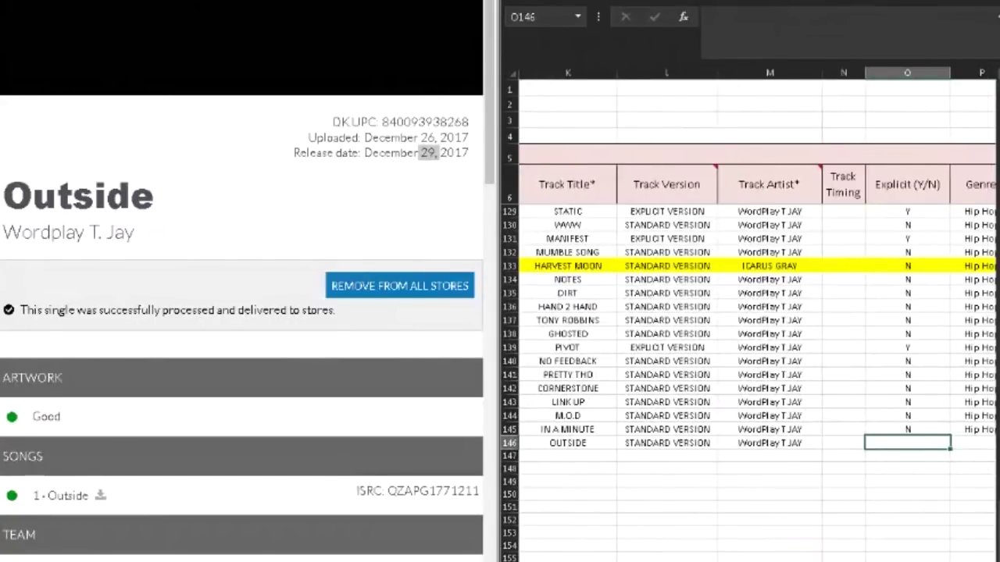
type("N")
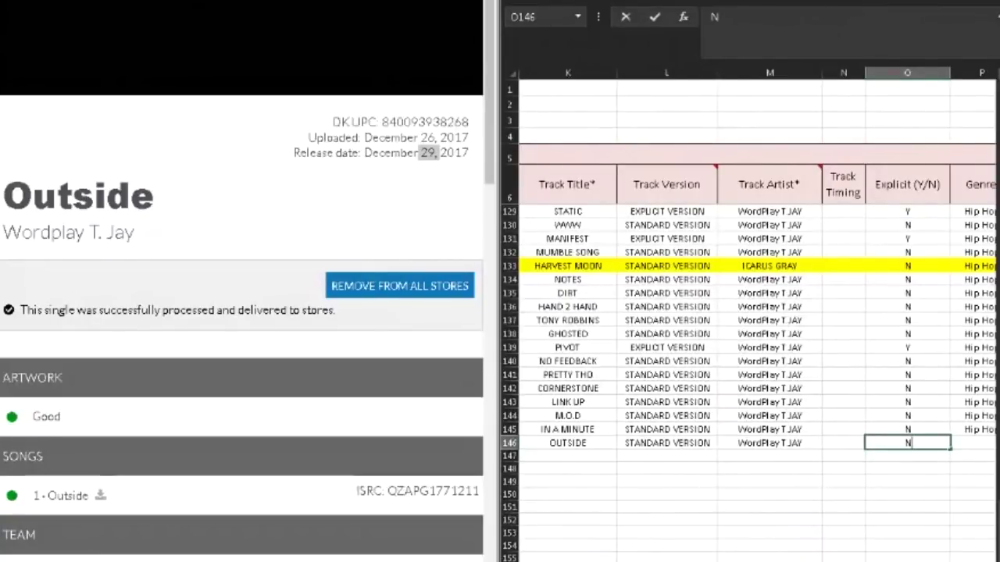
key("Tab")
scroll(750, 328, "down", 1)
scroll(323, 410, "down", 4)
scroll(324, 414, "down", 2)
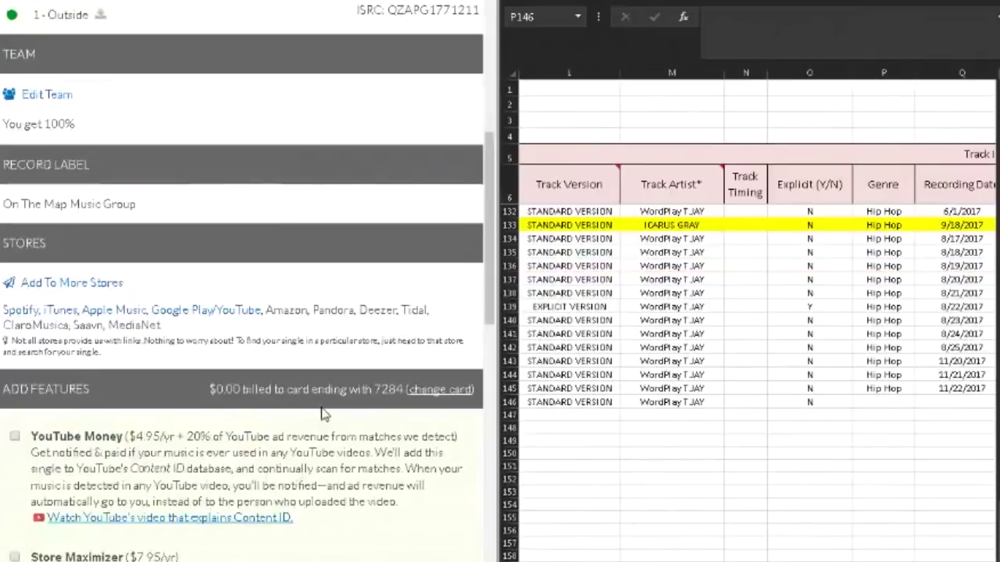
Enter Hip Hop as the genre for row 146.
scroll(323, 414, "down", 4)
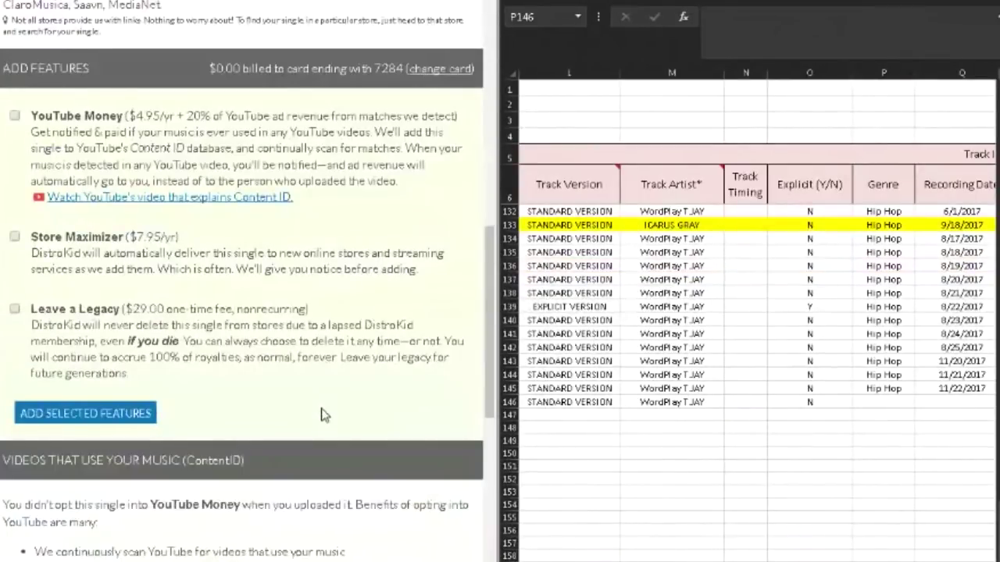
scroll(323, 415, "up", 15)
type("Hip Hop")
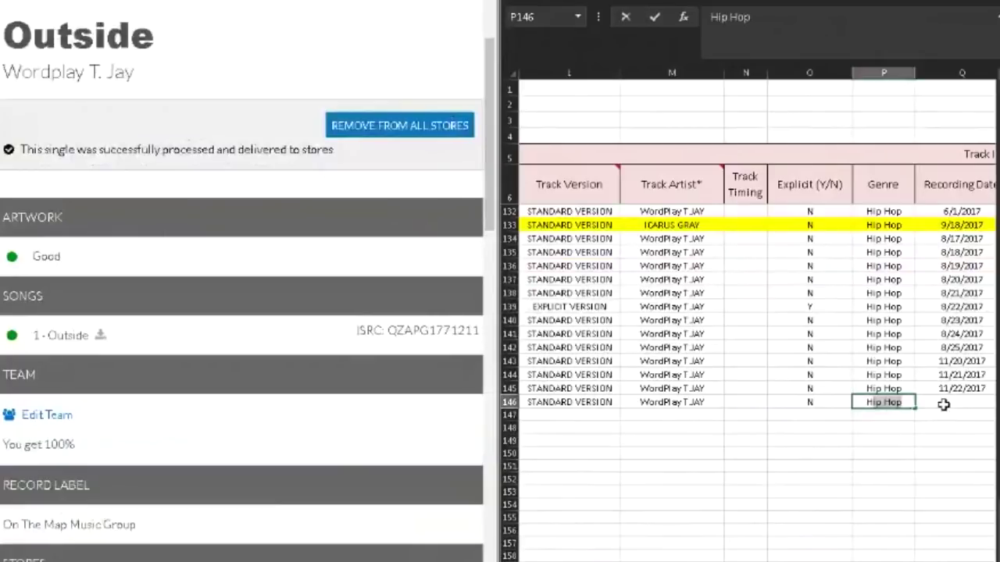
key("Tab")
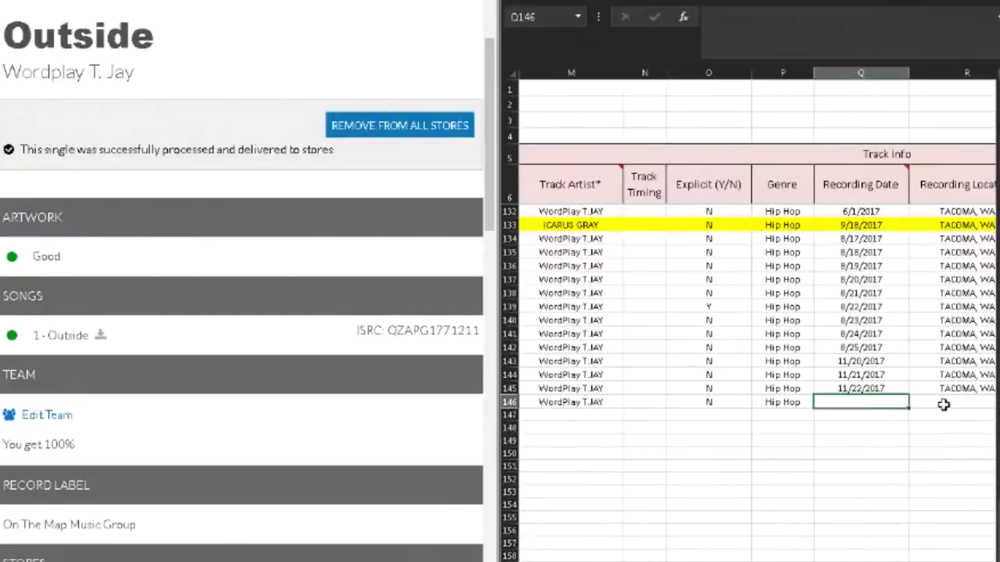
Enter recording date 12/26/2017, location TACOMA, WA and release date 12/29/2017.
type("12/26/")
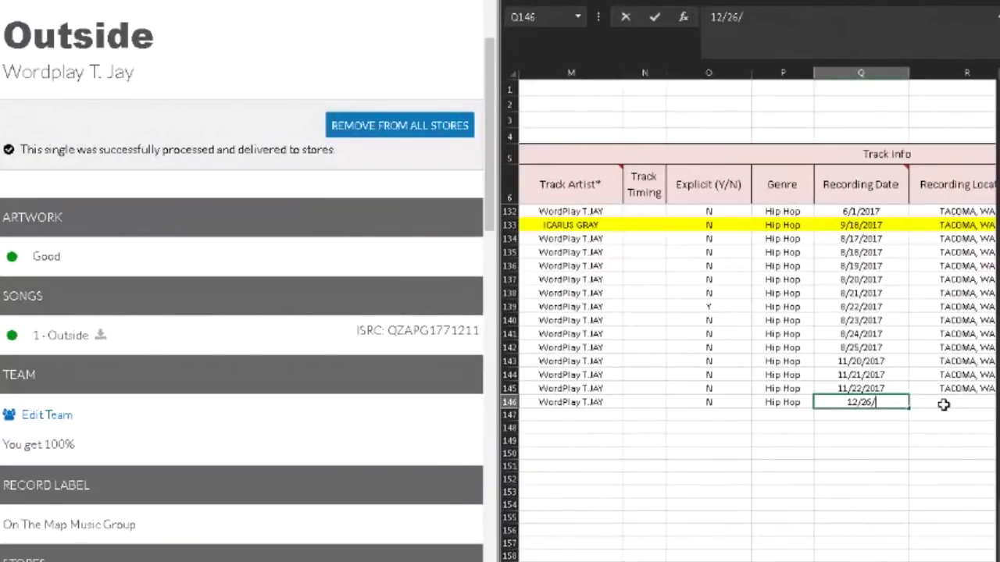
type("2")
key("BackSpace")
key("BackSpace")
type("017")
key("Tab")
type("T")
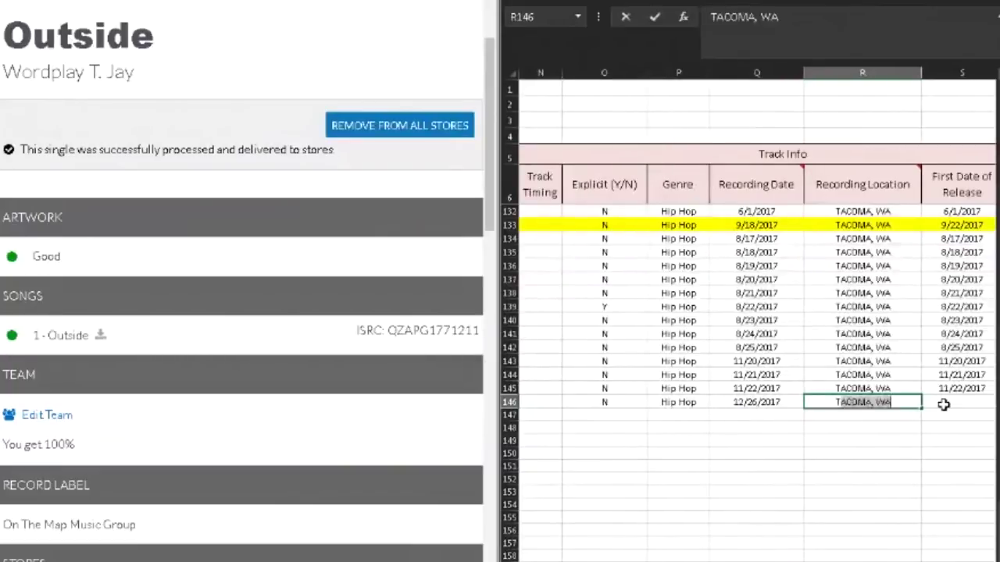
key("Tab")
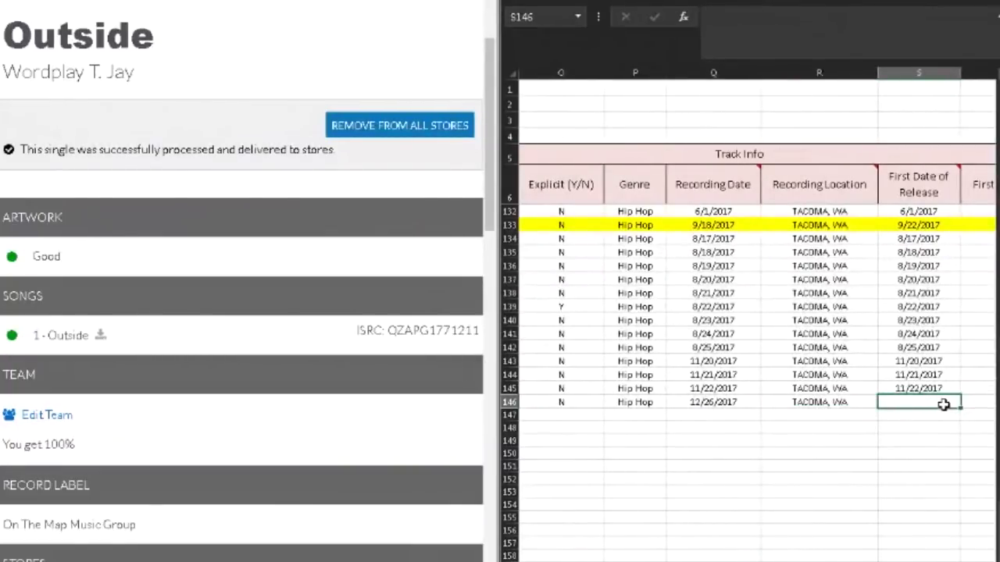
type("12/29/2017")
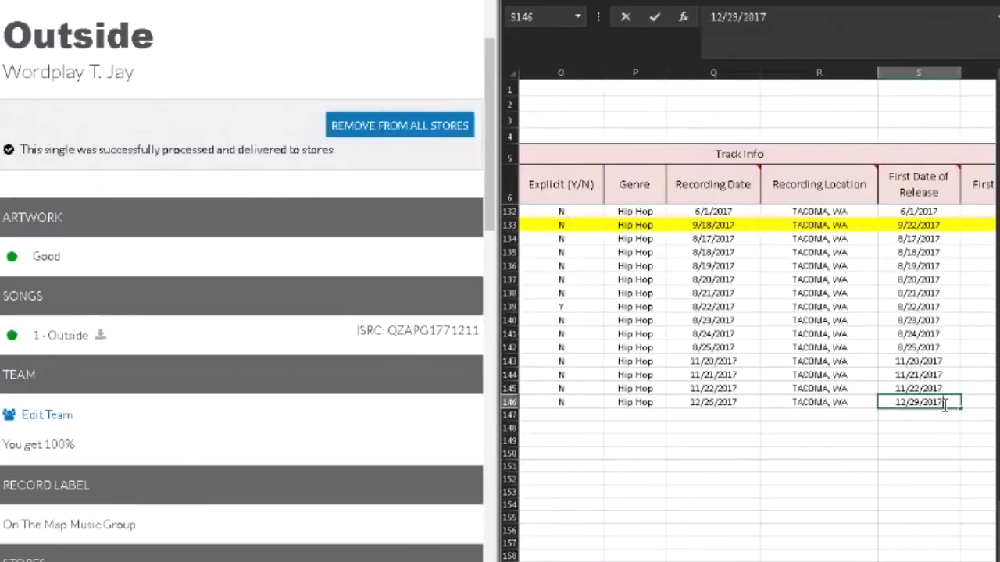
Set release country UNITED STATES and P Line On The Map Music Group in row 146.
key("Tab")
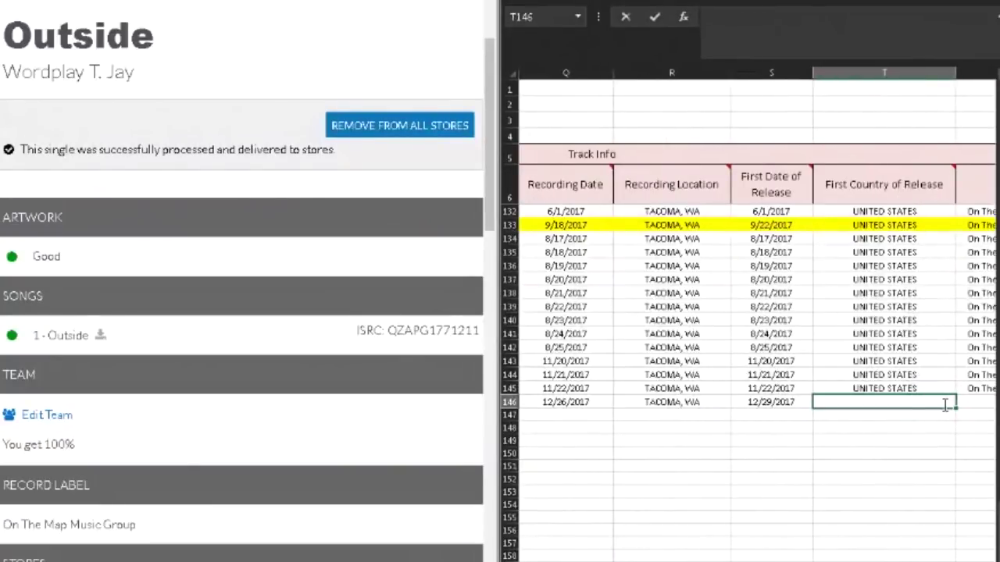
type("UNITED STATES")
key("Tab")
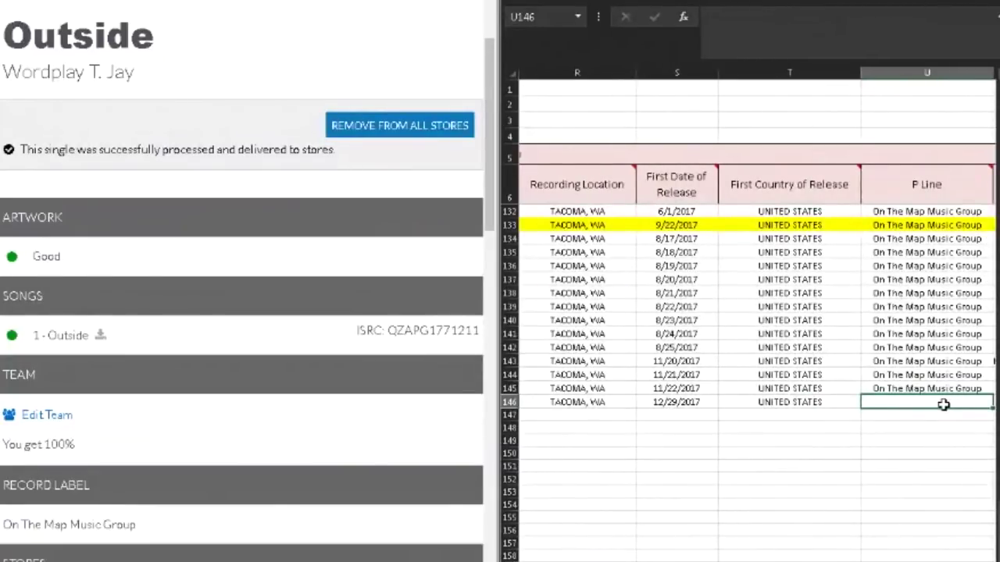
type("On The Map Music Group")
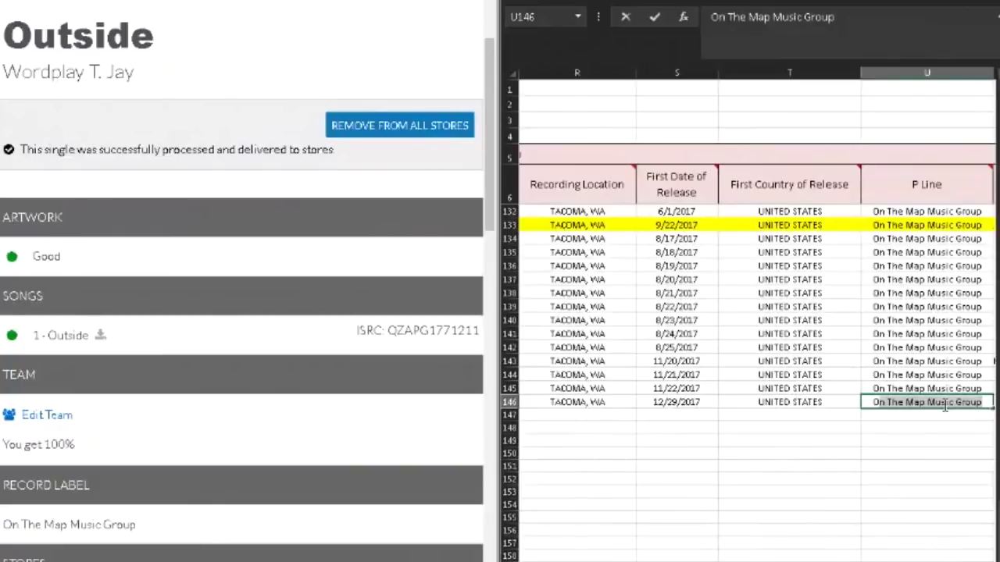
key("Tab")
Enter the composer's name in V146.
type("T")
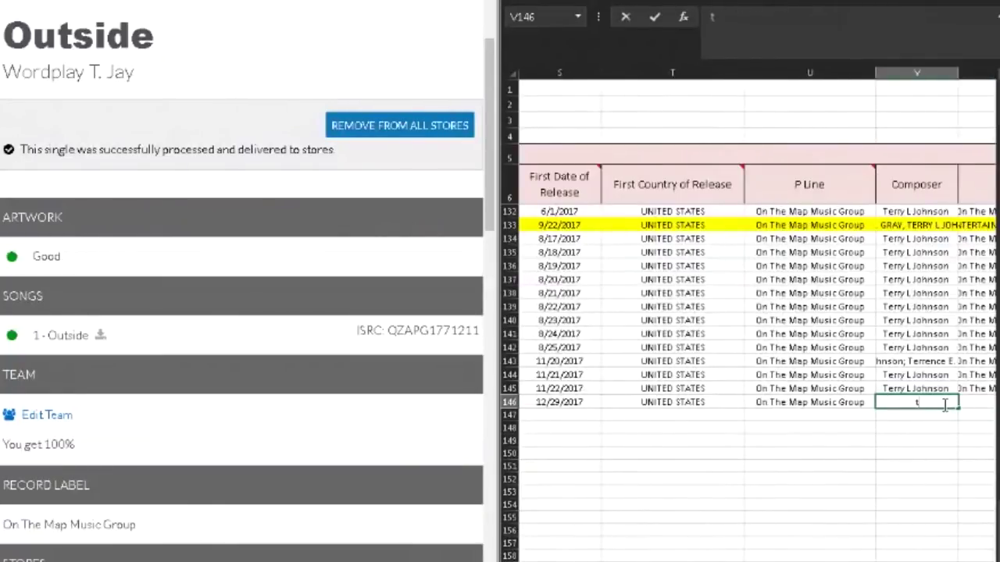
type("ERR")
key("BackSpace")
key("BackSpace")
key("BackSpace")
type("erry L Johnso")
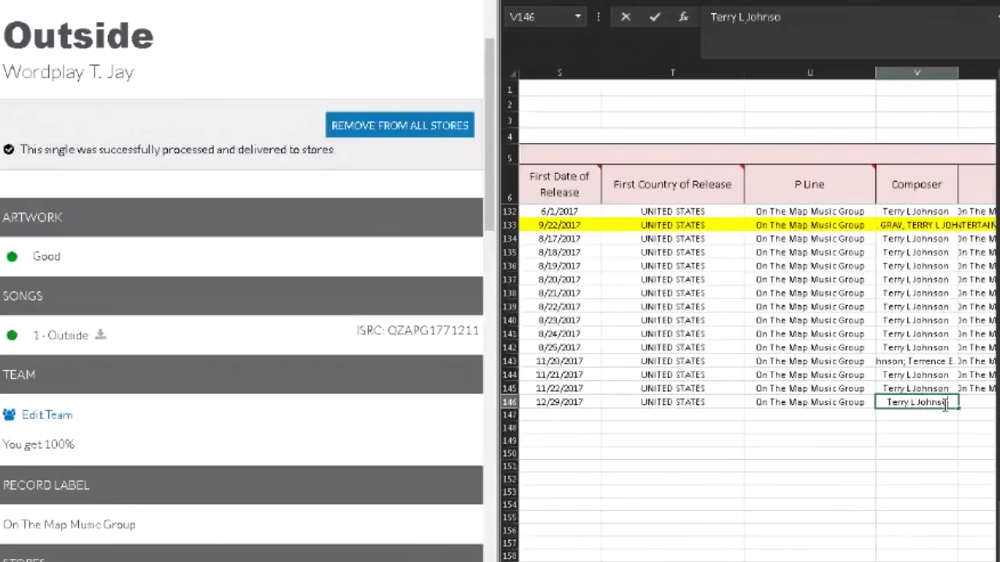
type("n")
key("Tab")
Enter publisher On The Map Entertainment (ASCAP) in W146, matching row 133.
left_click(811, 227)
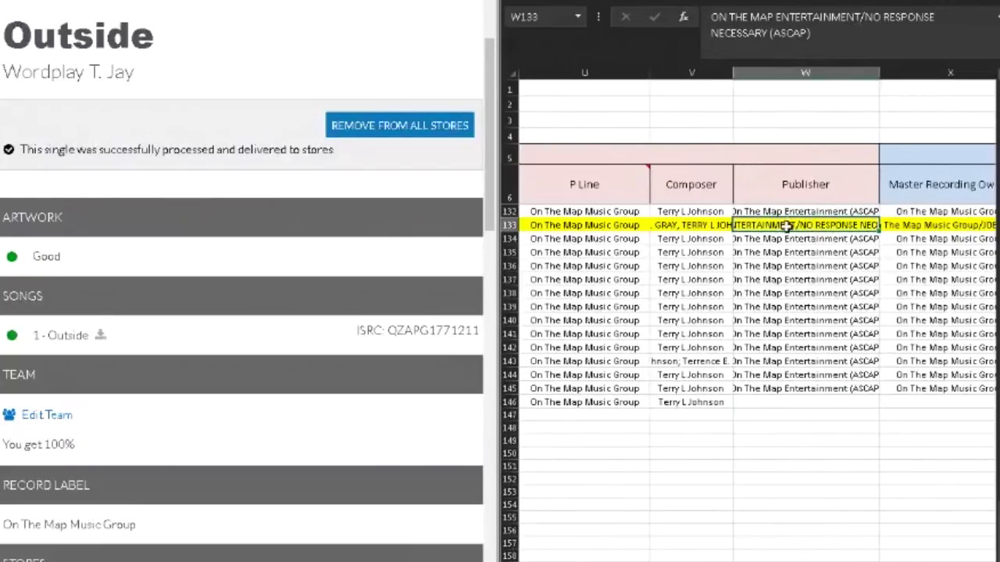
left_click(780, 402)
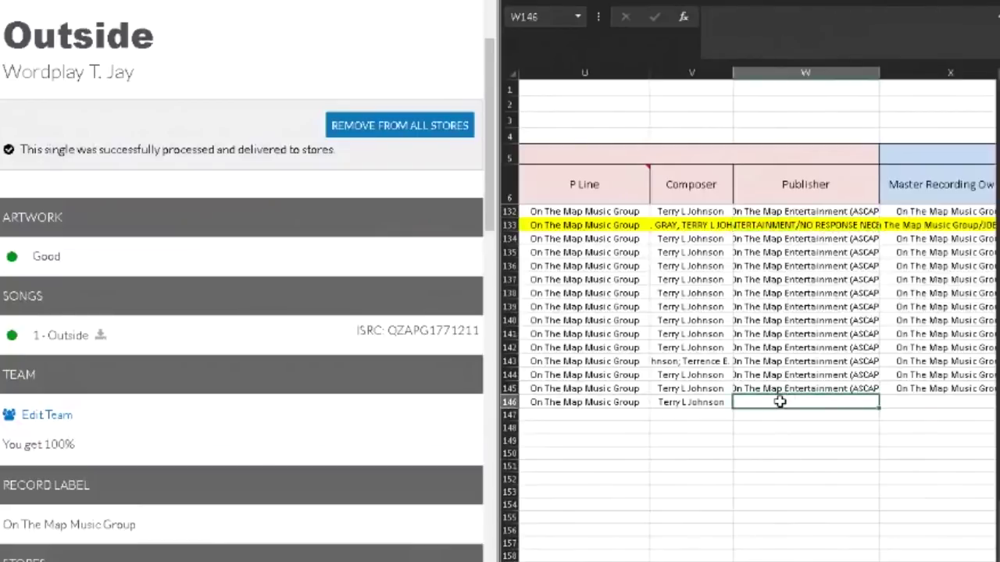
type("ON")
key("BackSpace")
type("n Th")
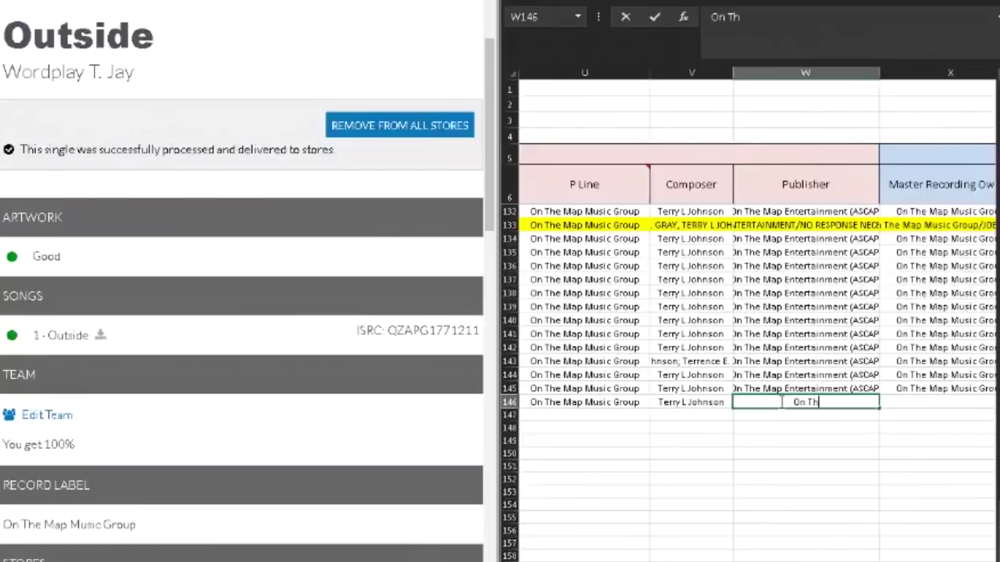
type("e Map ")
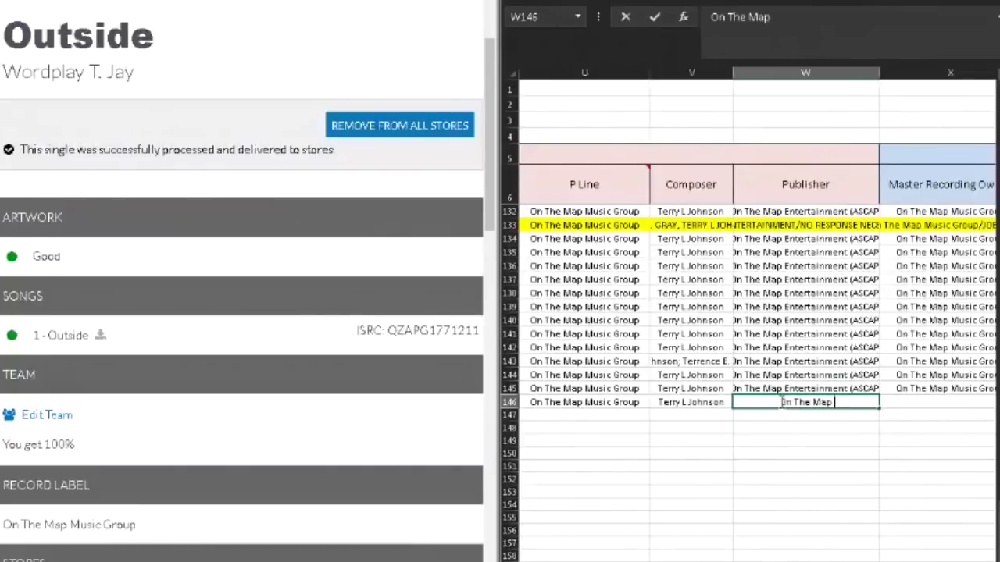
type("Entertainment")
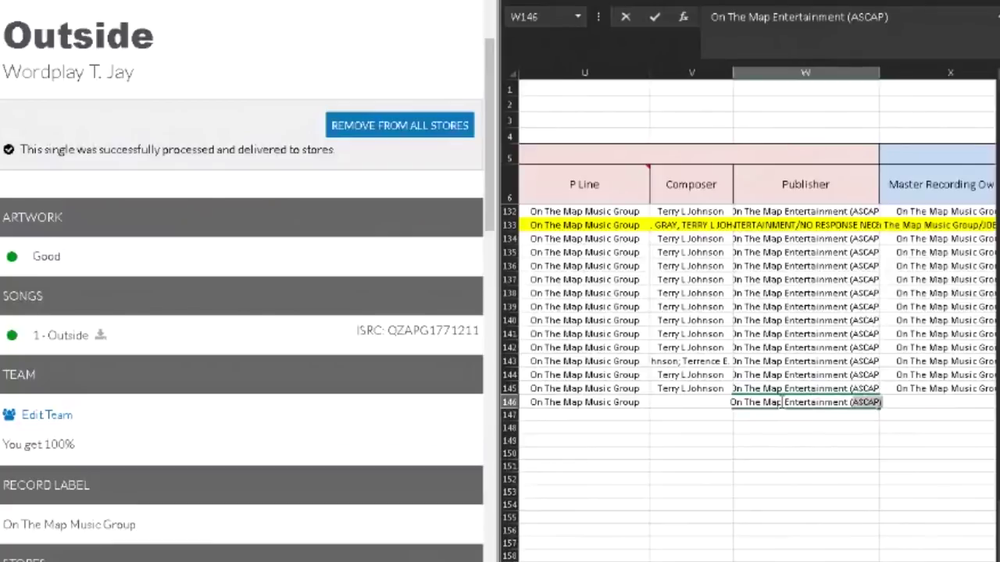
key("Tab")
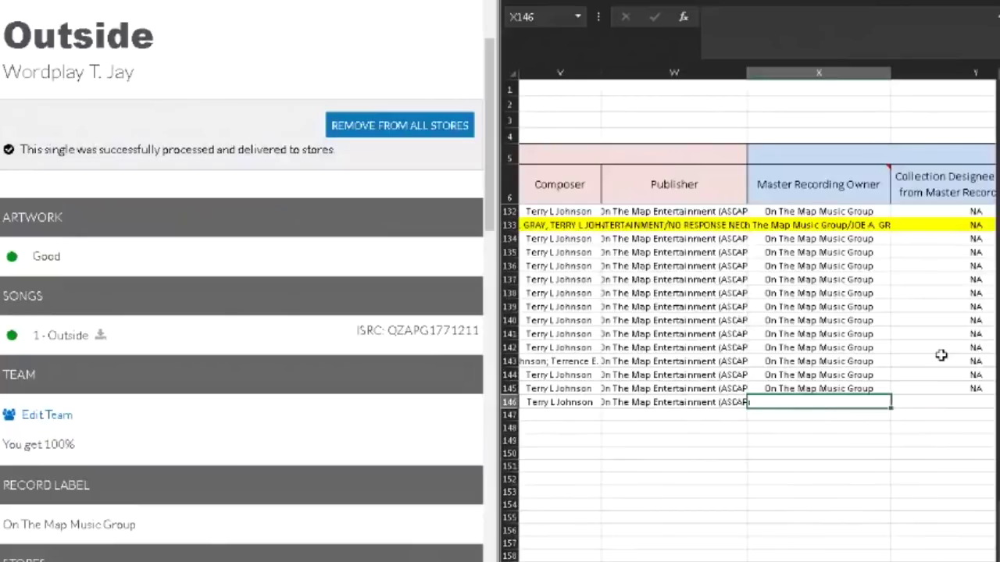
Set master recording owner On The Map Music Group and collection designee NA.
type("On The Ma")
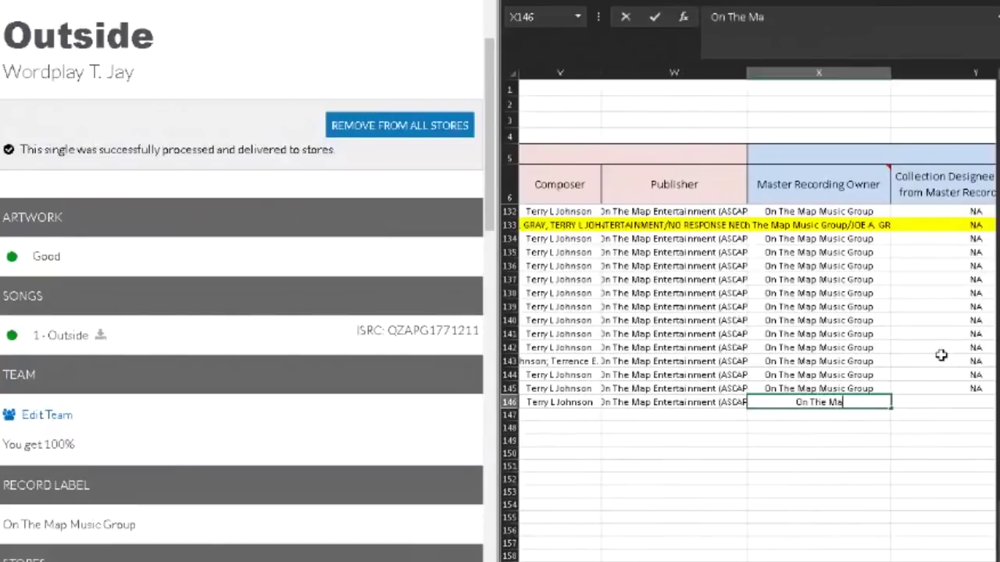
type("p Music Grou")
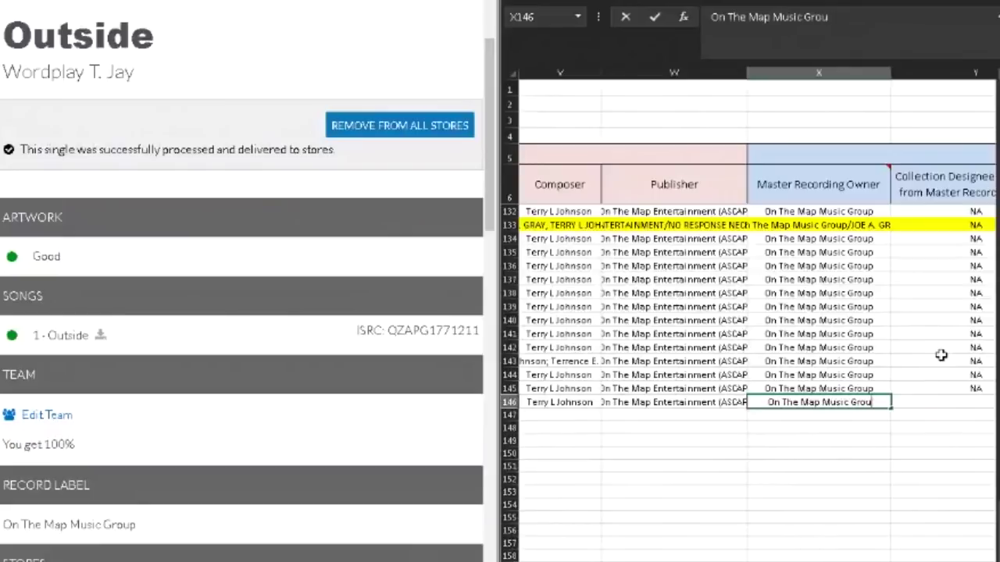
type("p")
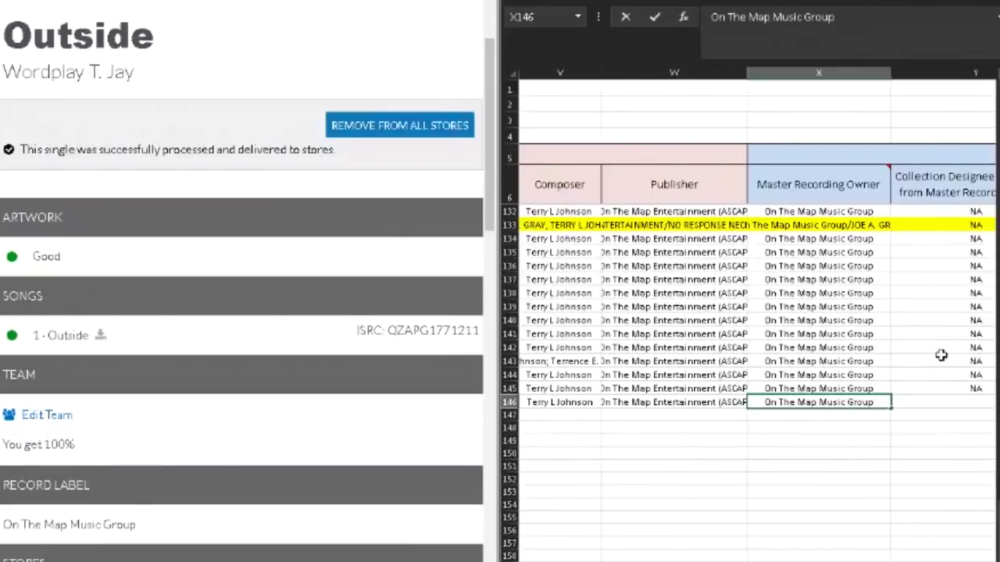
key("Tab")
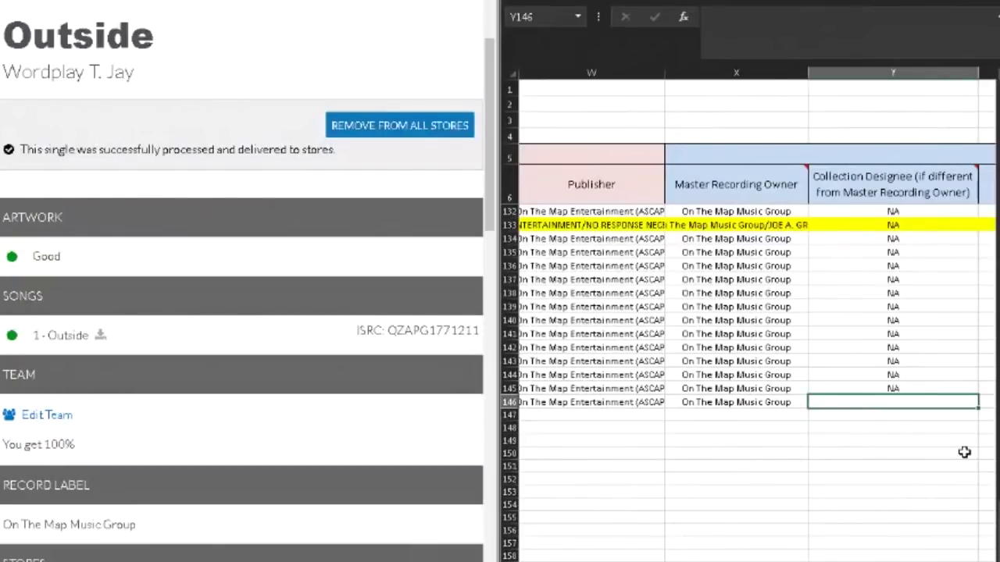
type("nA")
key("Tab")
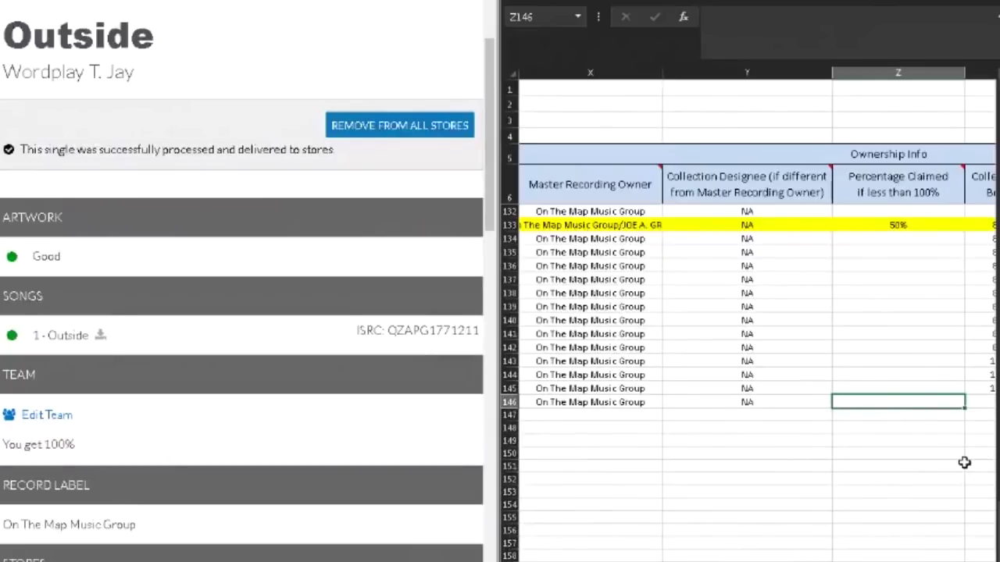
Enter rights begin date 12/29/2017 and territory WORLD, leaving percentage and end date blank.
key("Right")
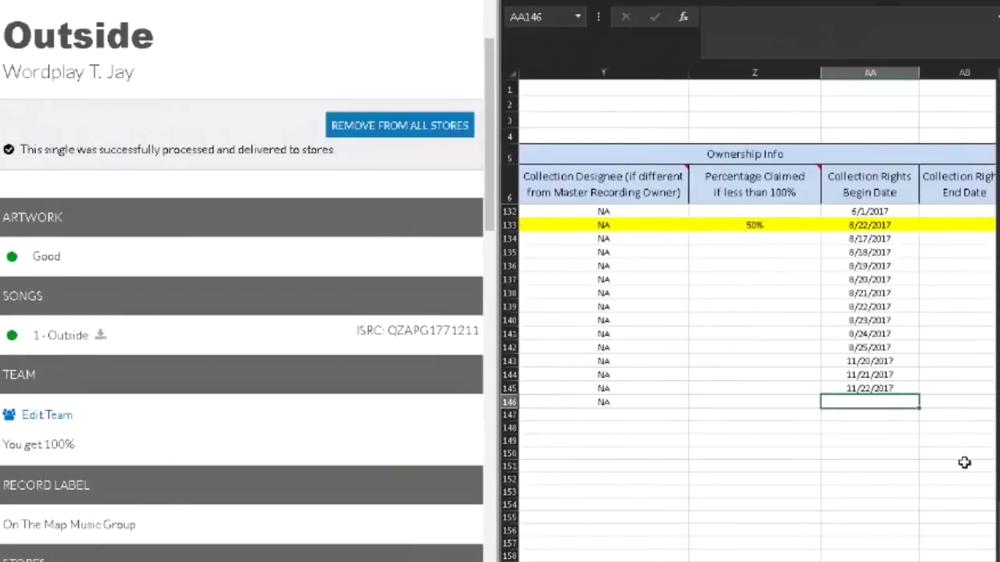
type("12/29/")
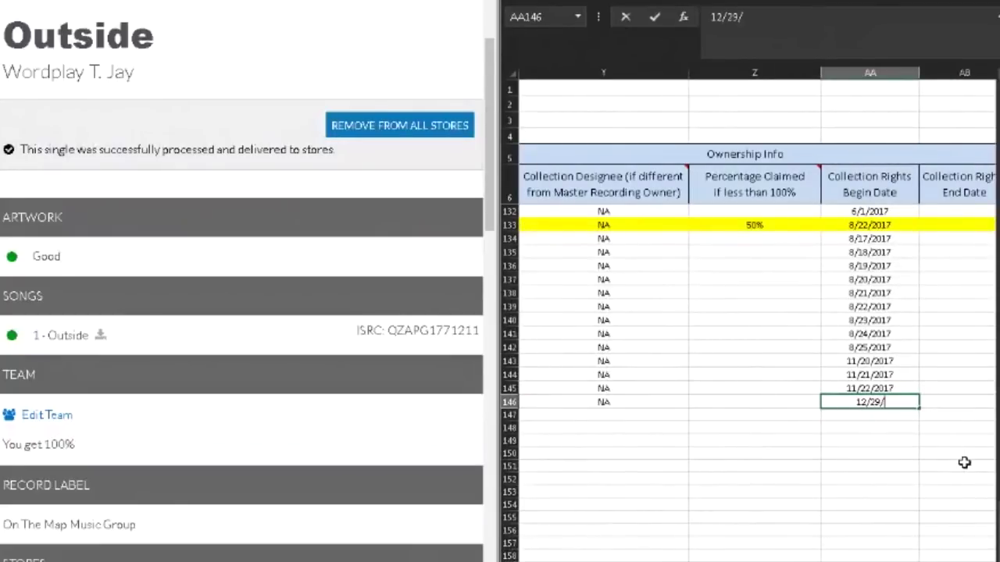
type("2017")
key("Tab")
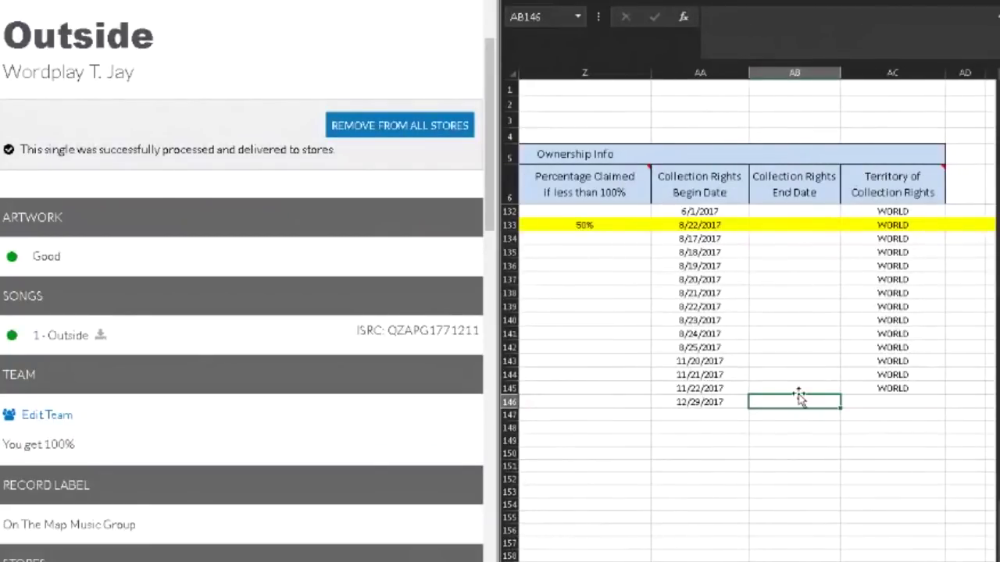
key("Tab")
type("w")
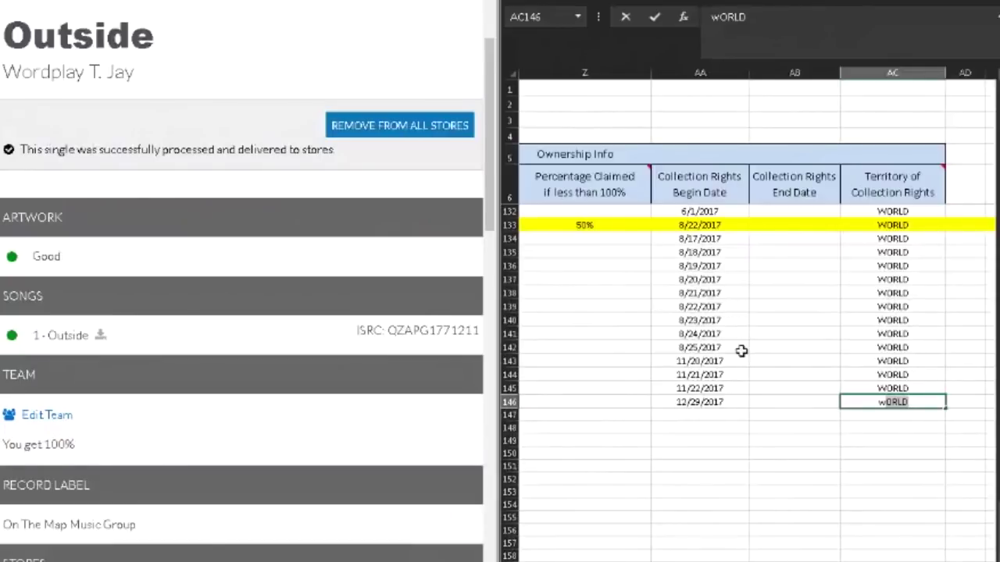
key("Tab")
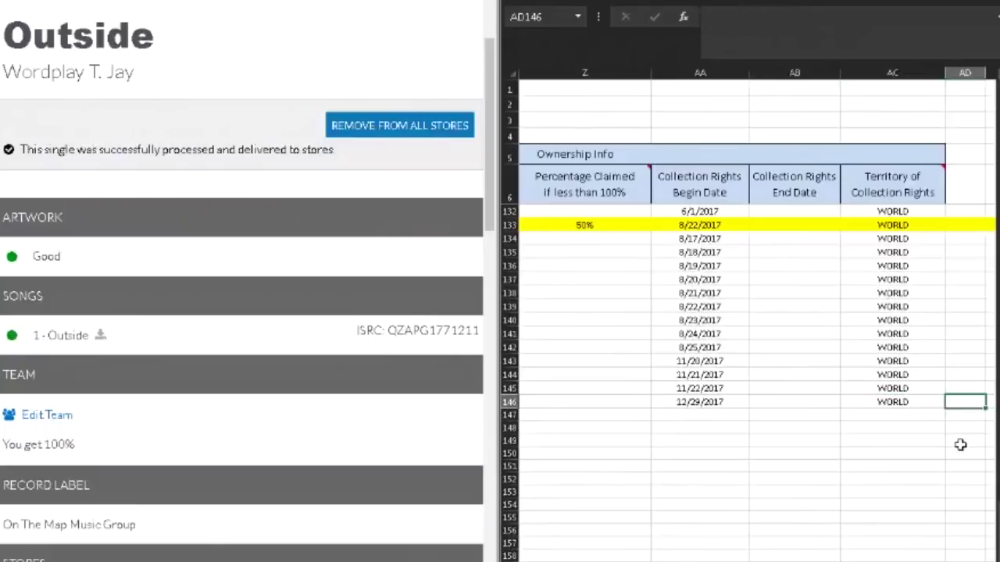
key("shift+Tab")
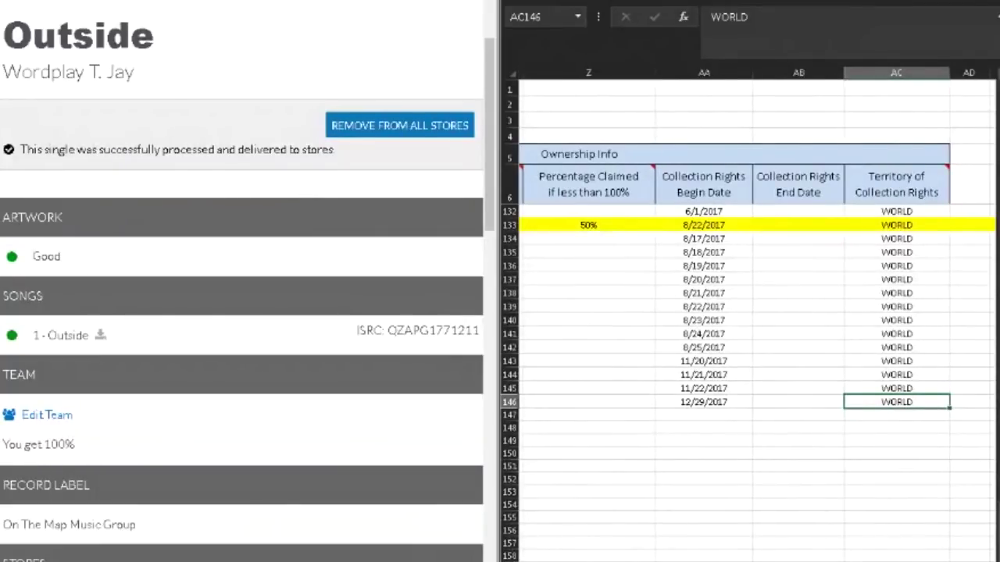
scroll(750, 312, "left", 6)
scroll(750, 312, "left", 8)
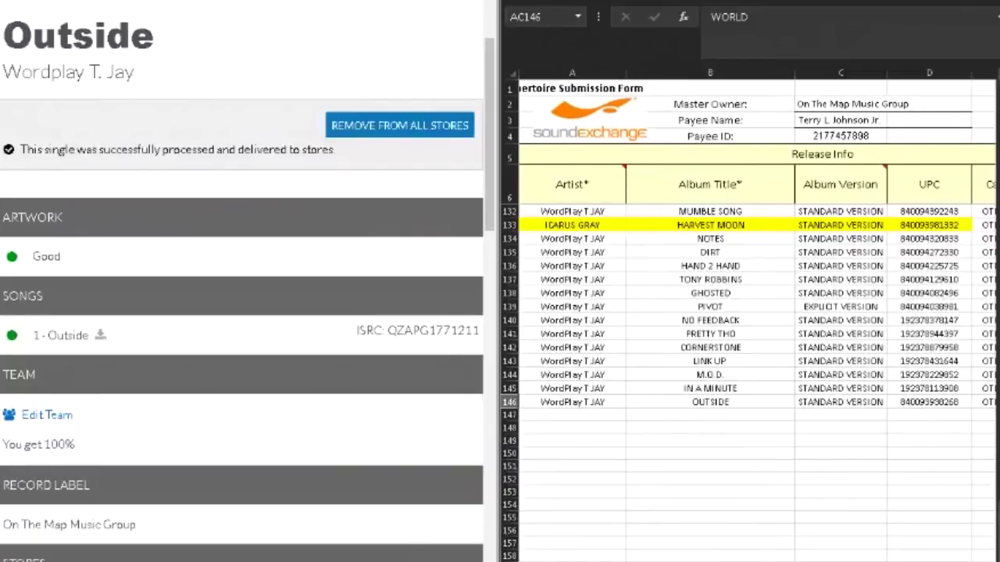
Open the other WordPlay repertoire workbook from the Recent list.
key("alt+f")
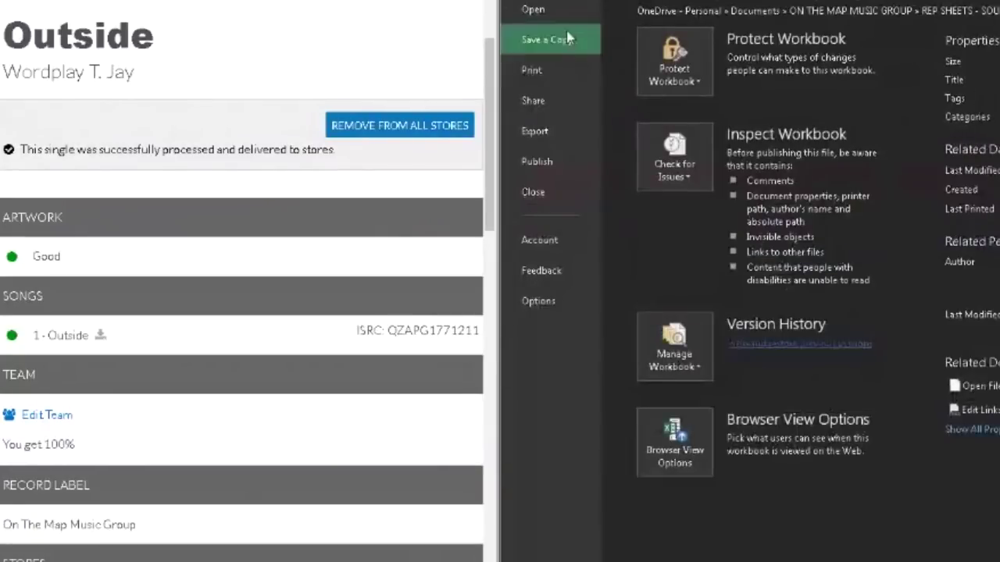
left_click(559, 19)
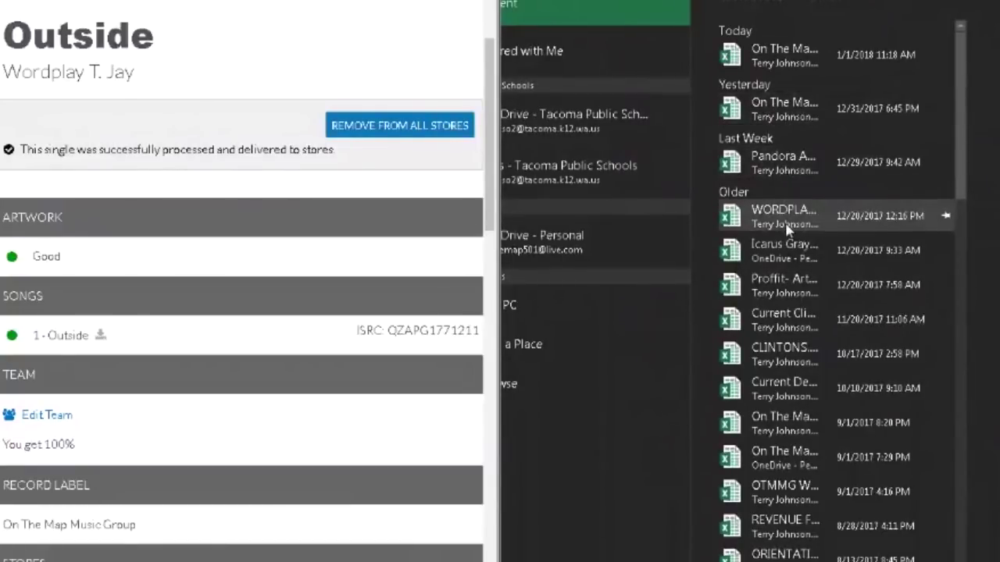
left_click(788, 226)
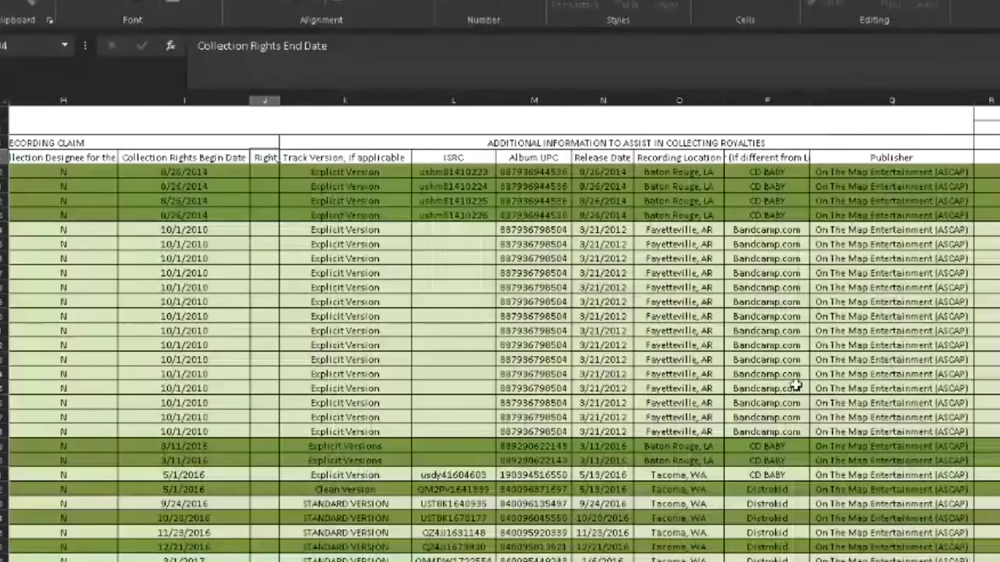
Scroll to empty row 131 below IN A MINUTE and enter artist WordPlay T.JAY.
scroll(584, 395, "down", 4)
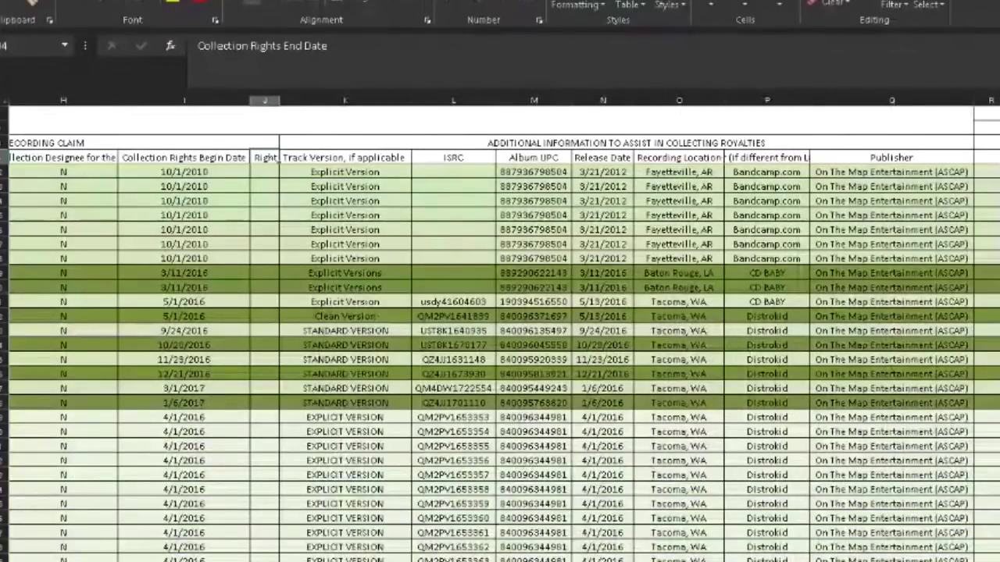
scroll(500, 360, "down", 12)
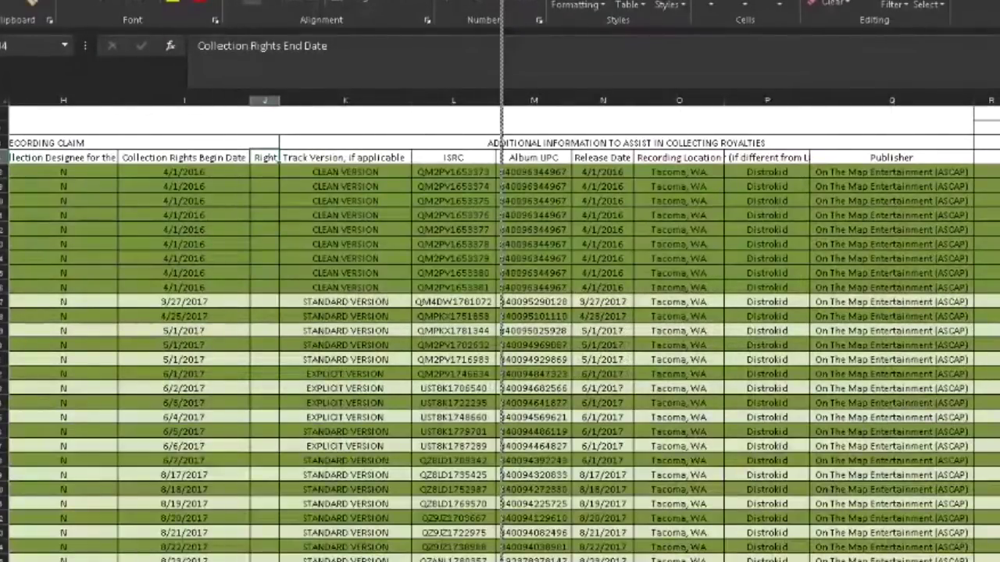
scroll(769, 400, "left", 10)
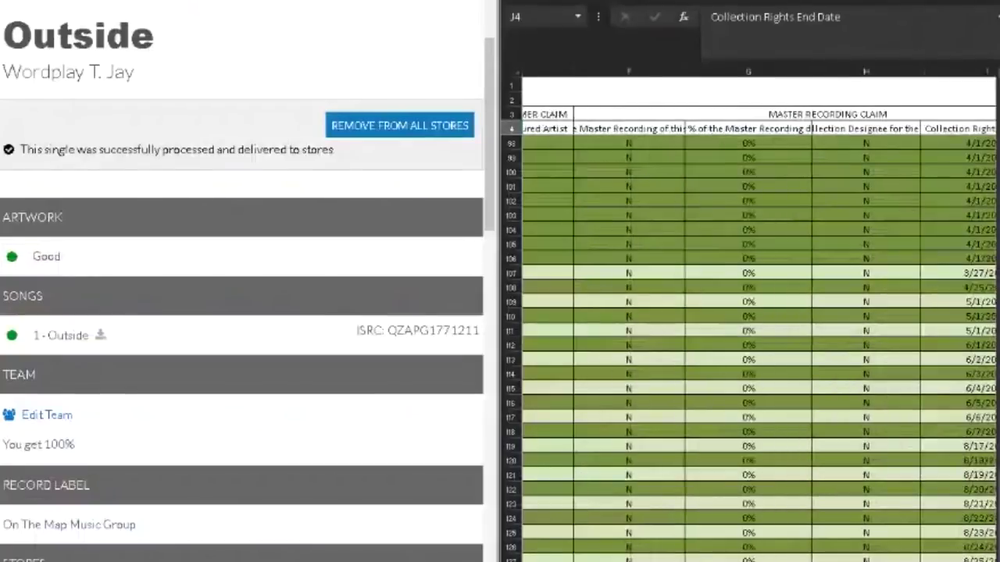
scroll(769, 399, "down", 5)
scroll(833, 351, "up", 4)
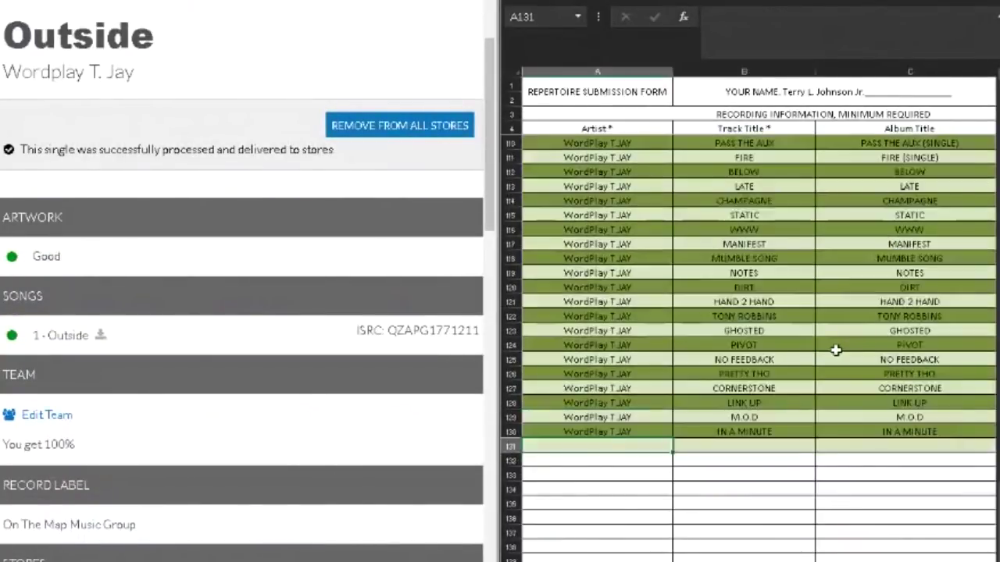
scroll(844, 335, "down", 15)
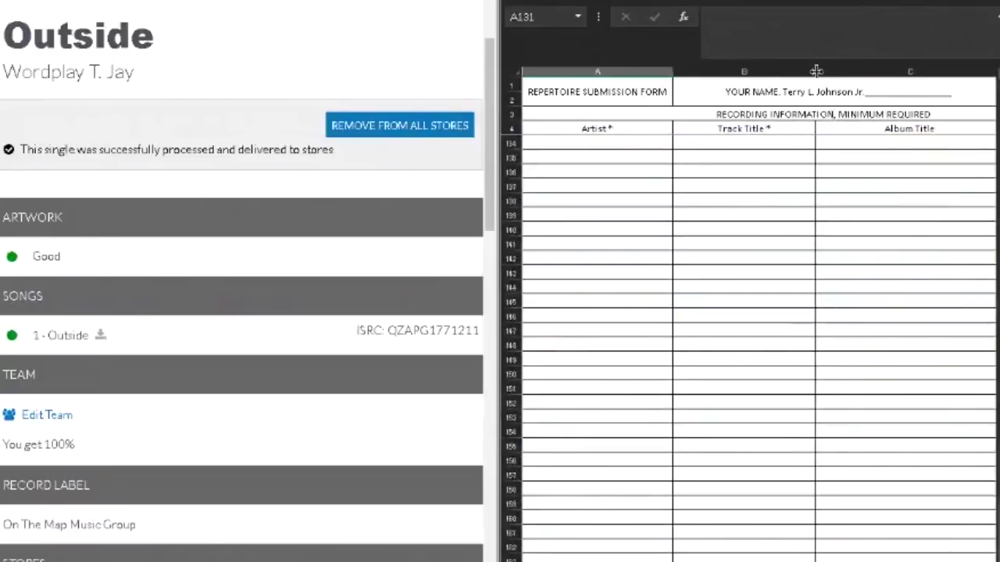
scroll(825, 90, "up", 8)
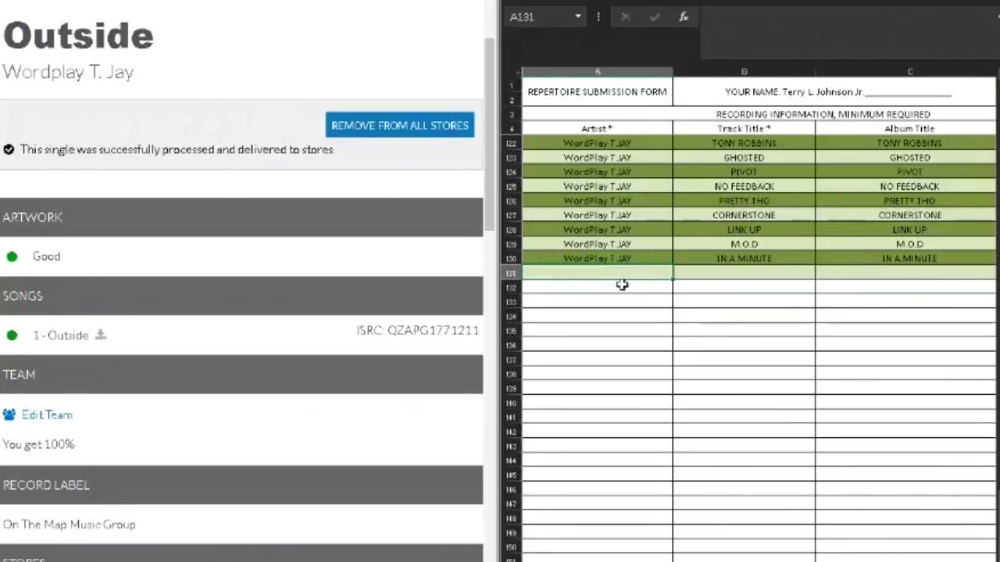
type("WordPlay T.JAY")
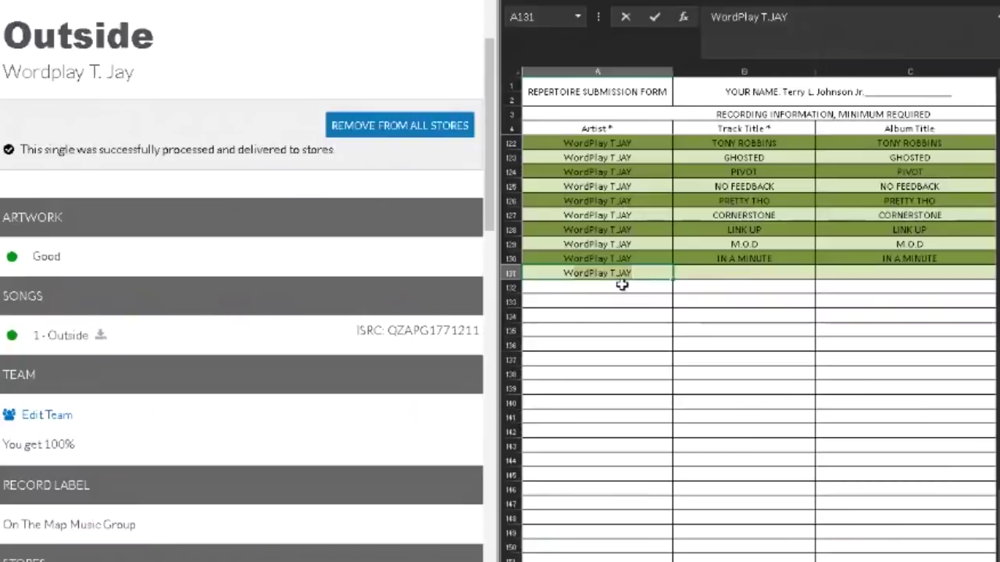
Enter OUTSIDE as the track title in B131.
key("Tab")
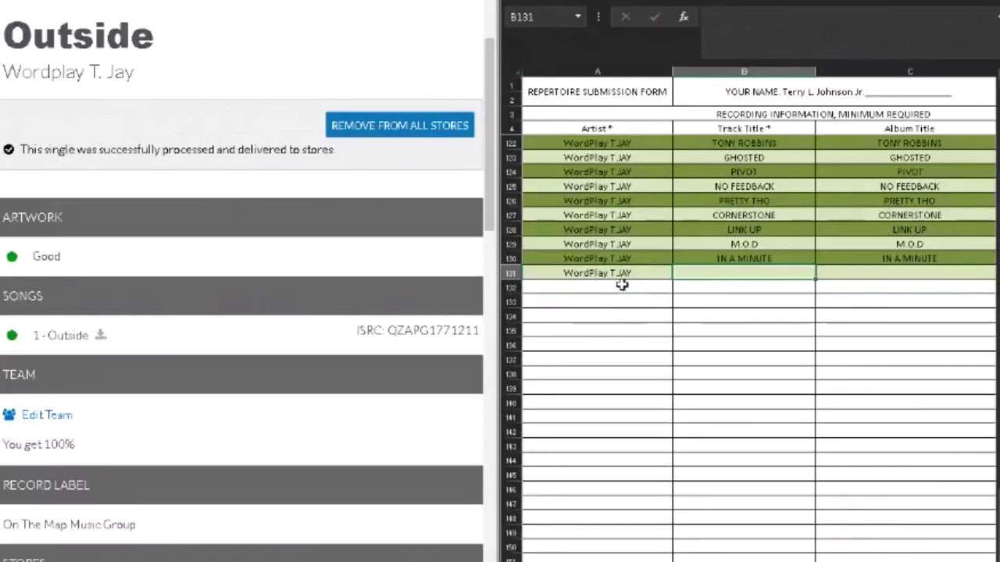
key("Left")
key("Right")
type("ou")
key("BackSpace")
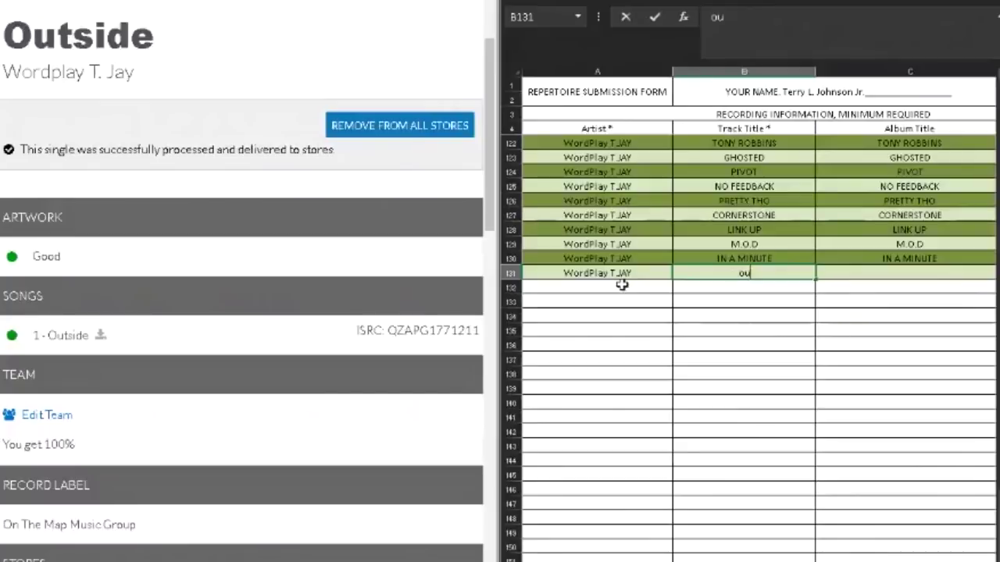
key("BackSpace")
type("UTSID")
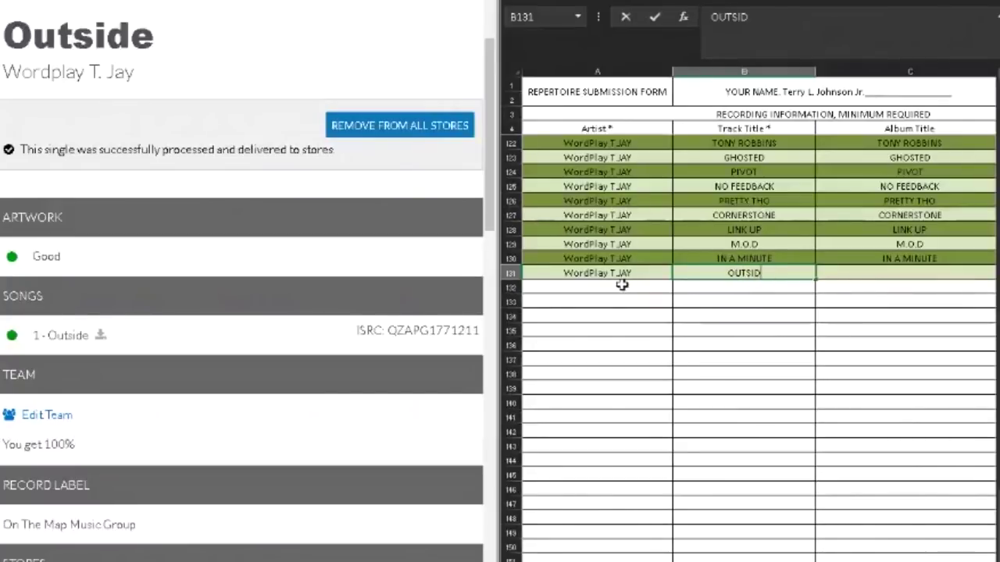
type("E")
key("Tab")
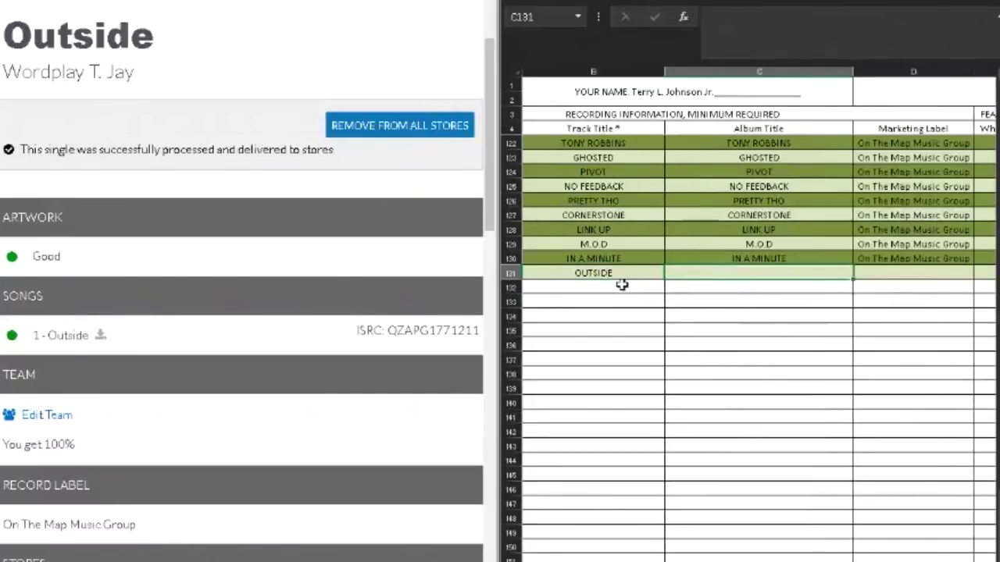
Enter album title OUTSIDE (SINGLE) and marketing label On The Map Music Group.
type("OUT")
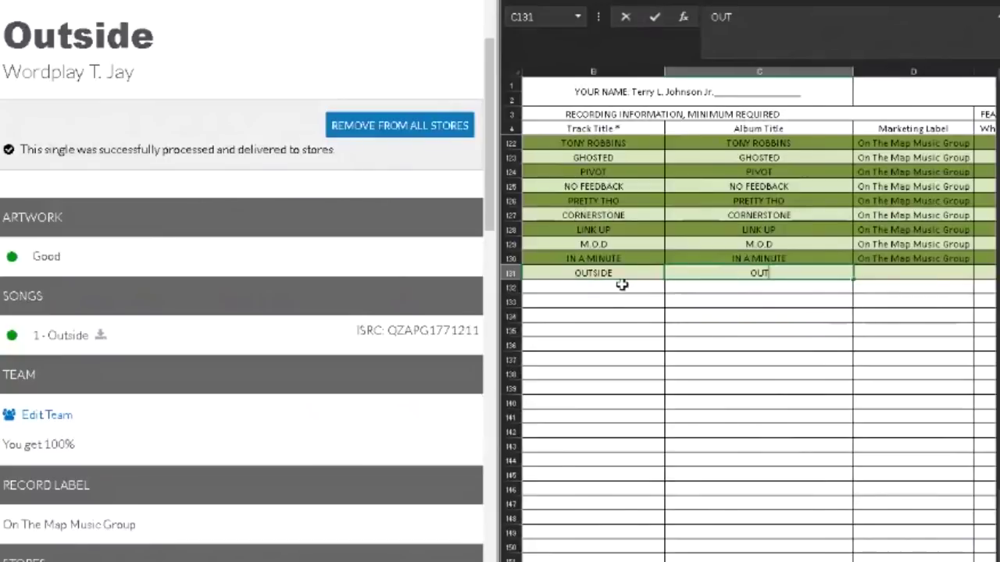
type("SIDE (SINGL")
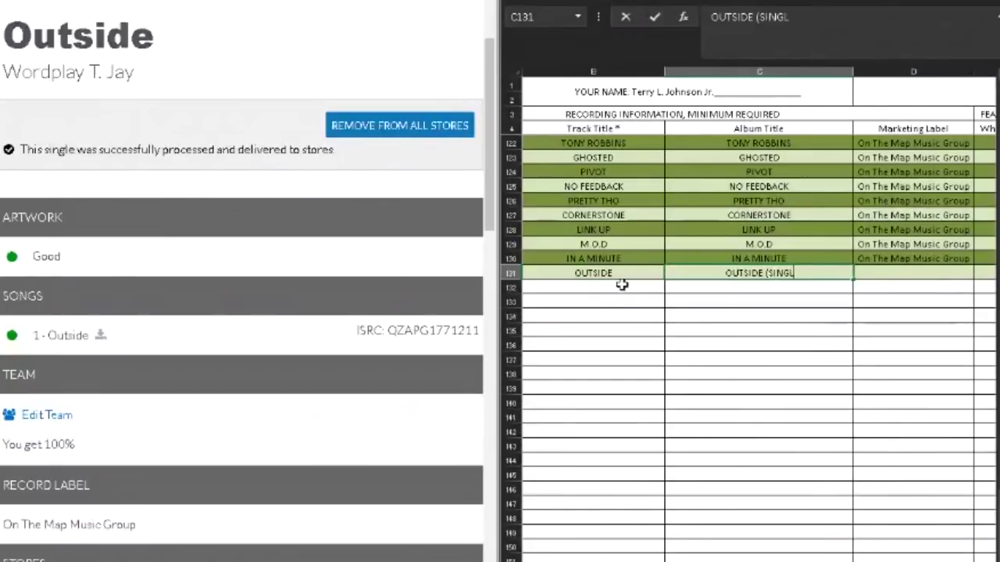
type("E)")
key("Tab")
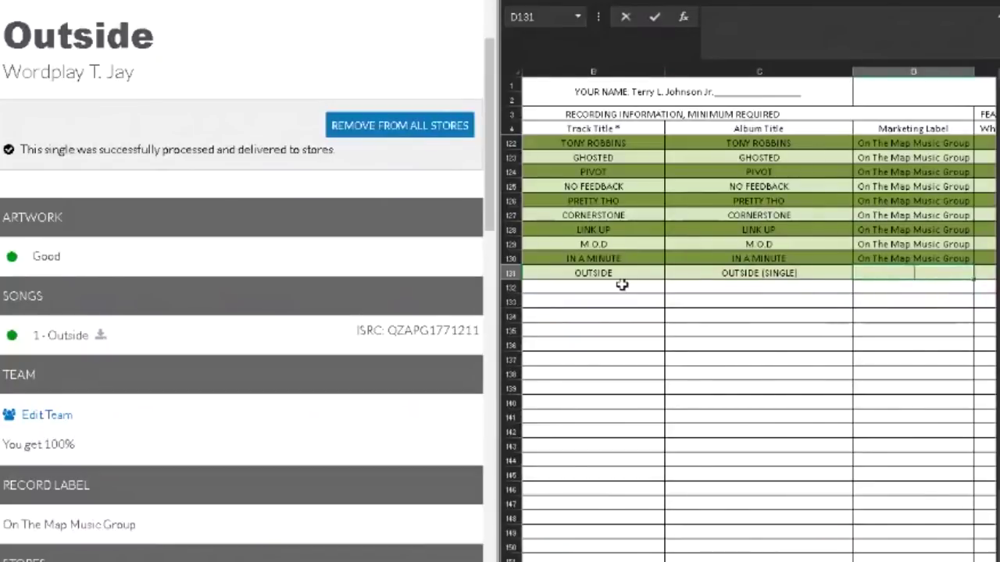
type("On The Map Music Group")
key("Tab")
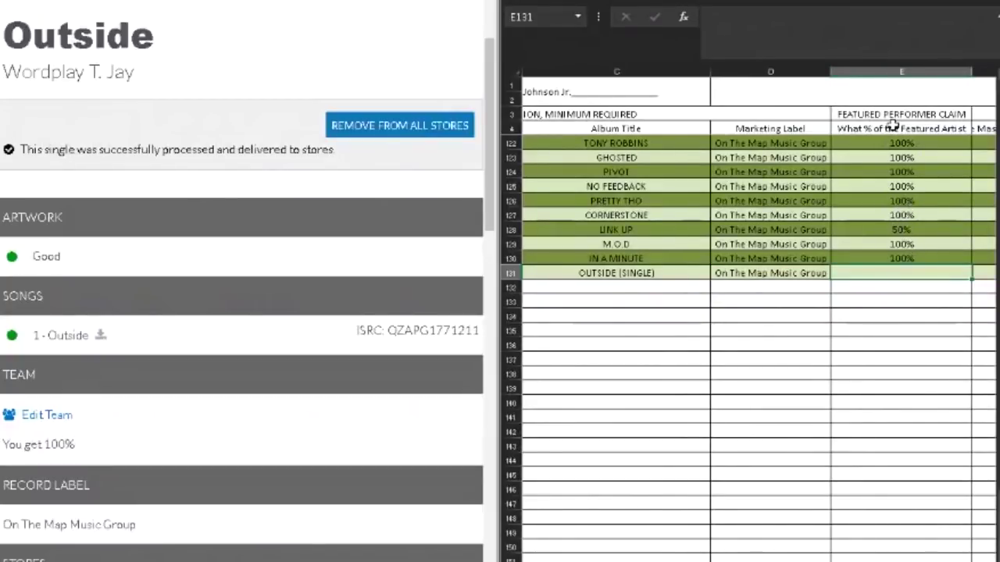
Enter 100% as the featured artist share in E131, after checking LINK UP's 50%.
left_click(690, 231)
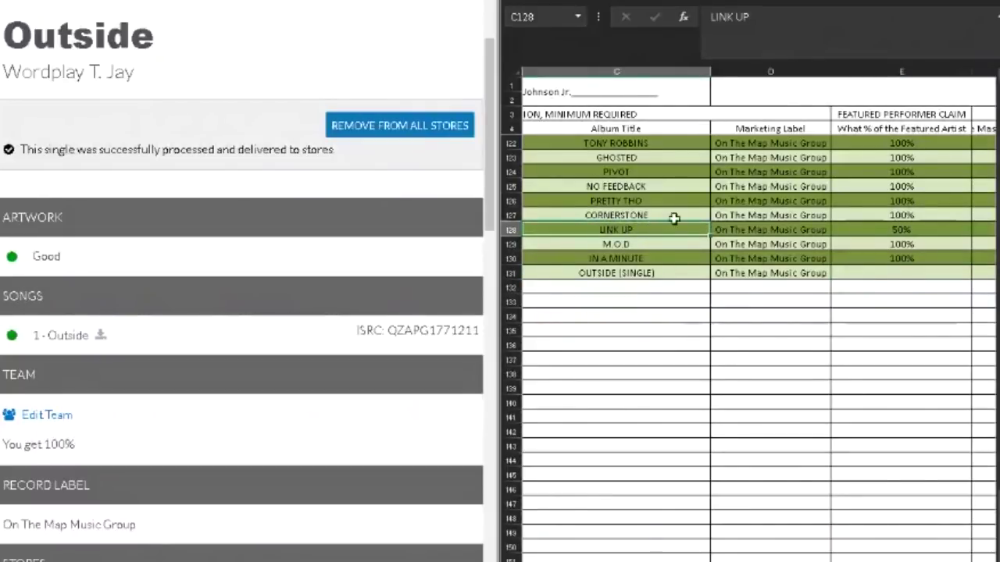
left_click(912, 229)
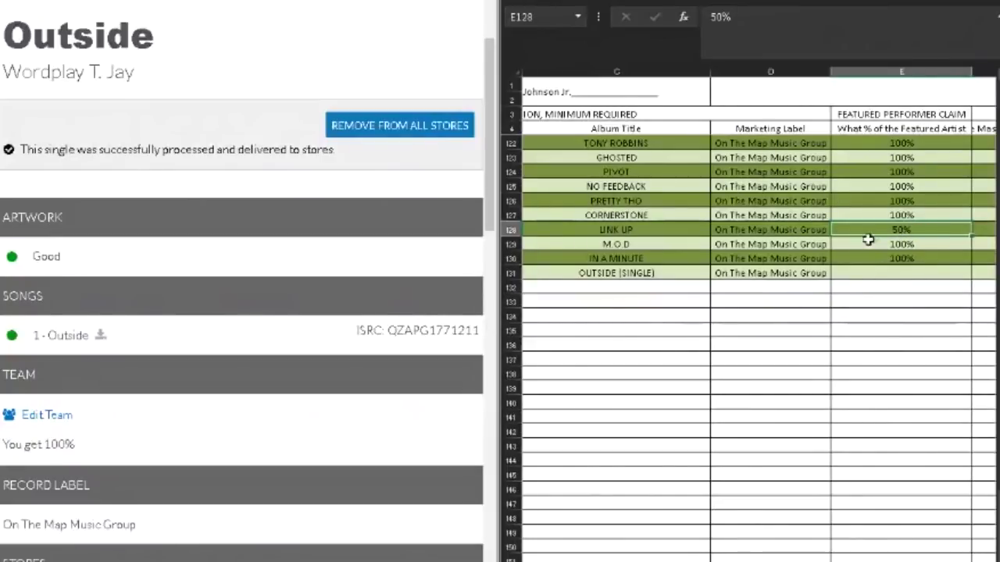
left_click(906, 271)
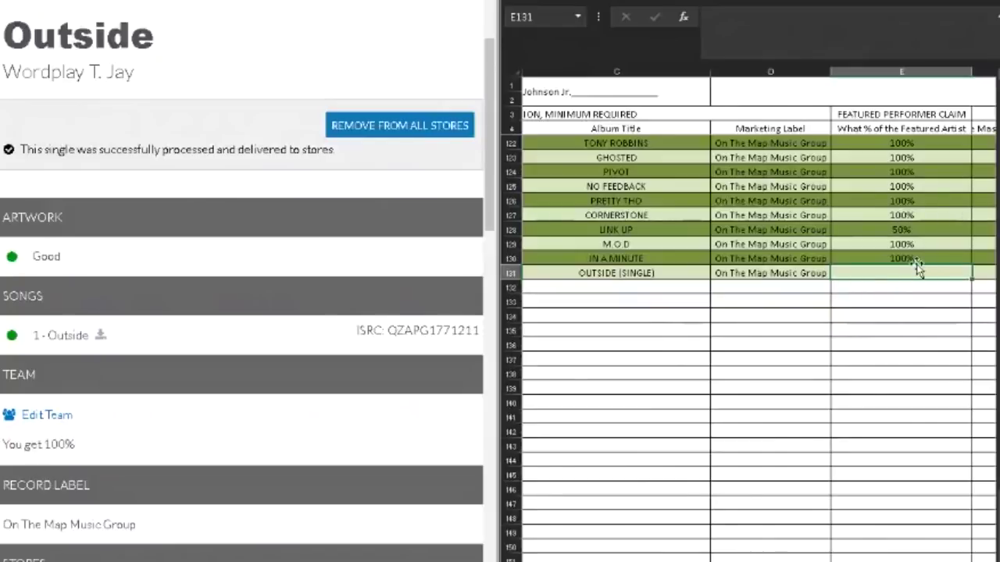
type("100%")
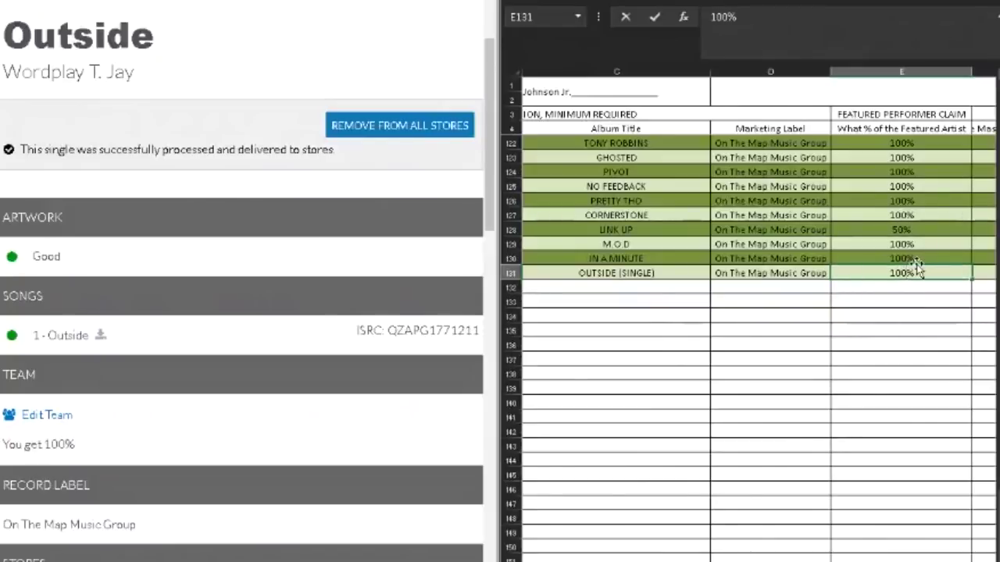
key("Tab")
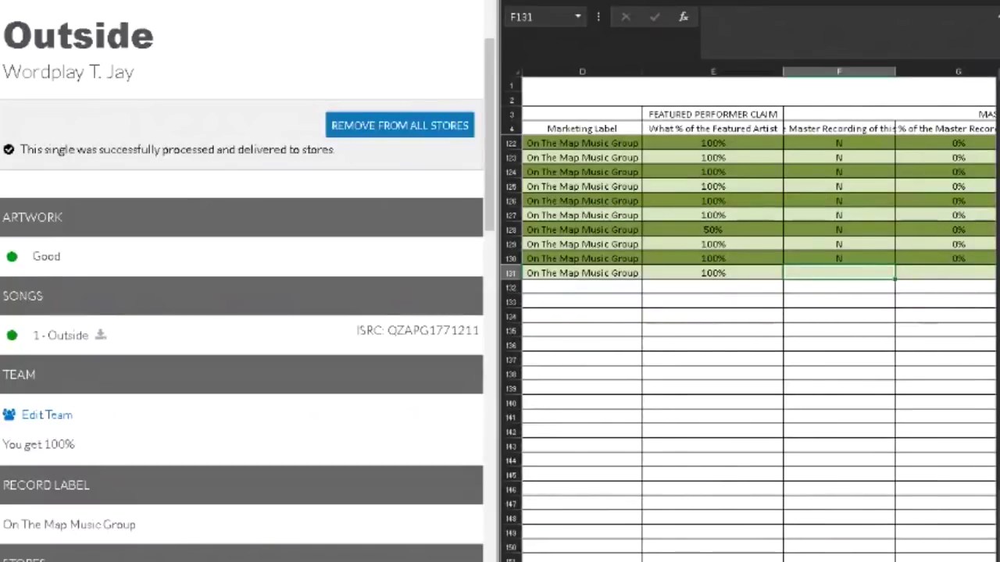
Answer N for master recording ownership and 0% for ownership percentage in row 131.
scroll(728, 109, "left", 2)
scroll(729, 110, "right", 3)
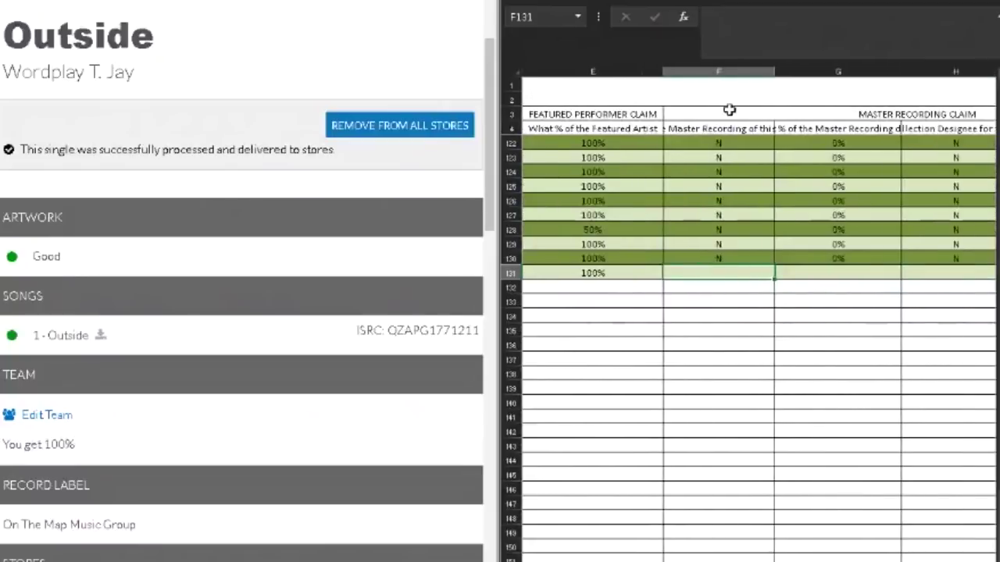
left_click(725, 129)
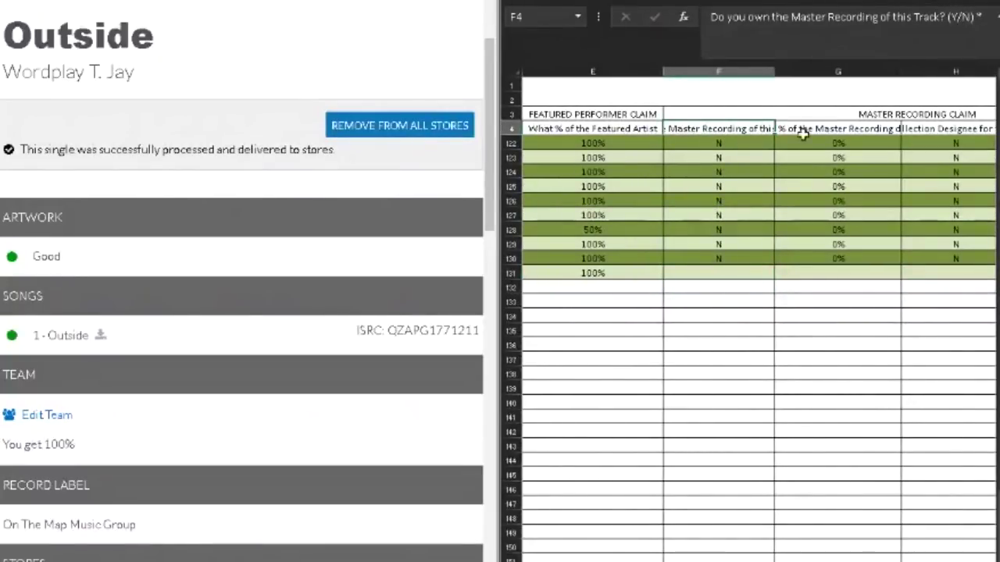
left_click(733, 275)
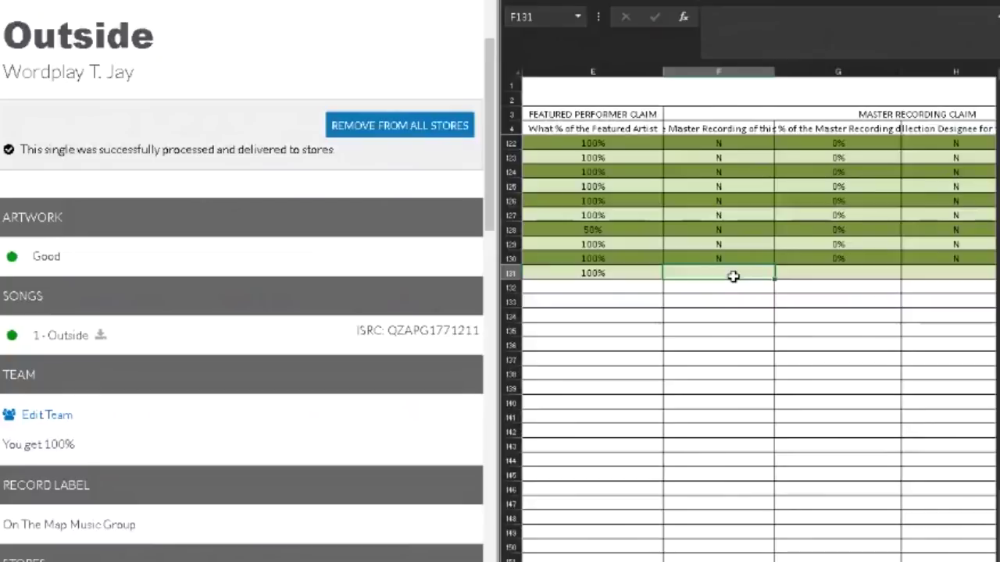
type("N")
key("Tab")
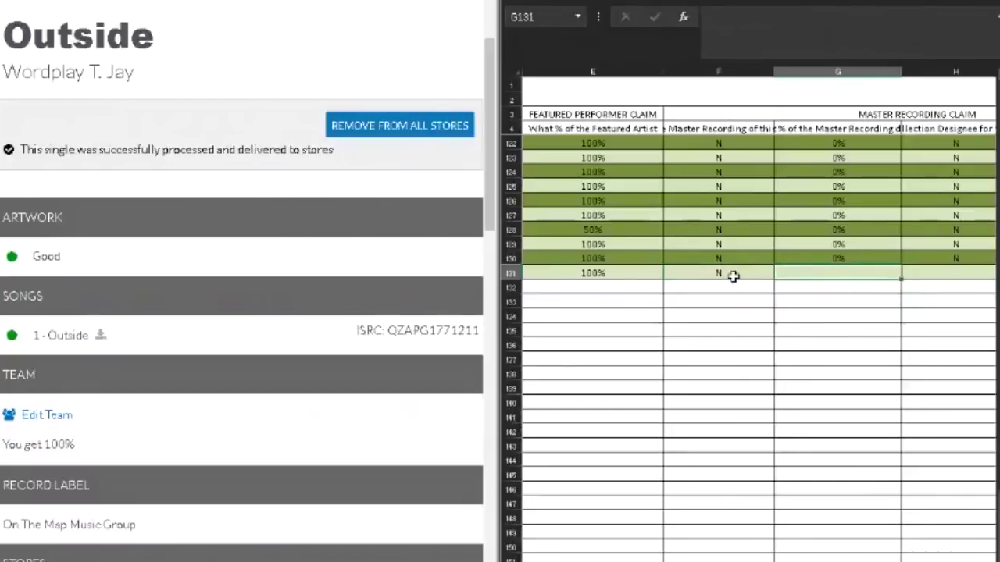
left_click(858, 128)
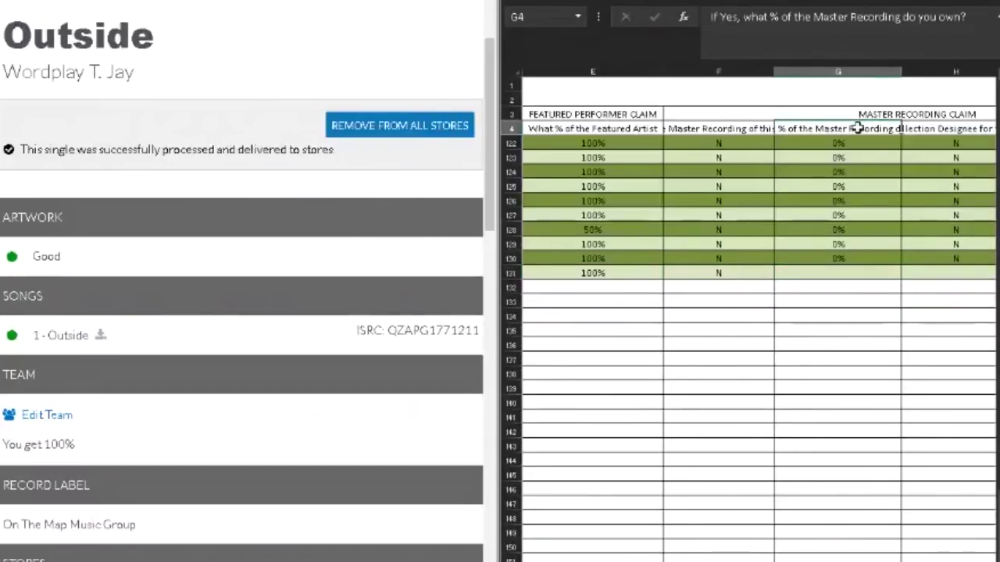
left_click(855, 275)
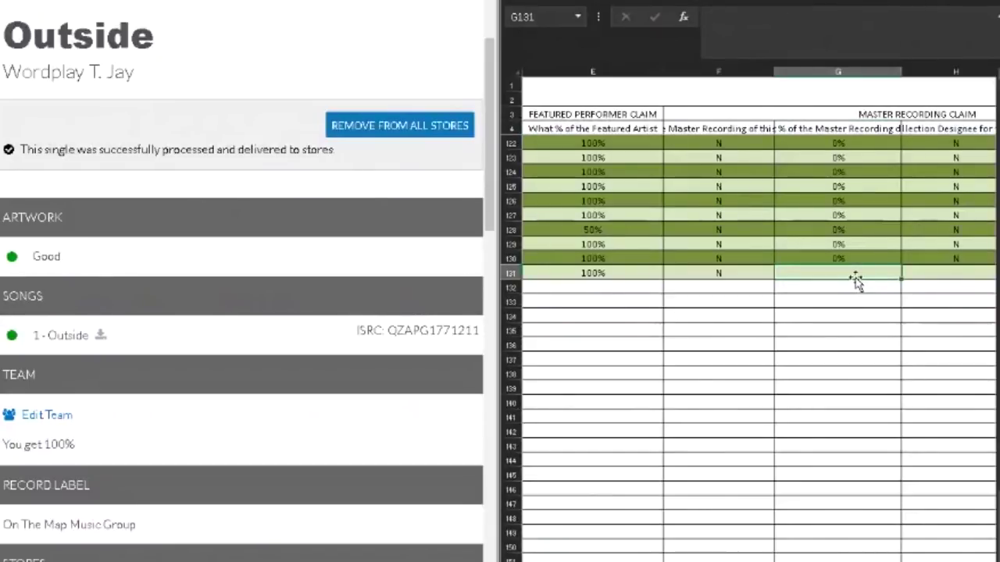
type("0%")
key("Tab")
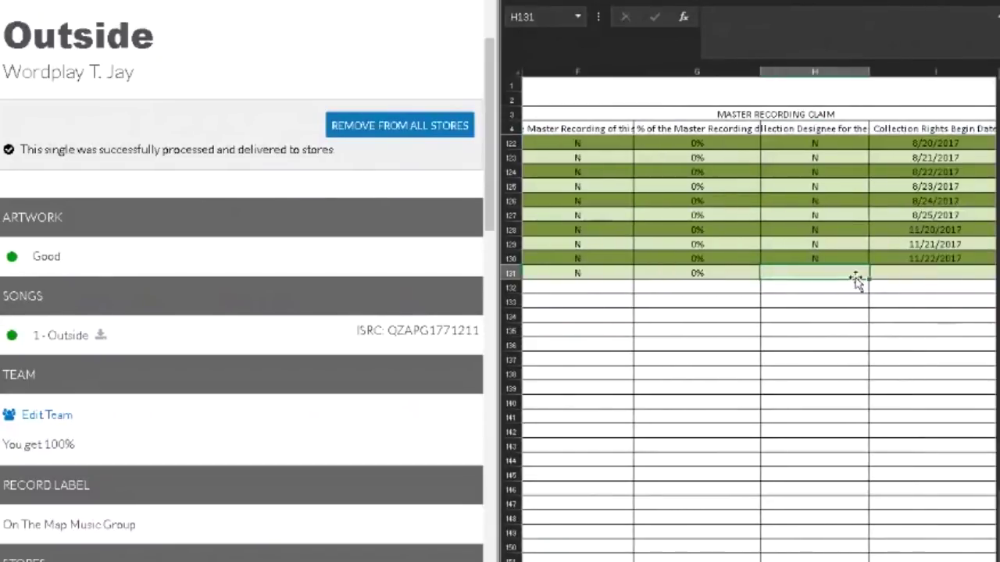
Set collection designee N and collection rights begin date 12/29/2017.
left_click(833, 130)
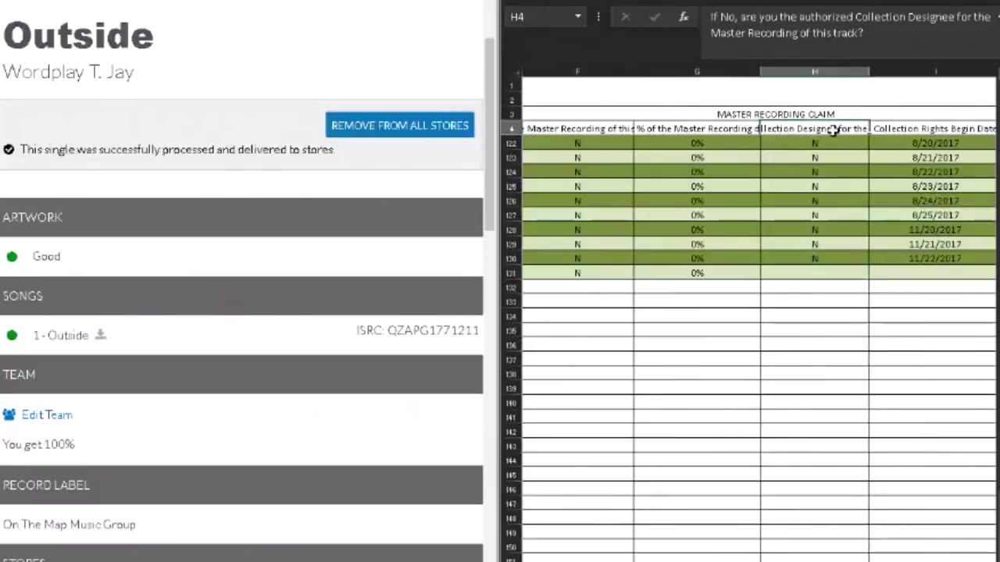
left_click(827, 277)
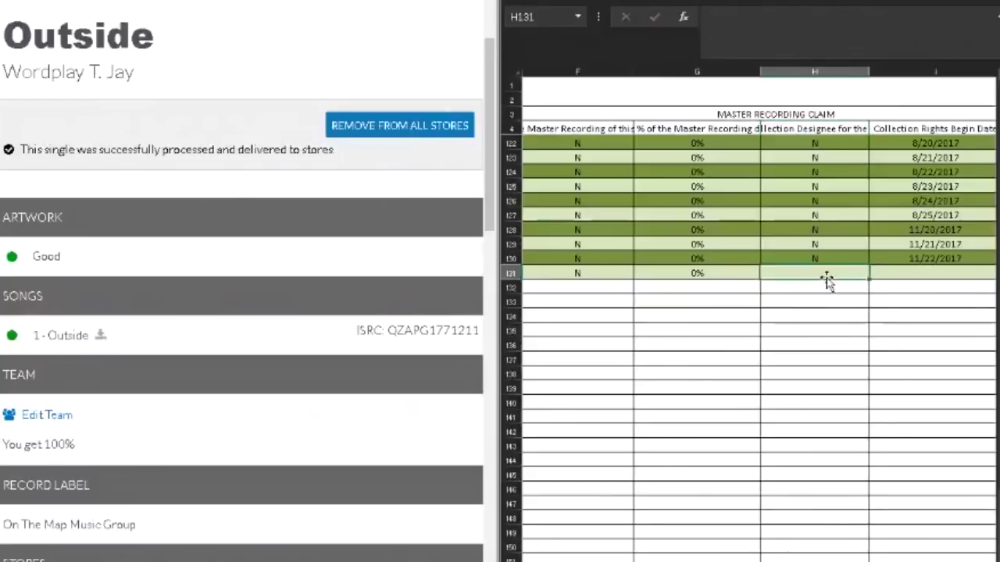
type("N")
left_click(974, 279)
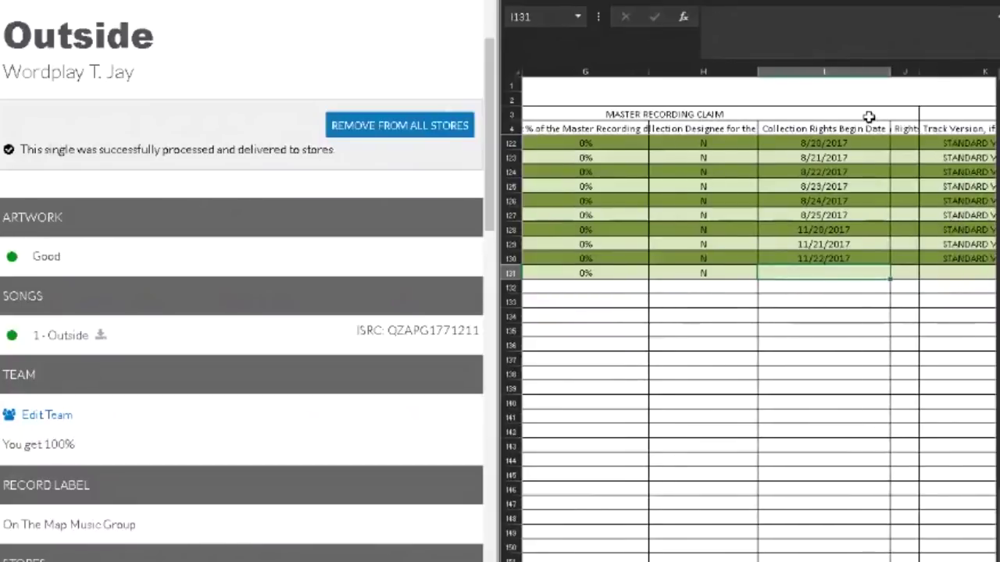
left_click(871, 129)
left_click(856, 269)
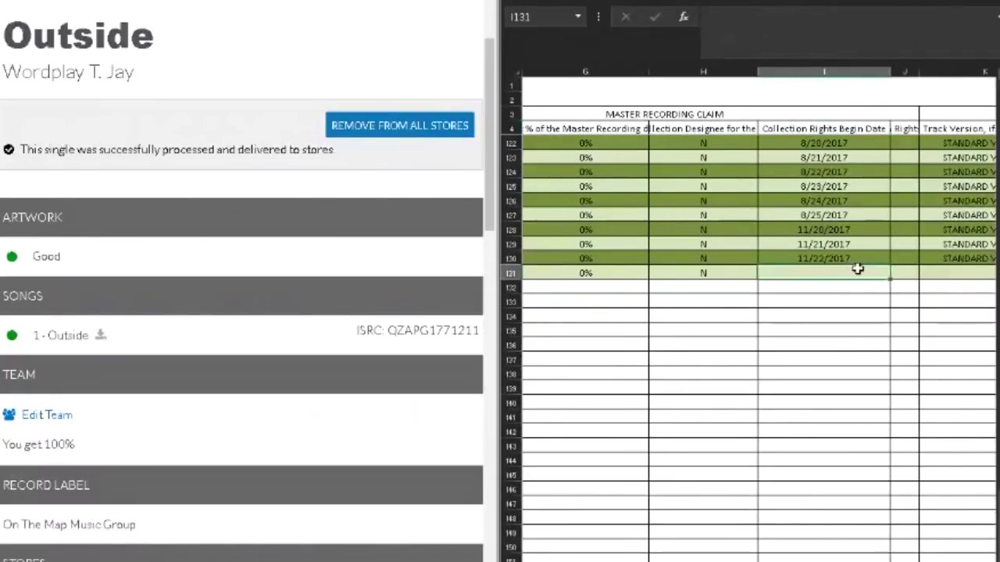
type("12/29")
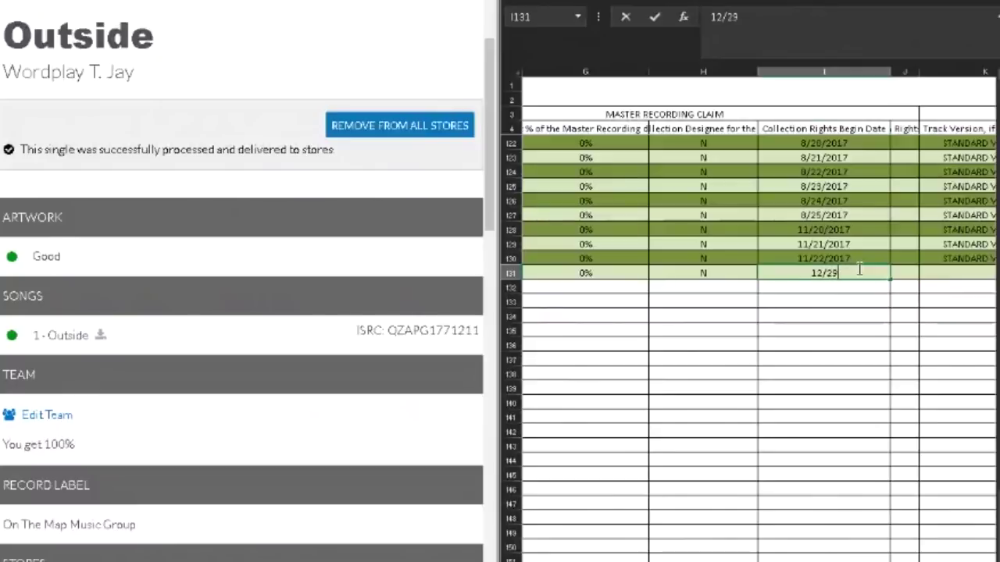
type("/2010")
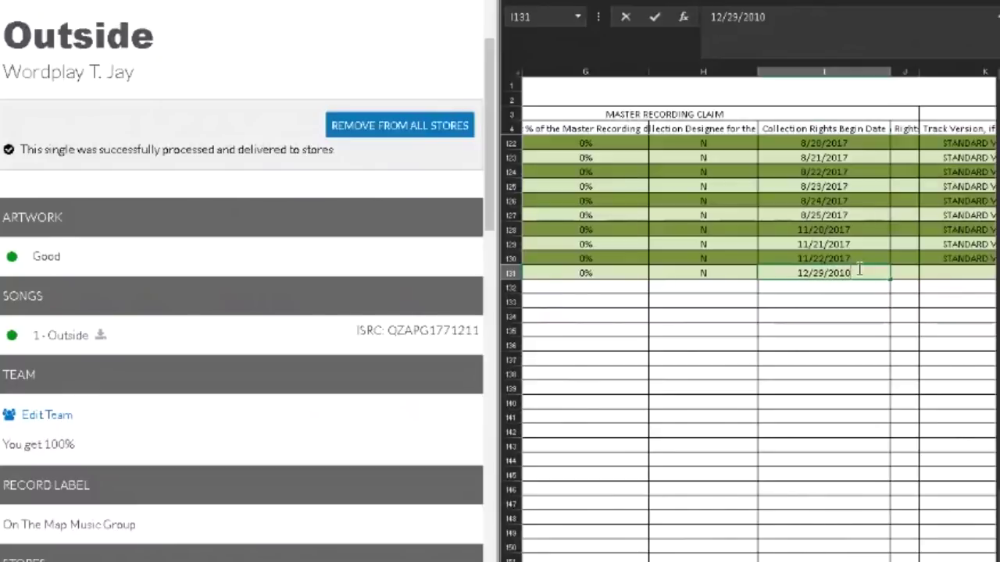
key("BackSpace")
type("7")
key("Tab")
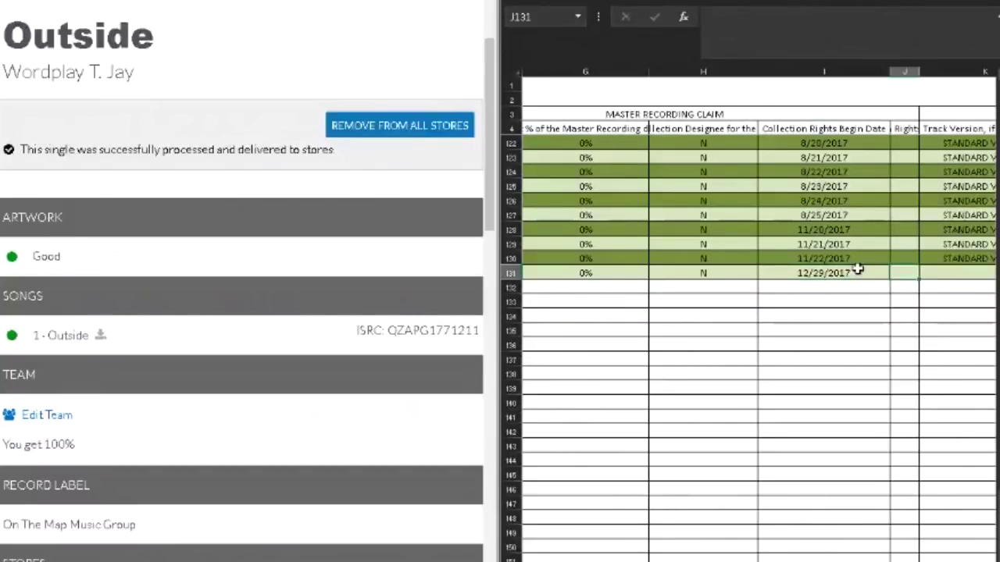
Leave the end date blank, set STANDARD VERSION, and paste ISRC QZAPG1771211.
left_click(905, 129)
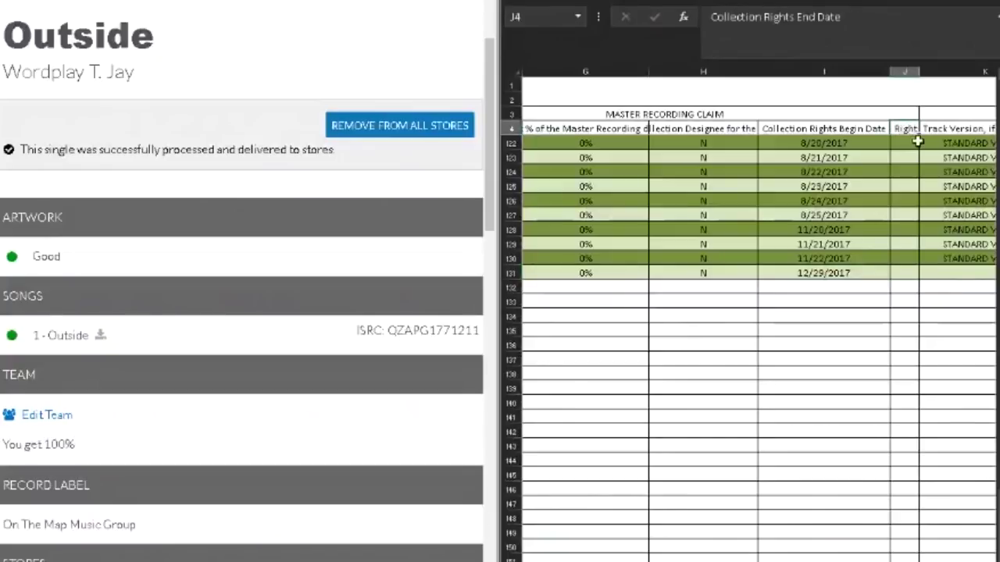
left_click(904, 271)
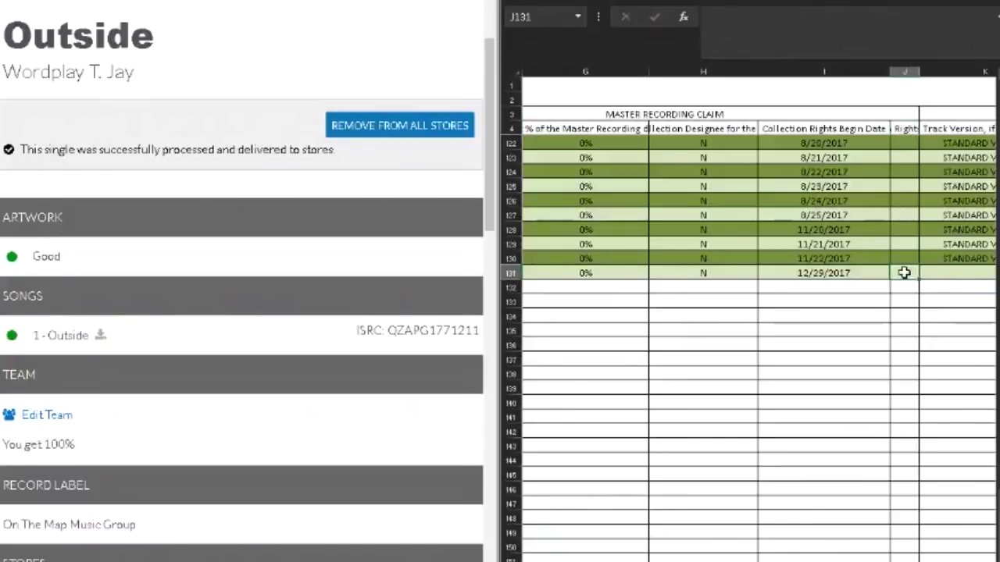
key("Tab")
type("S")
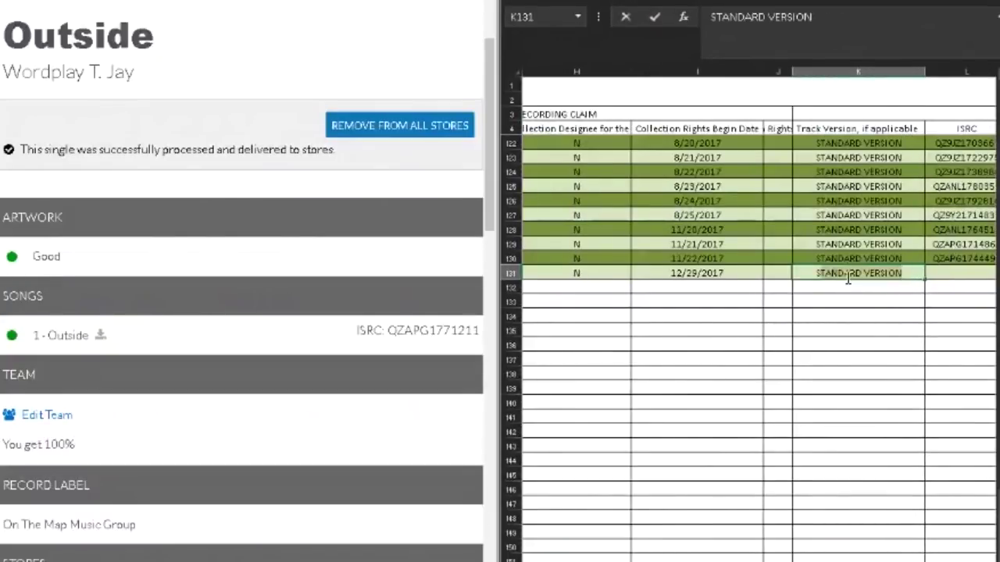
key("Tab")
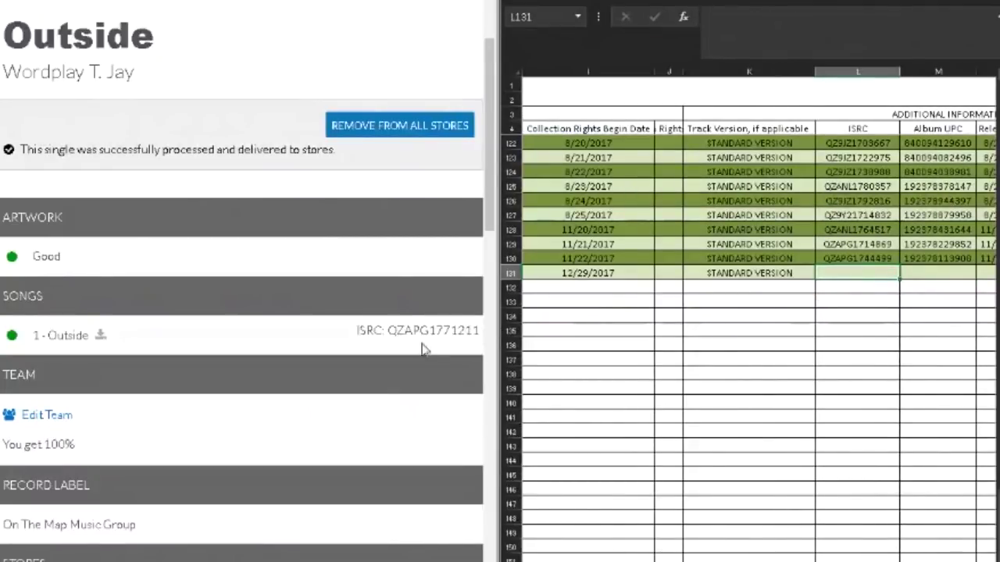
type("QZAPG1771211")
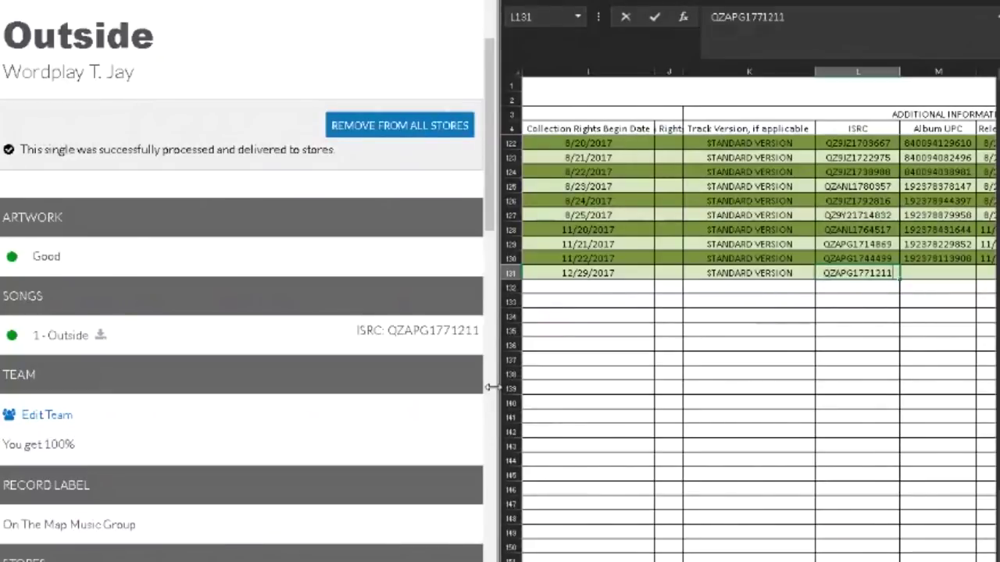
key("Tab")
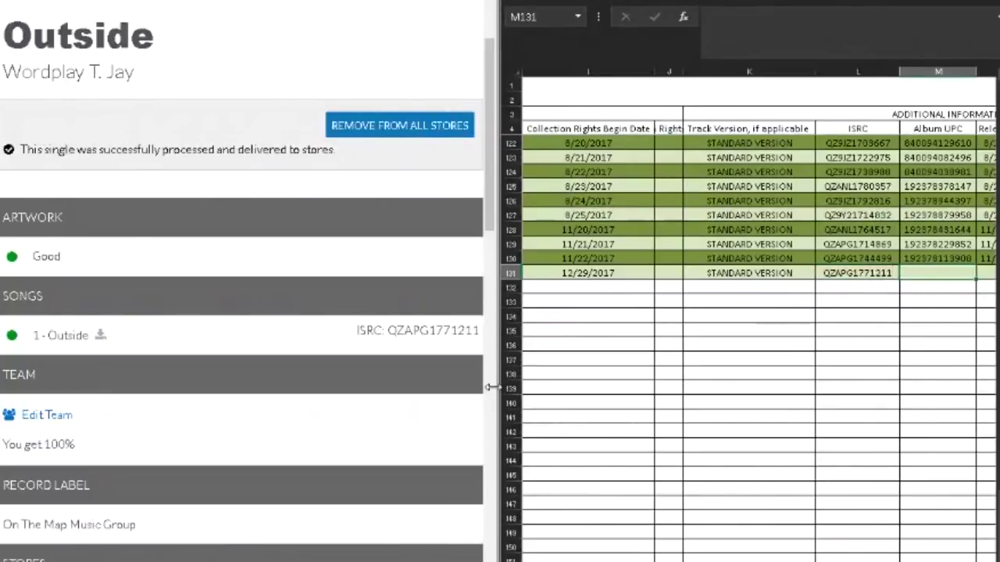
scroll(546, 328, "up", 2)
scroll(437, 351, "up", 1)
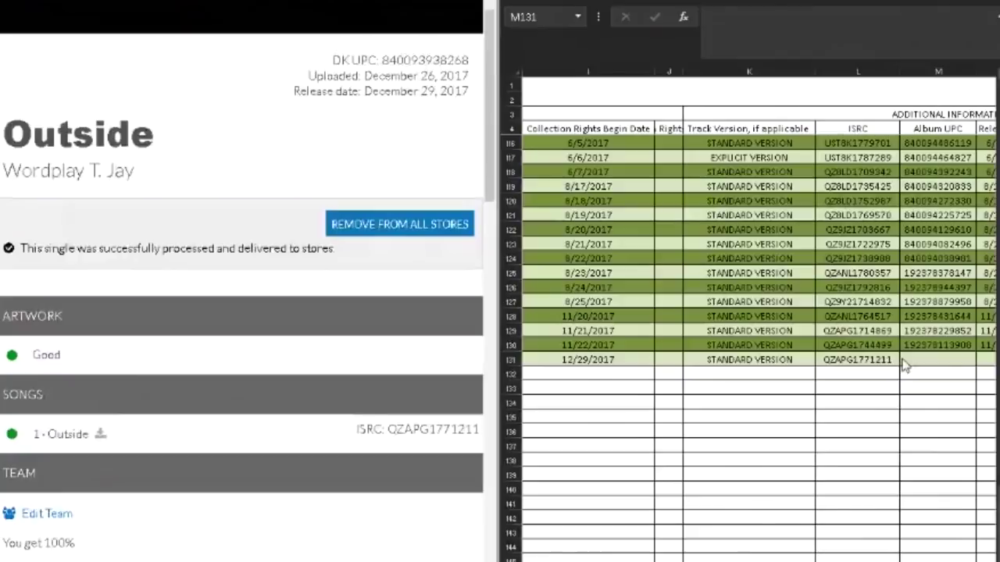
type("84009")
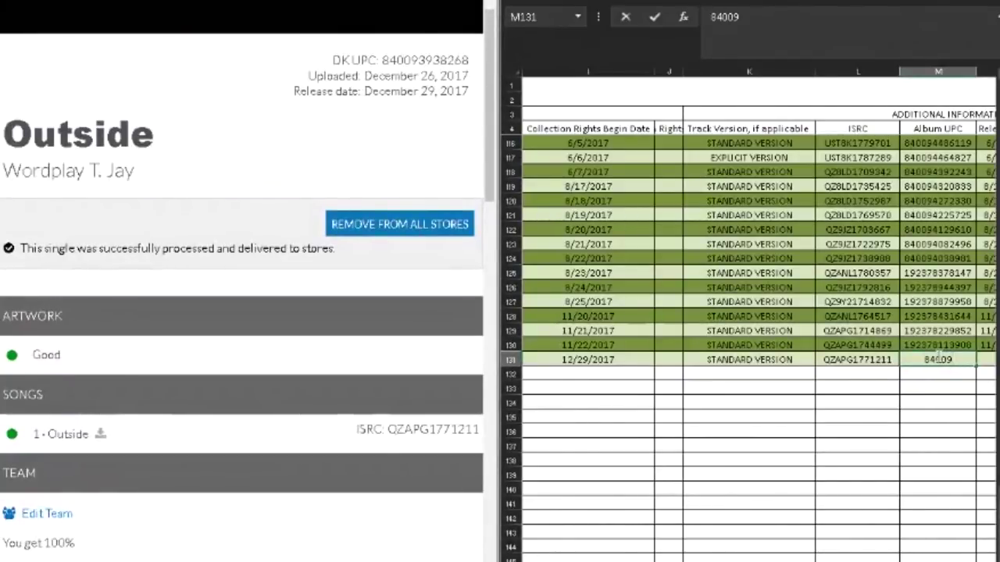
type("39")
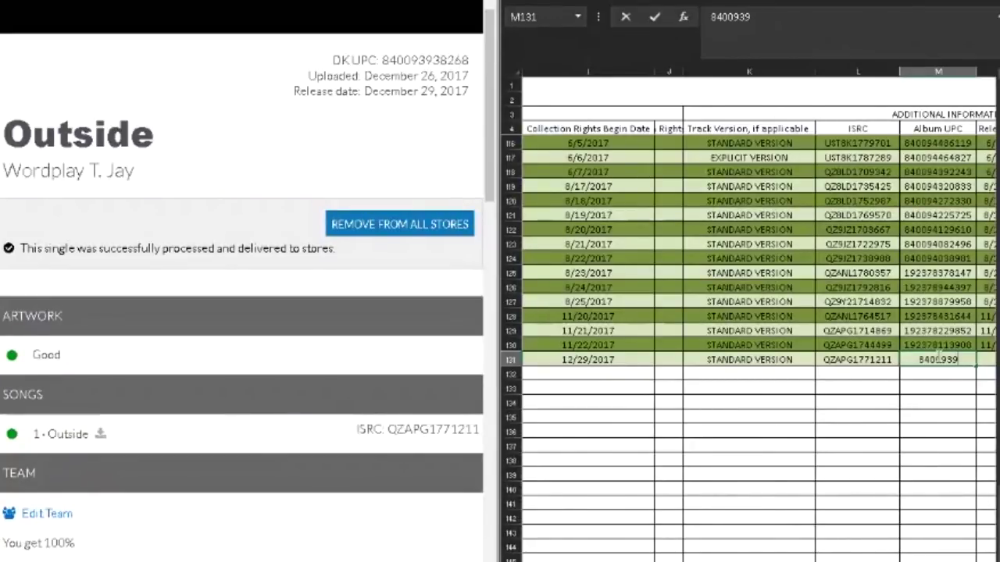
type("82")
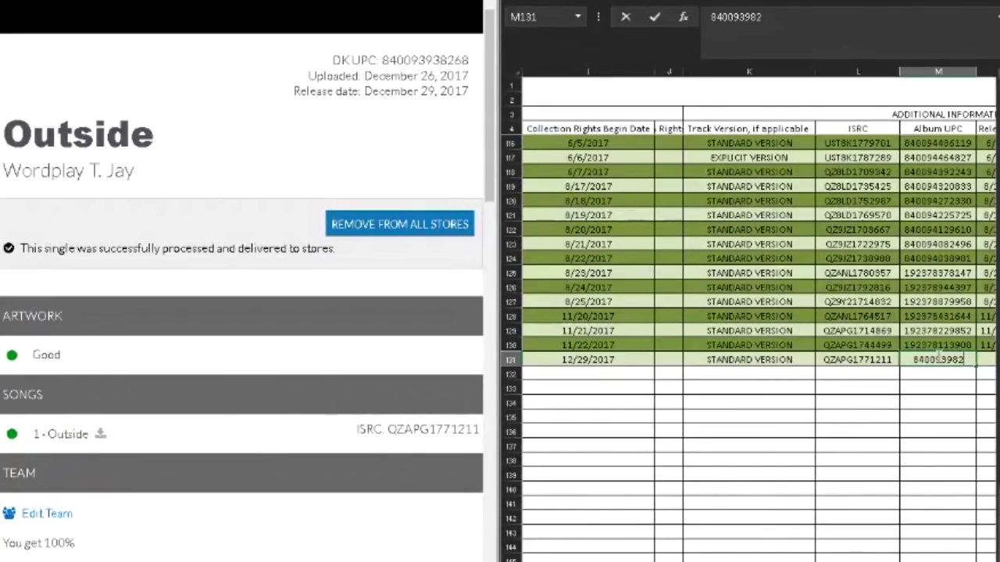
scroll(939, 356, "right", 1)
type("68")
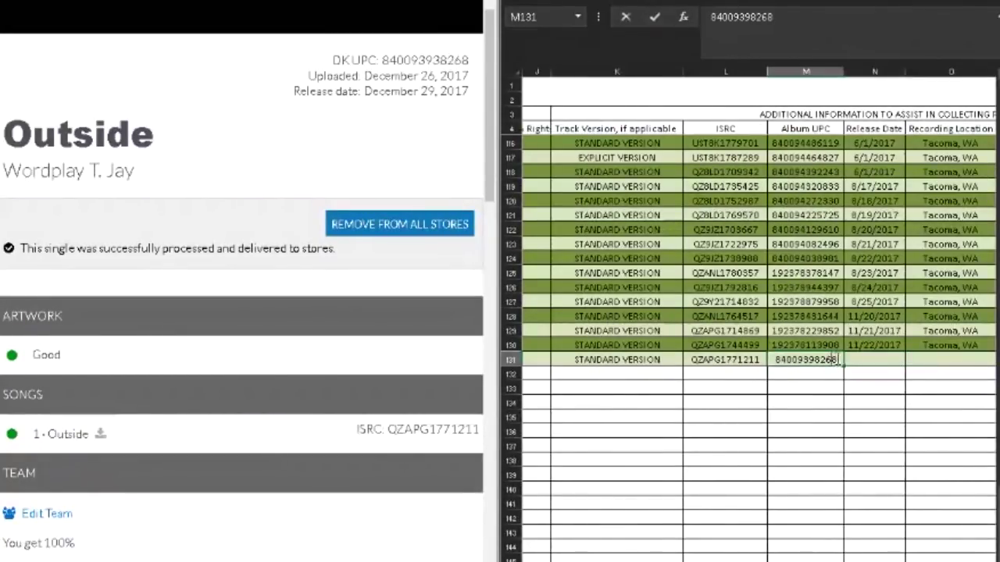
right_click(717, 359)
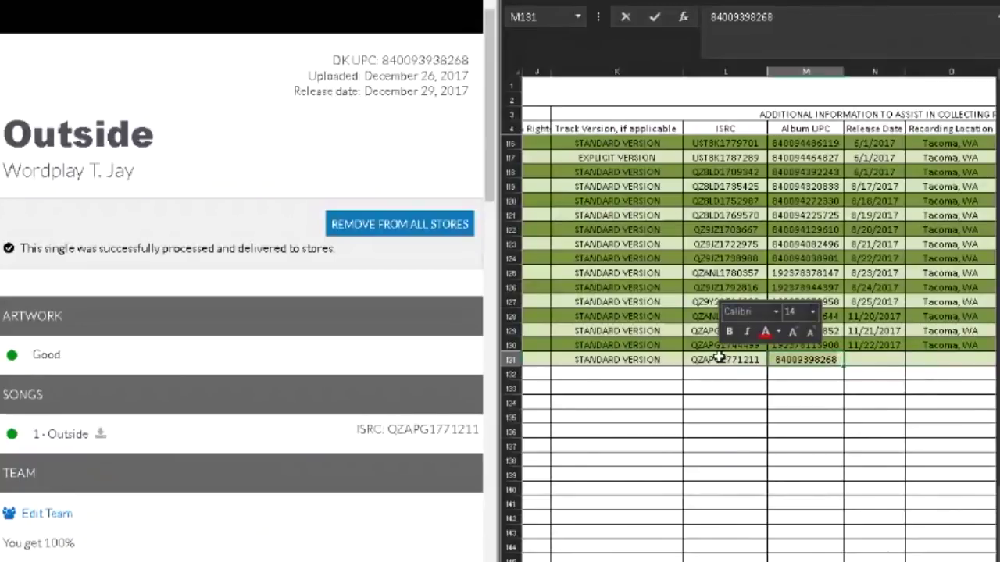
key("Escape")
key("Escape")
type("84009")
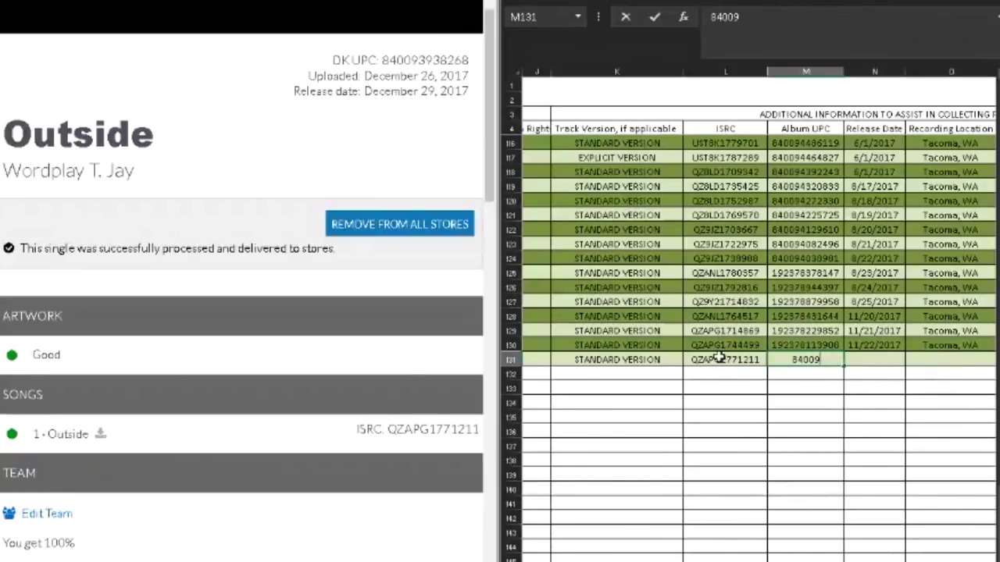
type("393826")
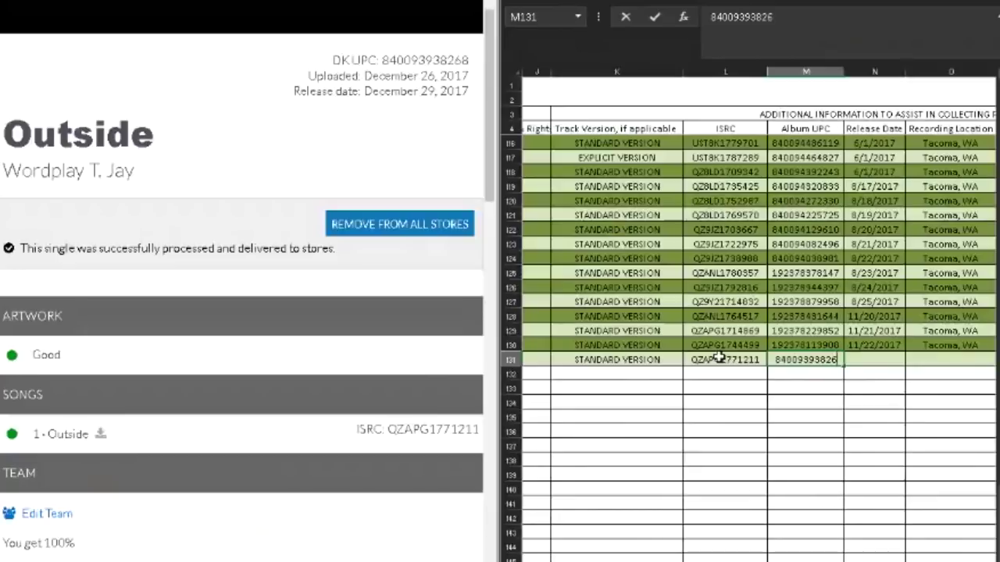
type("8")
key("Tab")
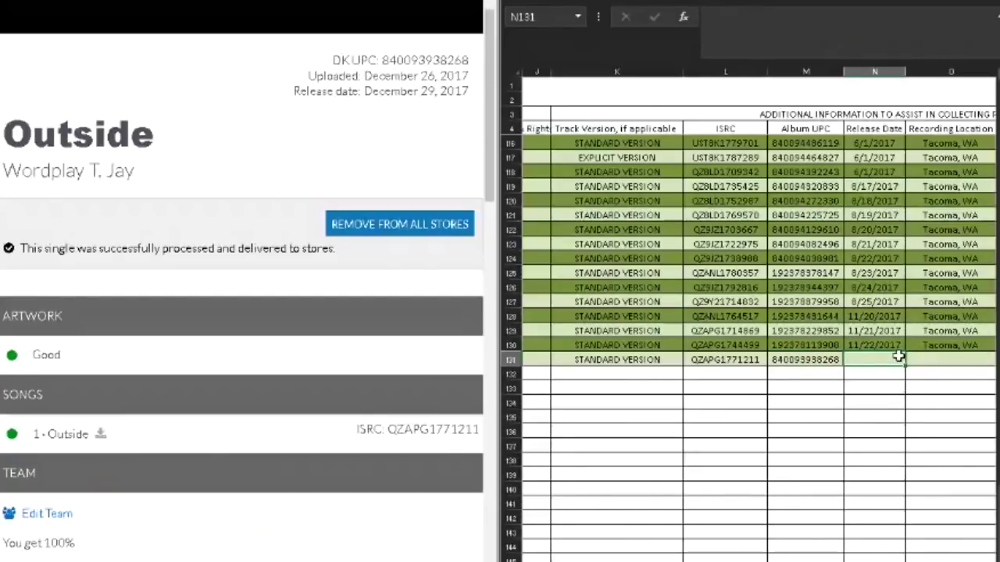
Enter release date 12/29/2017 and recording location Tacoma, WA.
type("12/29")
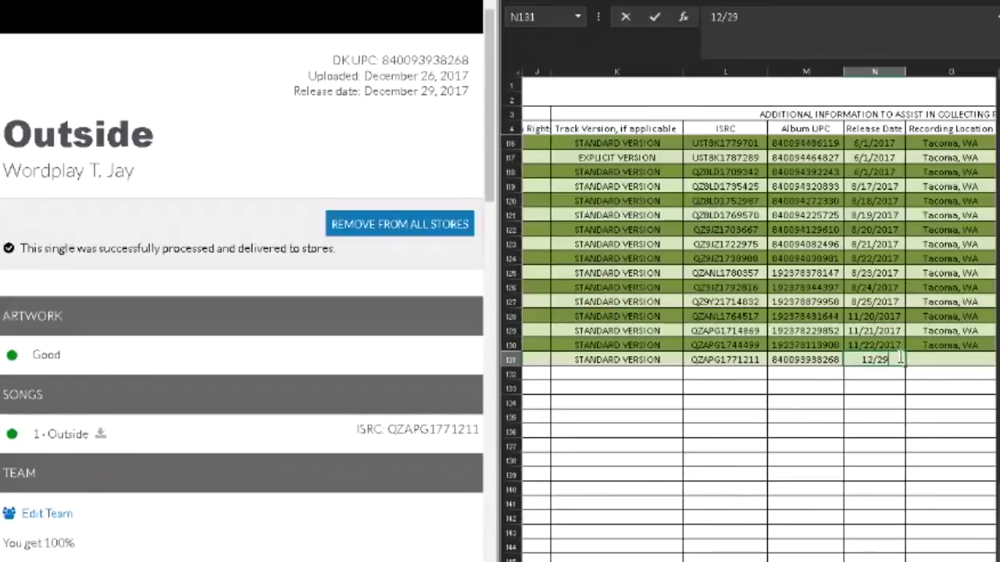
type("/207")
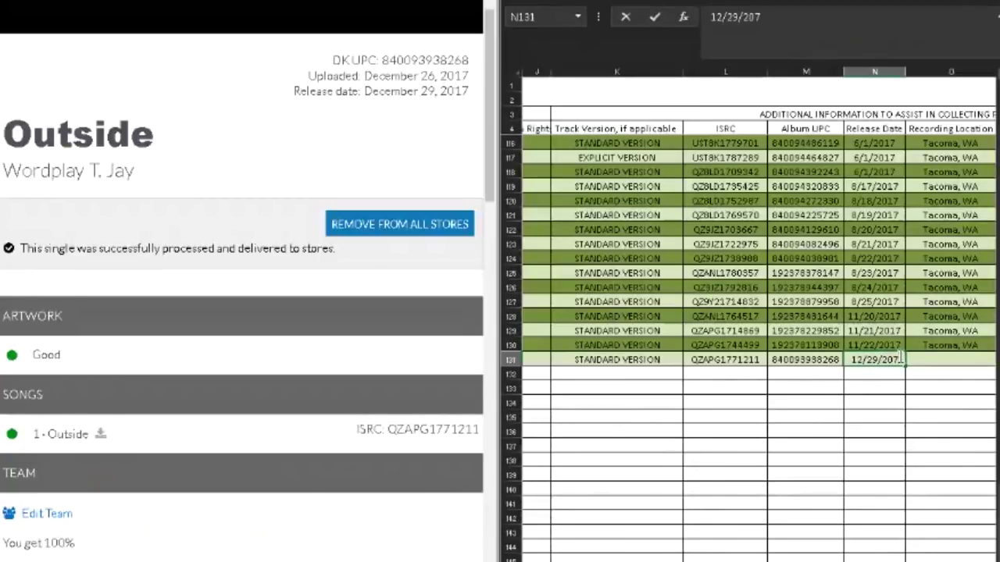
key("BackSpace")
type("17")
key("Tab")
type("Tacoma, WA")
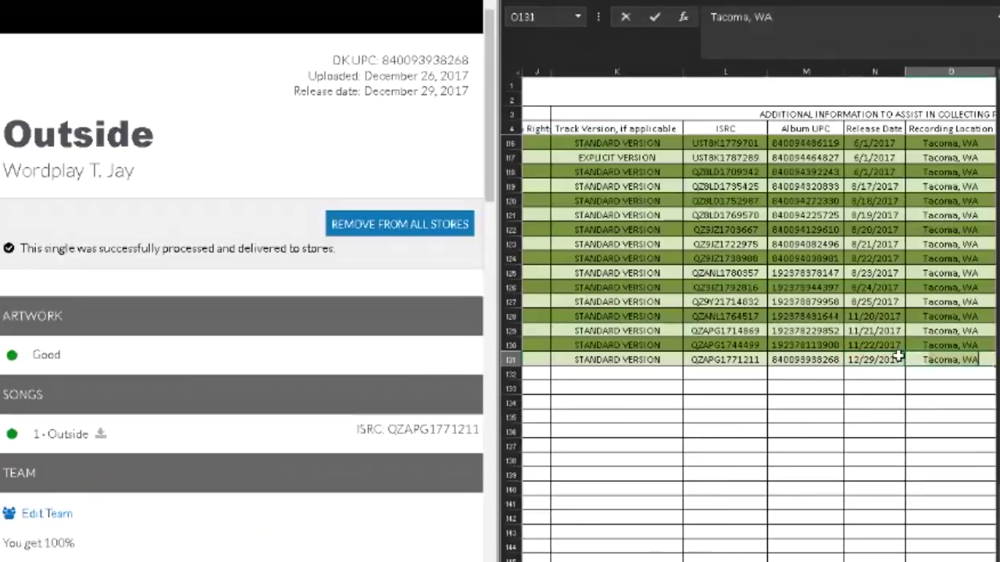
key("Tab")
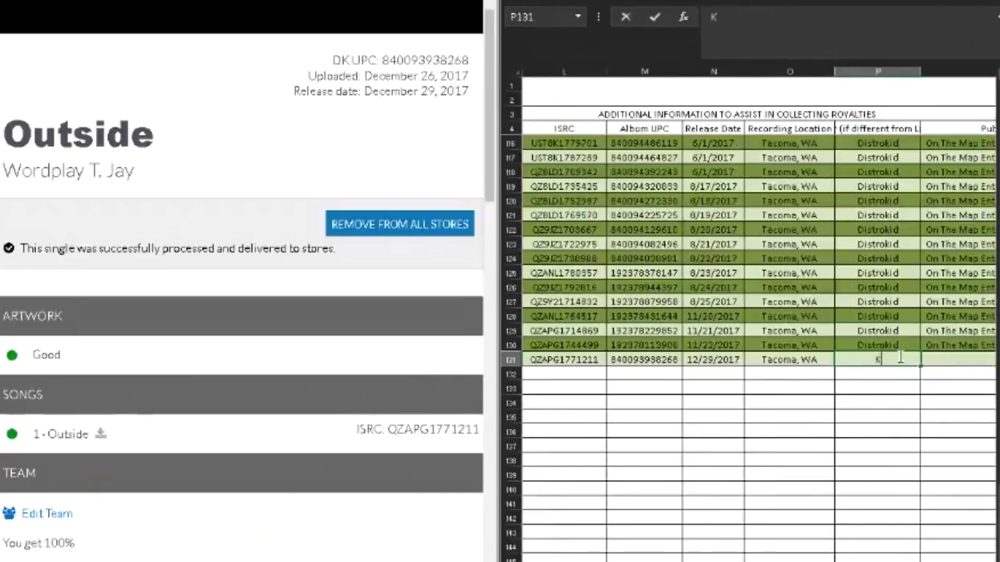
Enter distributor Distrokid and publisher On The Map Entertainment (ASCAP).
type("DIST")
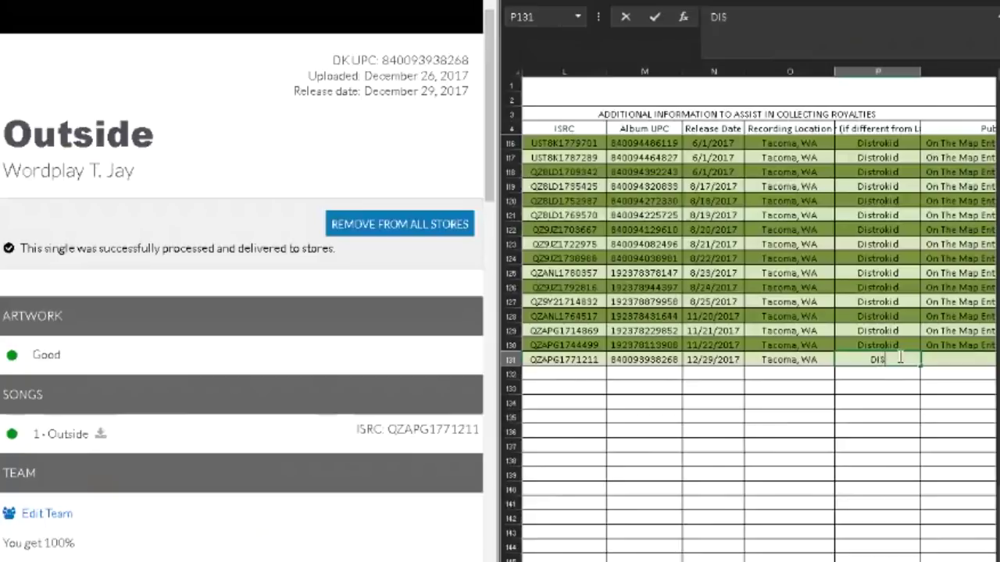
key("BackSpace")
key("BackSpace")
type("strokid")
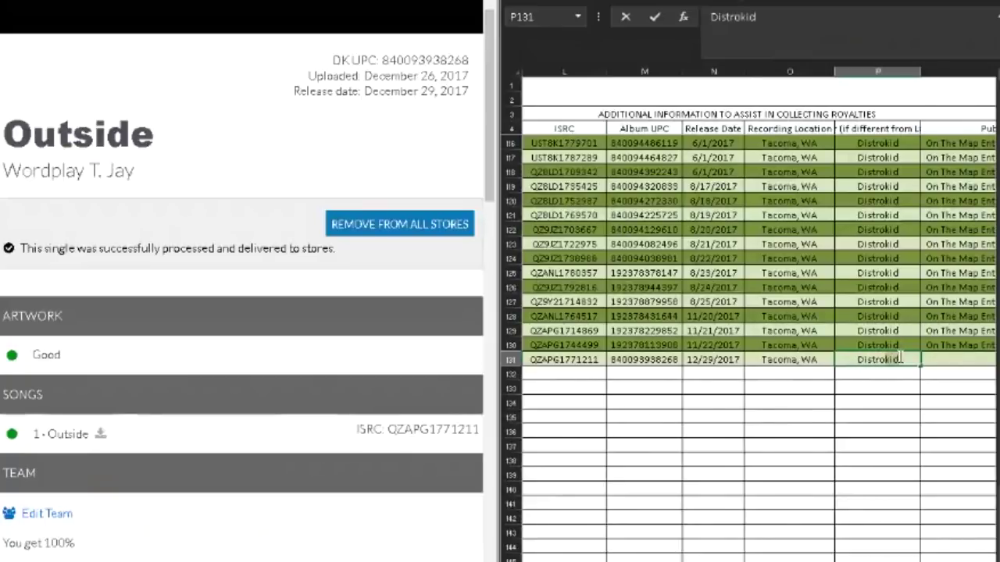
key("Tab")
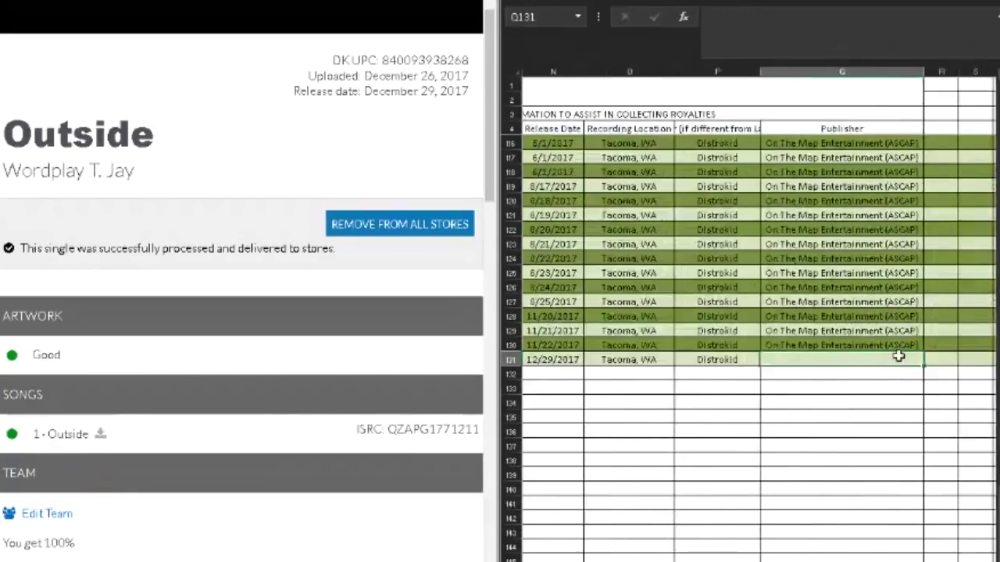
type("On The Map Entertainment (ASCAP")
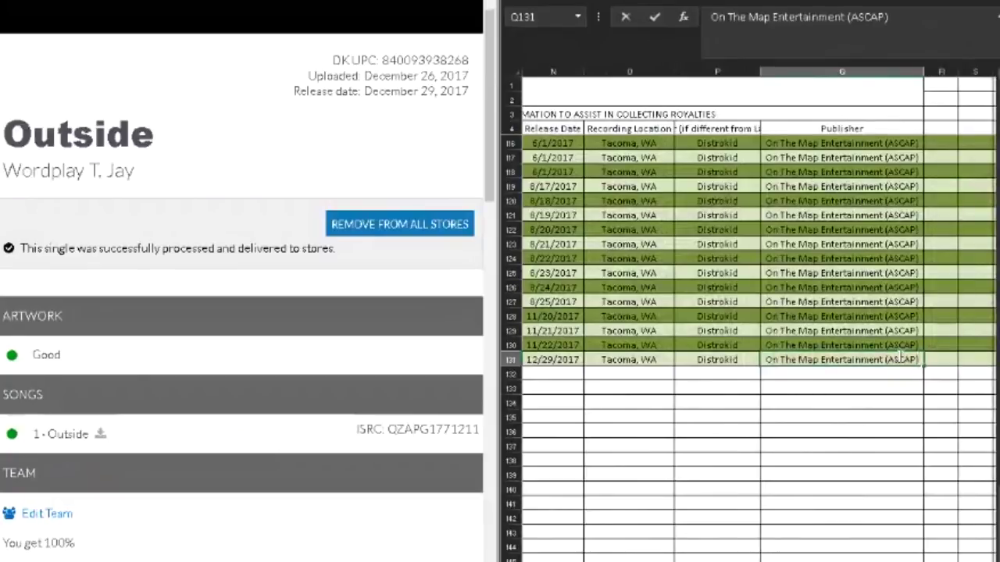
key("Tab")
key("Tab")
key("Tab")
key("Tab")
key("Tab")
key("Tab")
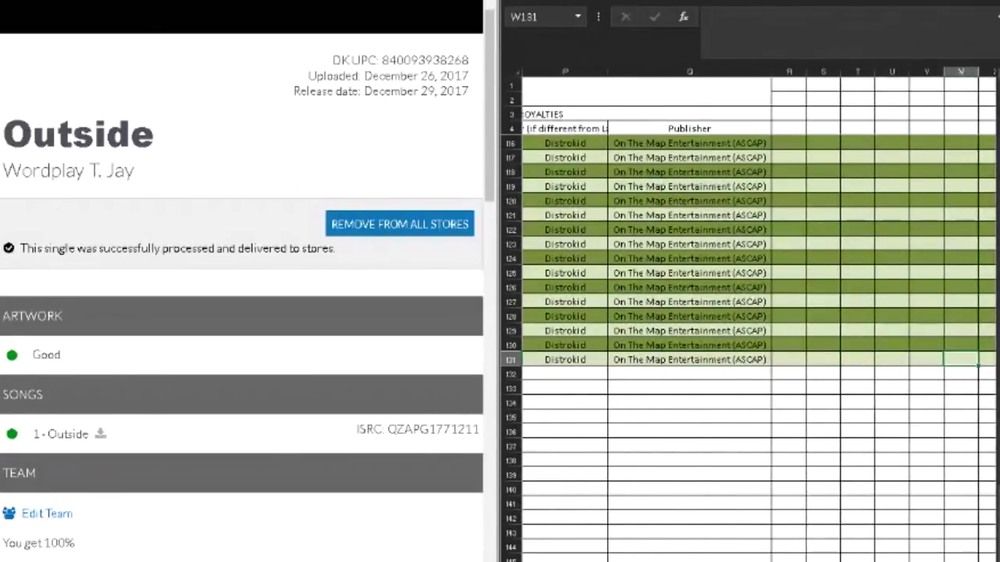
Scroll back to column A and close the finished repertoire workbook with Ctrl+W.
scroll(748, 312, "left", 10)
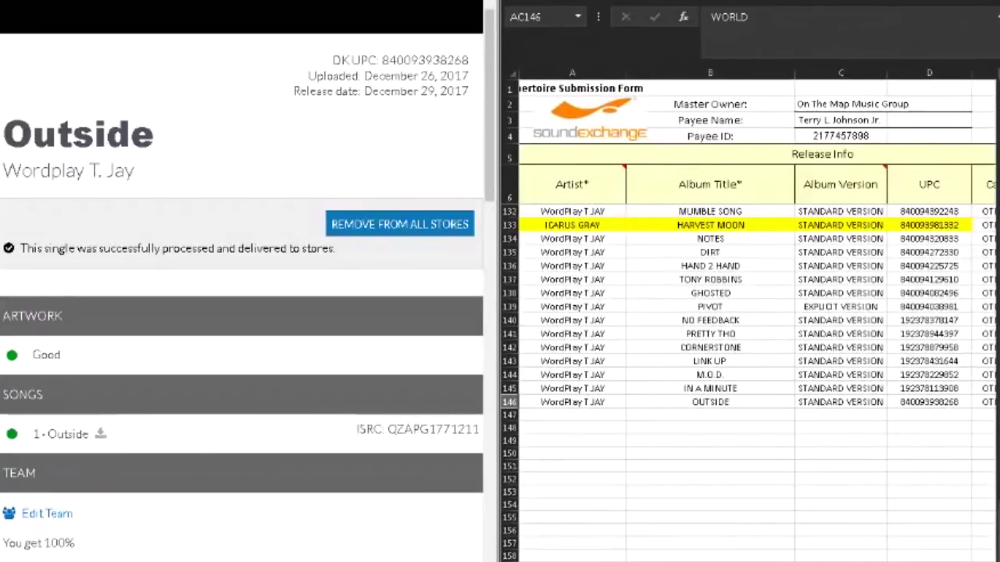
key("ctrl+w")
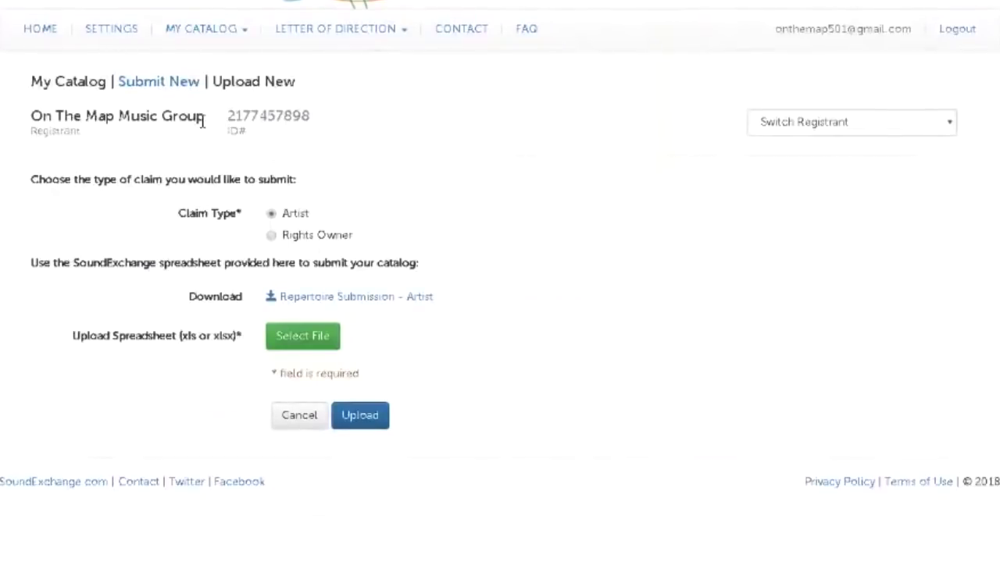
Upload Rights-Owner-Repertoire.xlsx from F:\ON THE MAP MUSIC GROUP\REP SHEETS - SOUNDEXCHANGE as a Rights Owner claim.
left_click(271, 235)
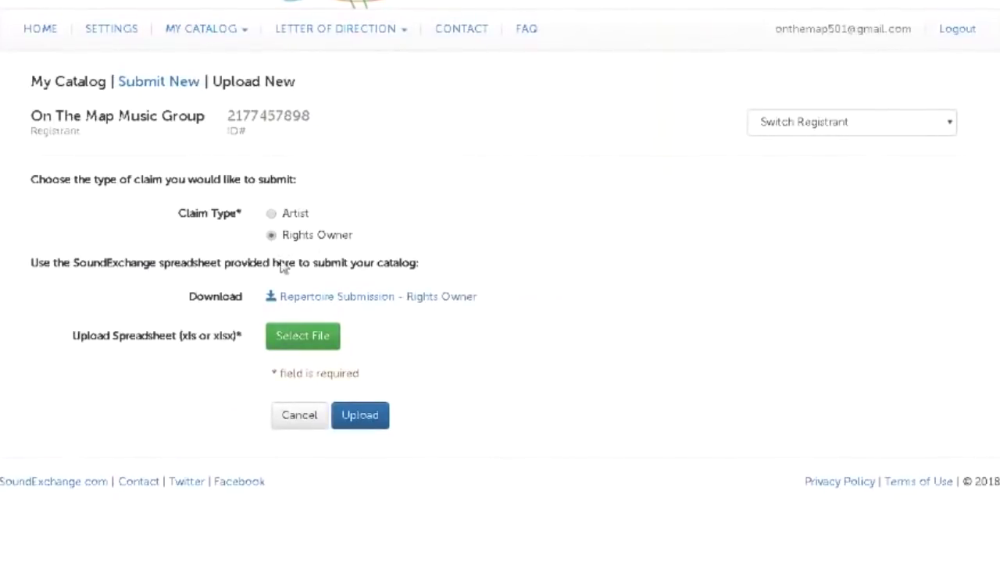
left_click(313, 337)
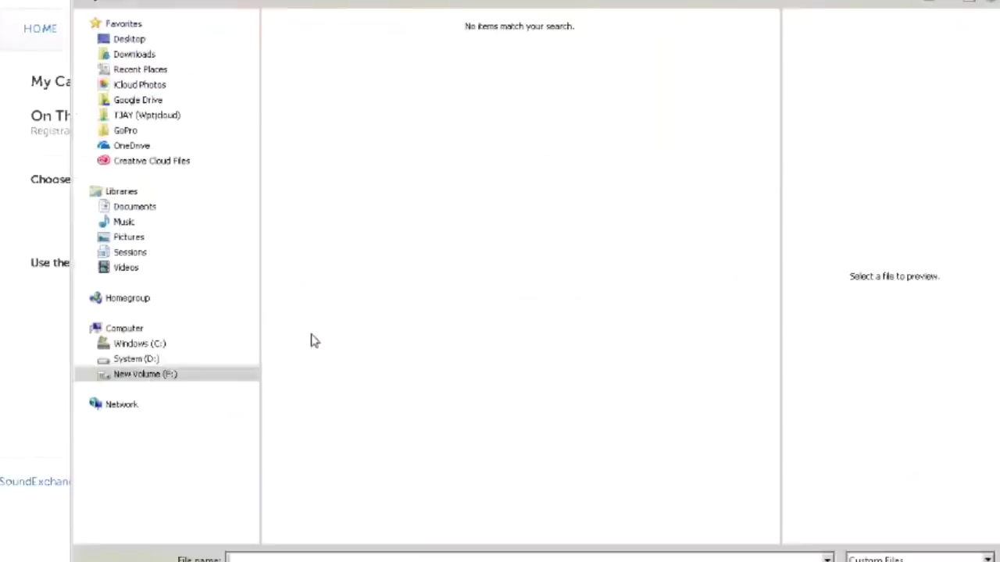
left_click(149, 72)
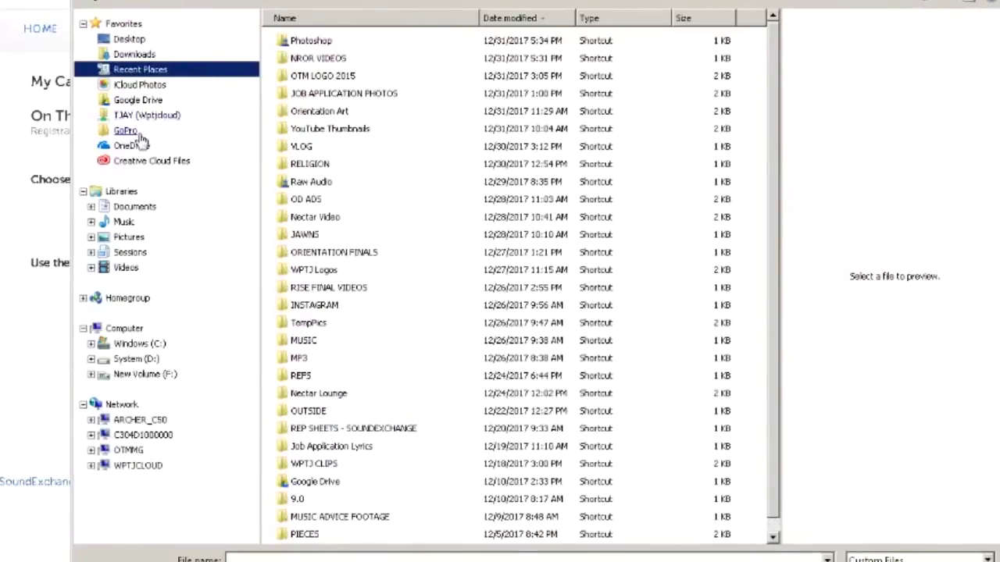
left_click(145, 375)
double_click(332, 93)
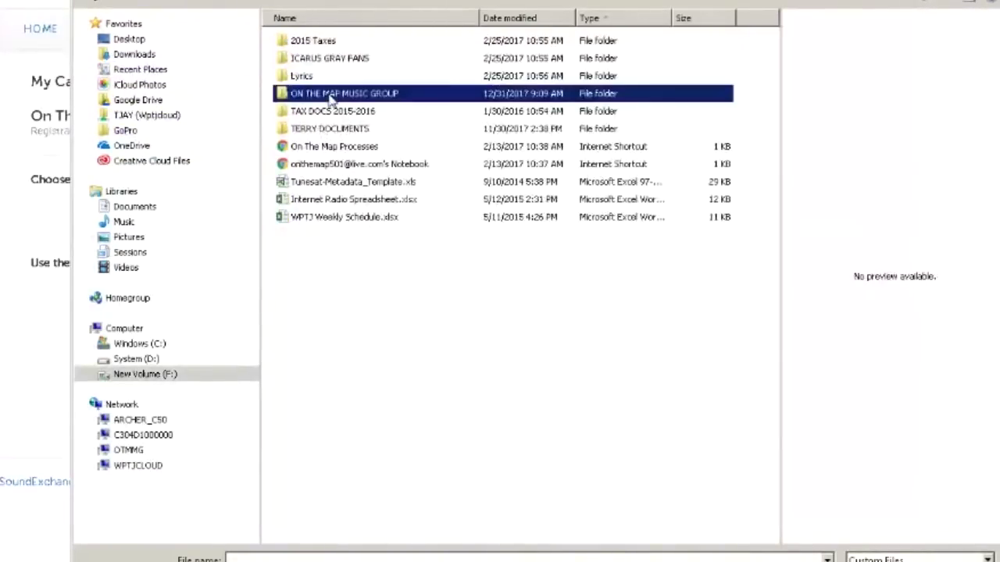
double_click(342, 150)
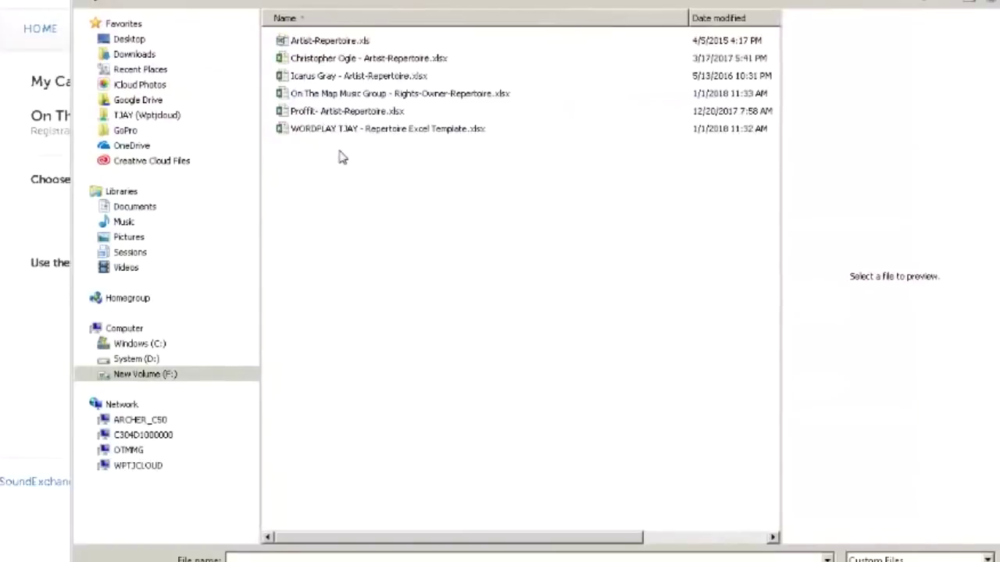
left_click(344, 95)
key("Return")
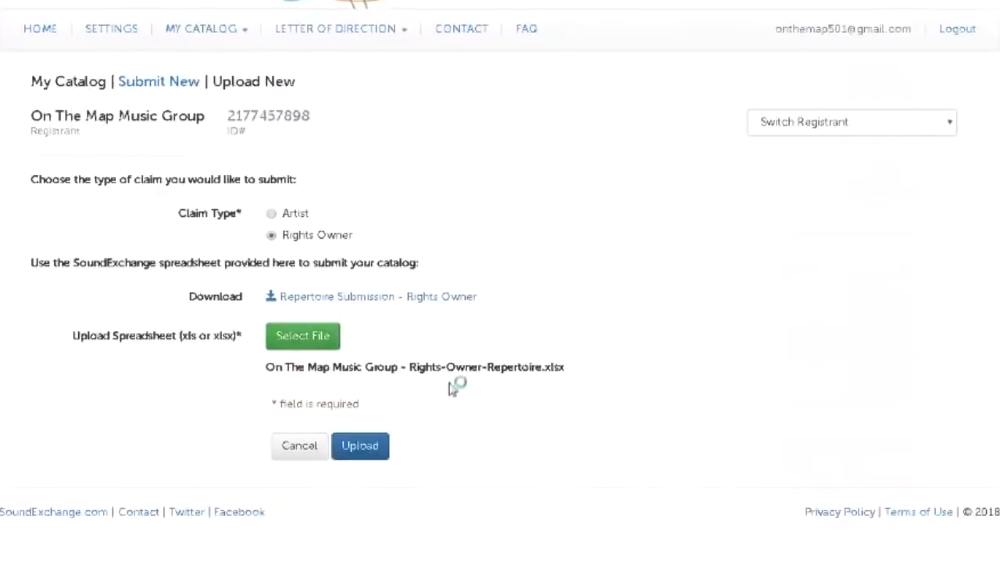
left_click(380, 451)
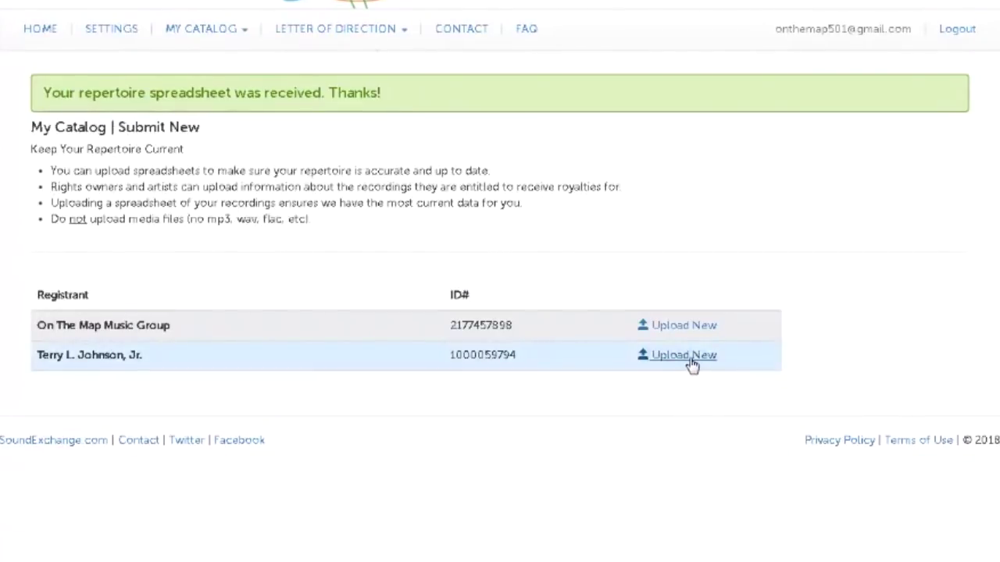
Upload 'WORDPLAY TJAY - Repertoire Excel Template.xlsx' as an Artist claim for the second registrant.
left_click(691, 363)
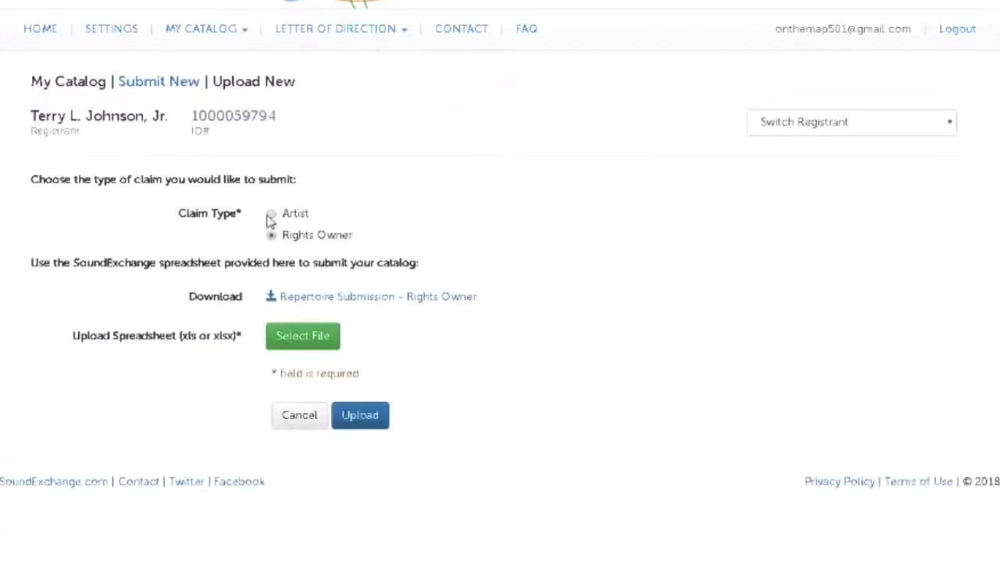
left_click(271, 215)
left_click(324, 341)
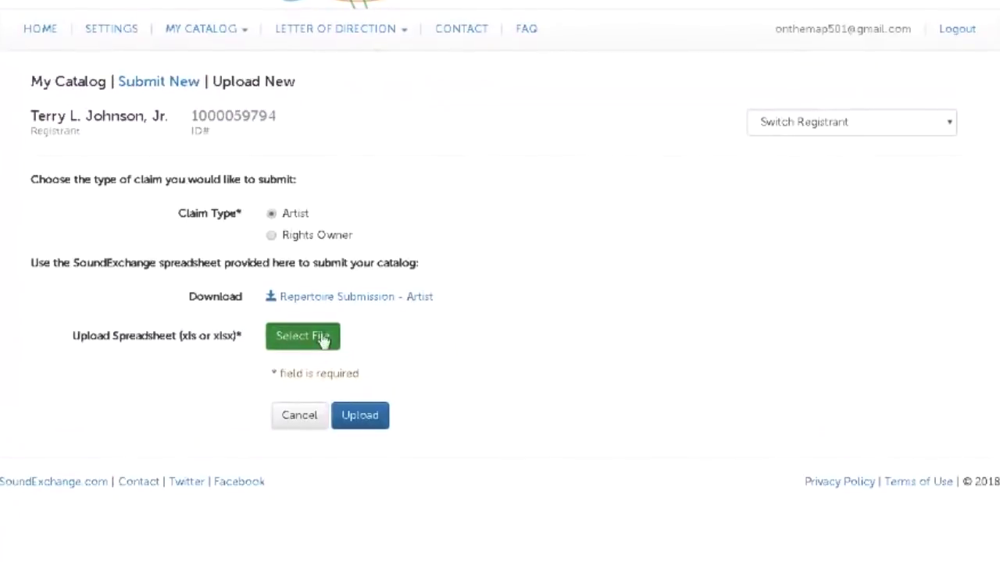
key("End")
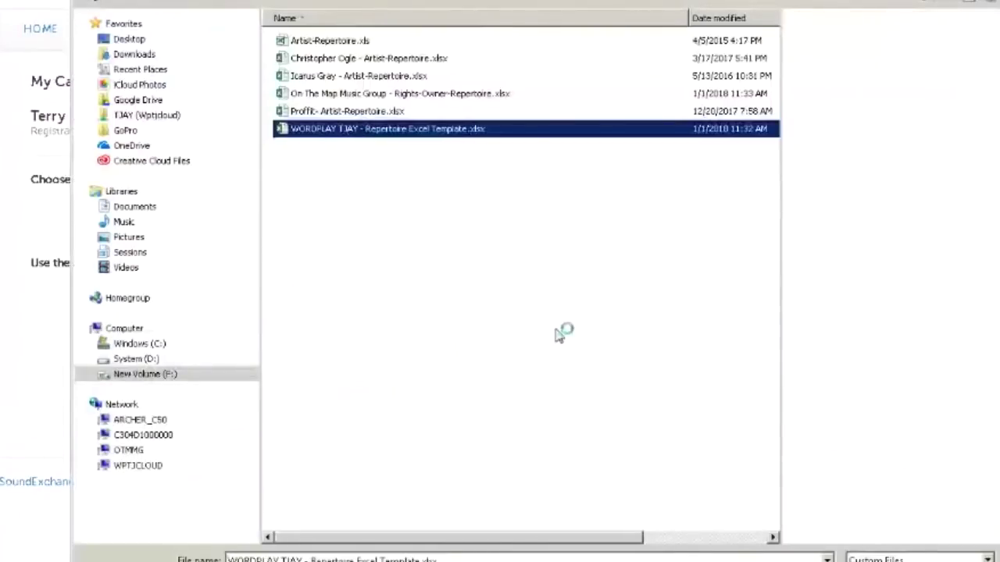
key("Return")
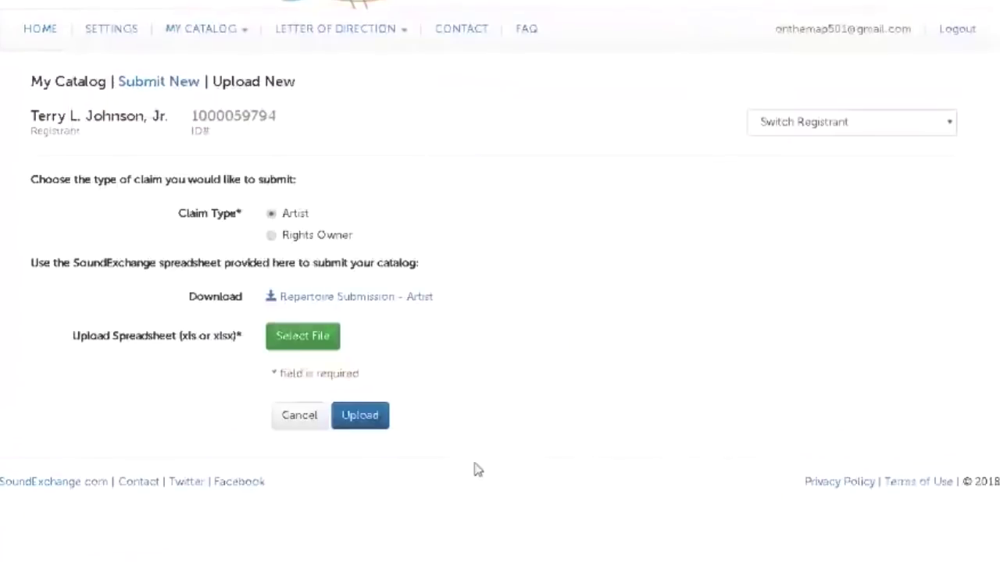
left_click(367, 455)
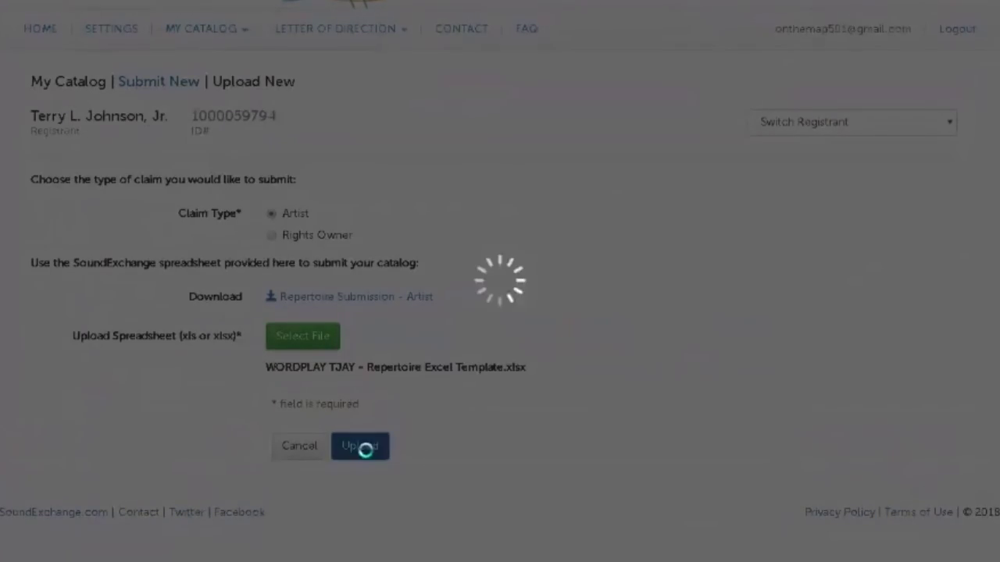